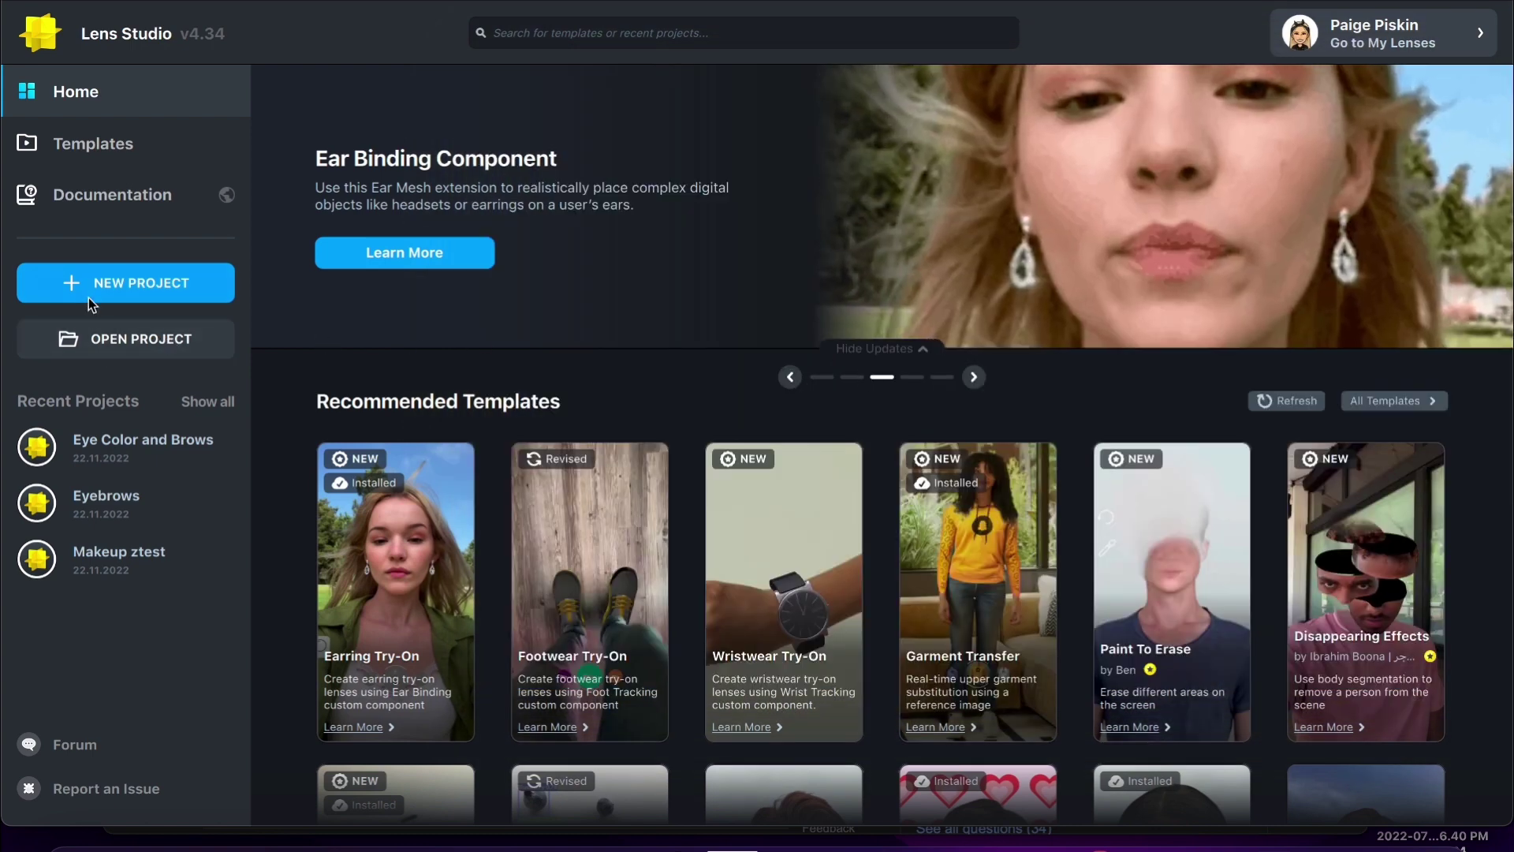
Start a new blank Lens Studio project from the home screen
{"action": "left_click", "coordinate": [66, 287]}
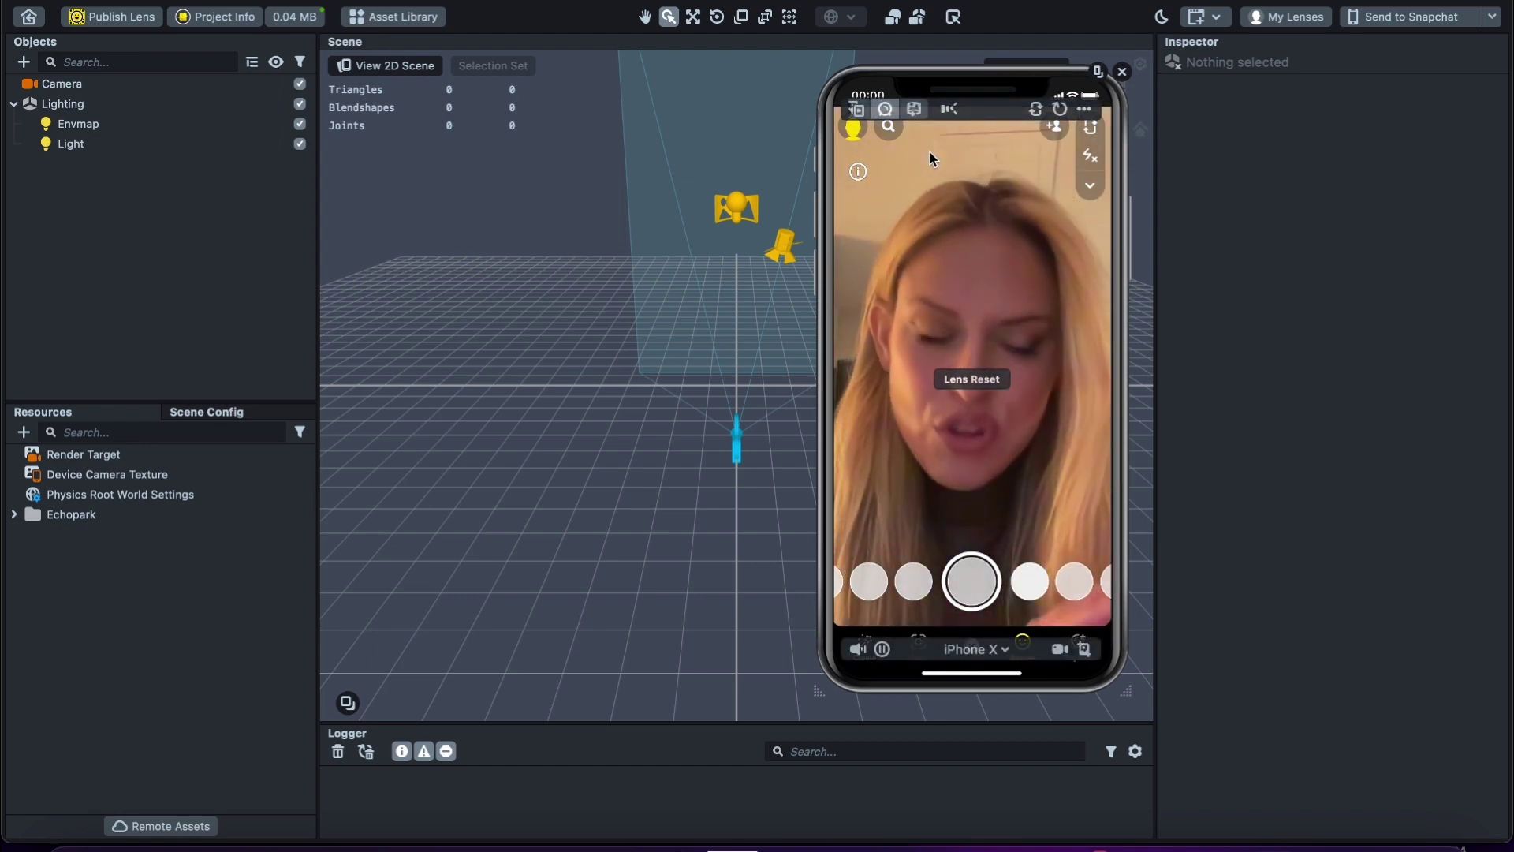
Reset the panels to the Default Layout and float the Preview panel over the Scene
{"action": "left_click", "coordinate": [332, 1]}
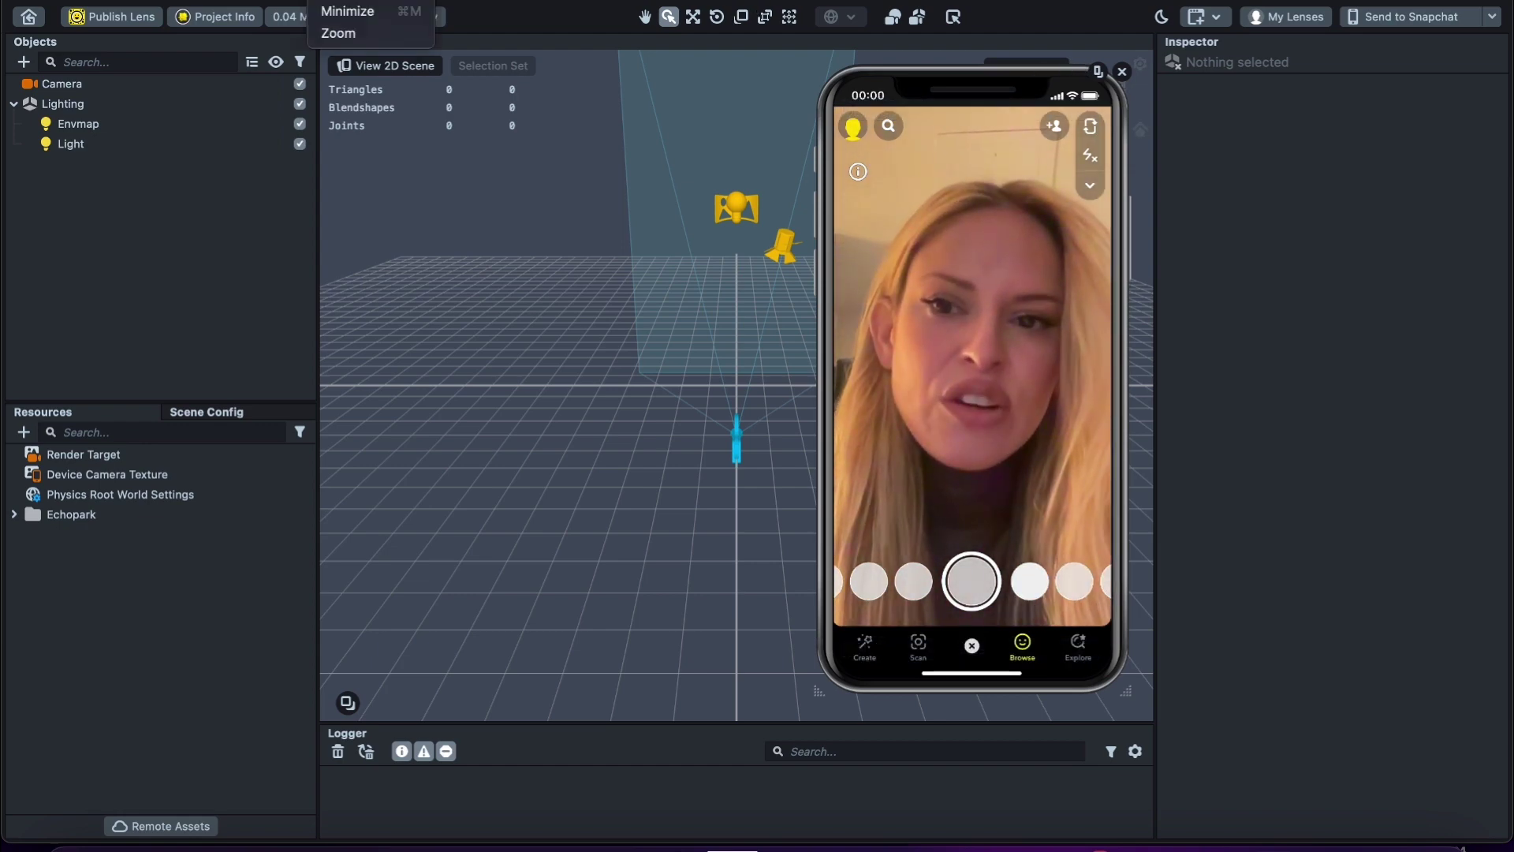
{"action": "mouse_move", "coordinate": [371, 1]}
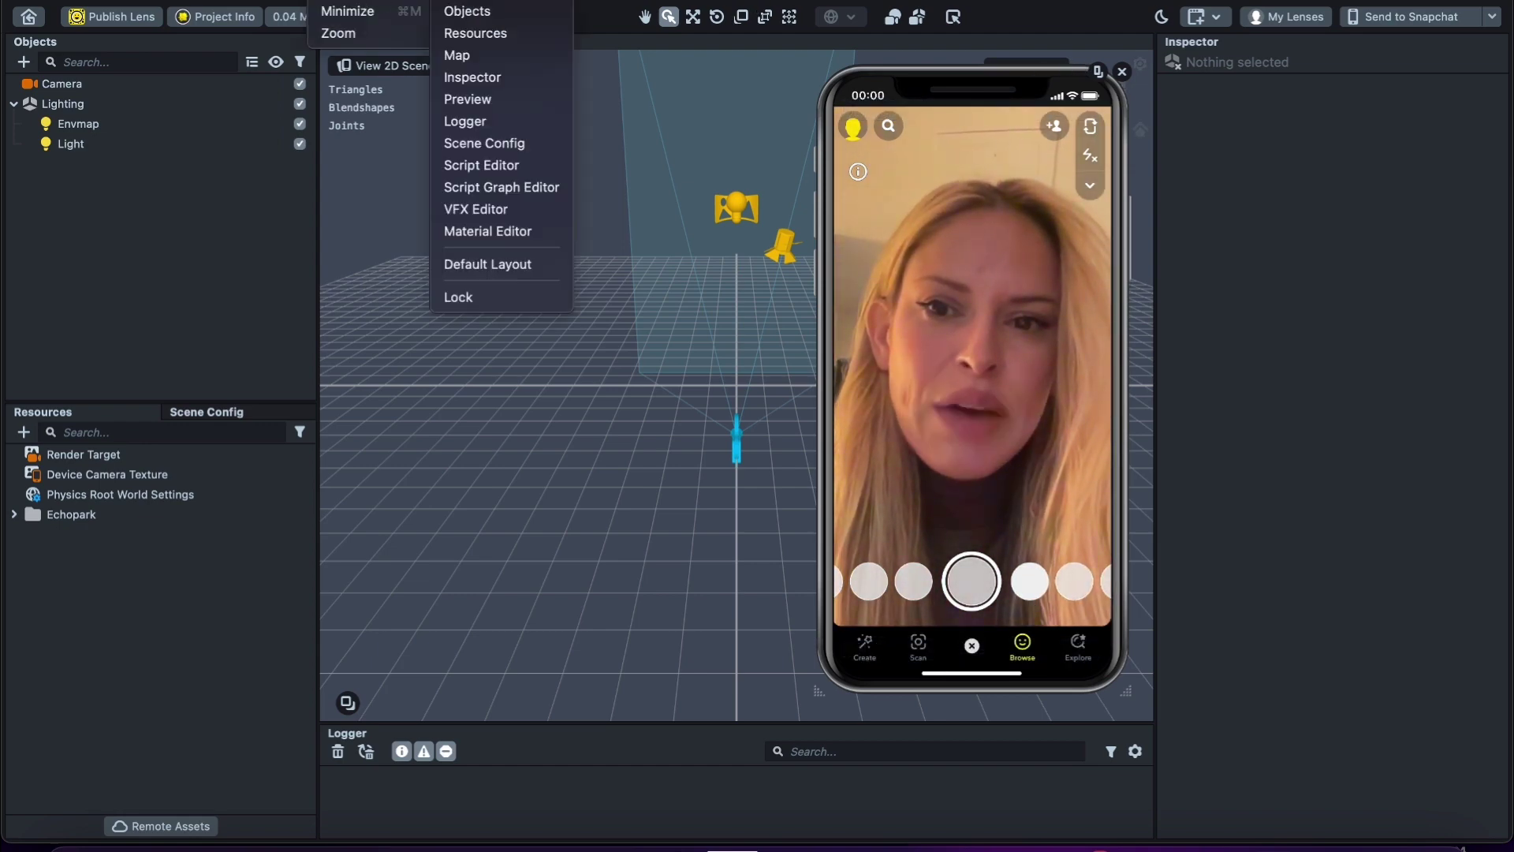
{"action": "left_click", "coordinate": [488, 265]}
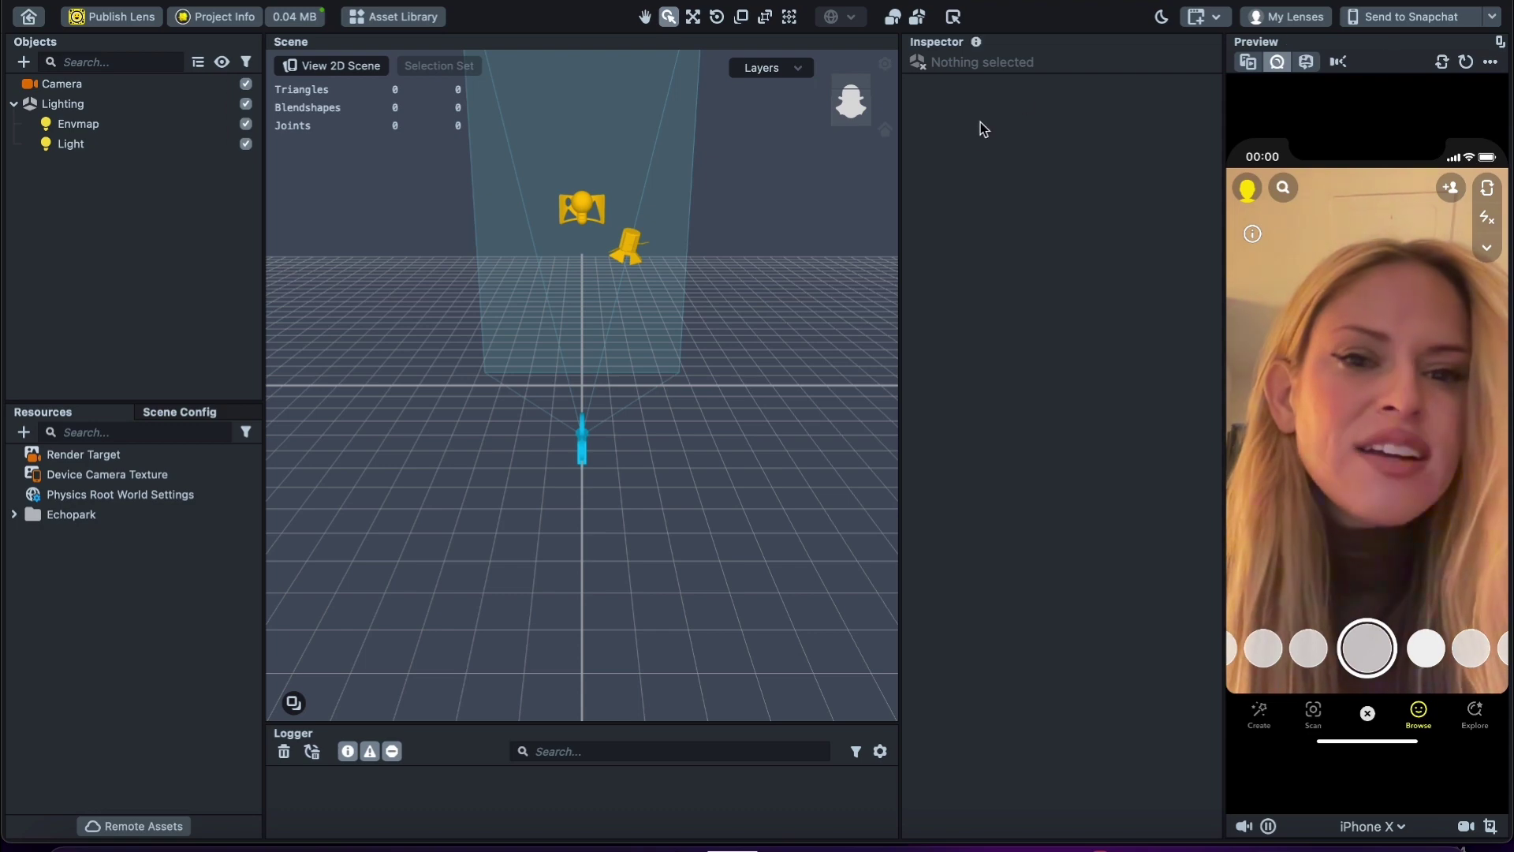
{"action": "left_click_drag", "start_coordinate": [1389, 50], "coordinate": [1029, 74]}
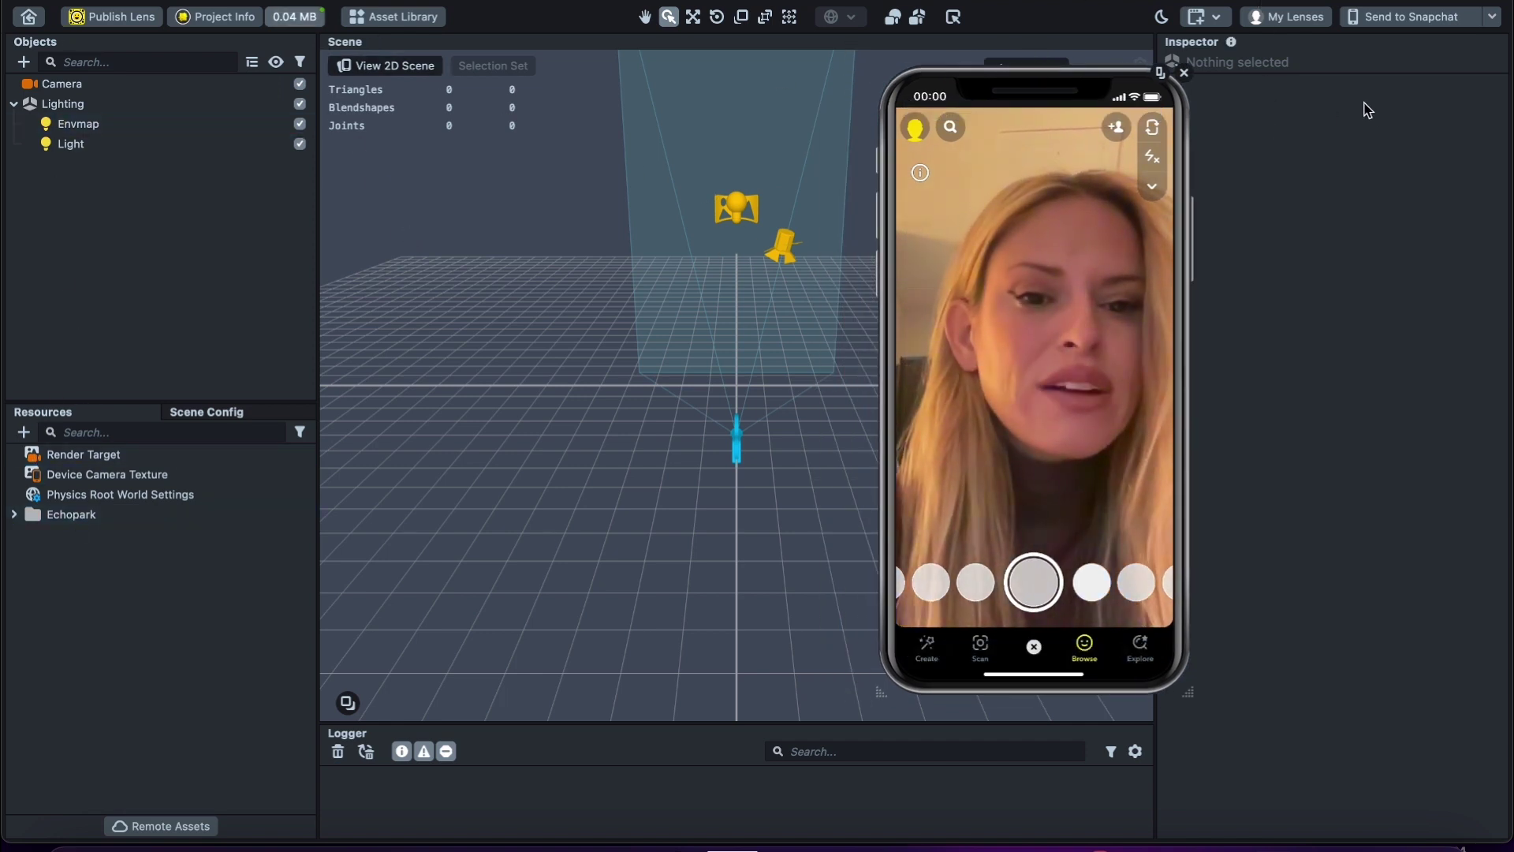
Inspect the Lighting group and the Camera, shifting the floating preview left to reveal properties
{"action": "left_click", "coordinate": [63, 103]}
{"action": "left_click", "coordinate": [61, 84]}
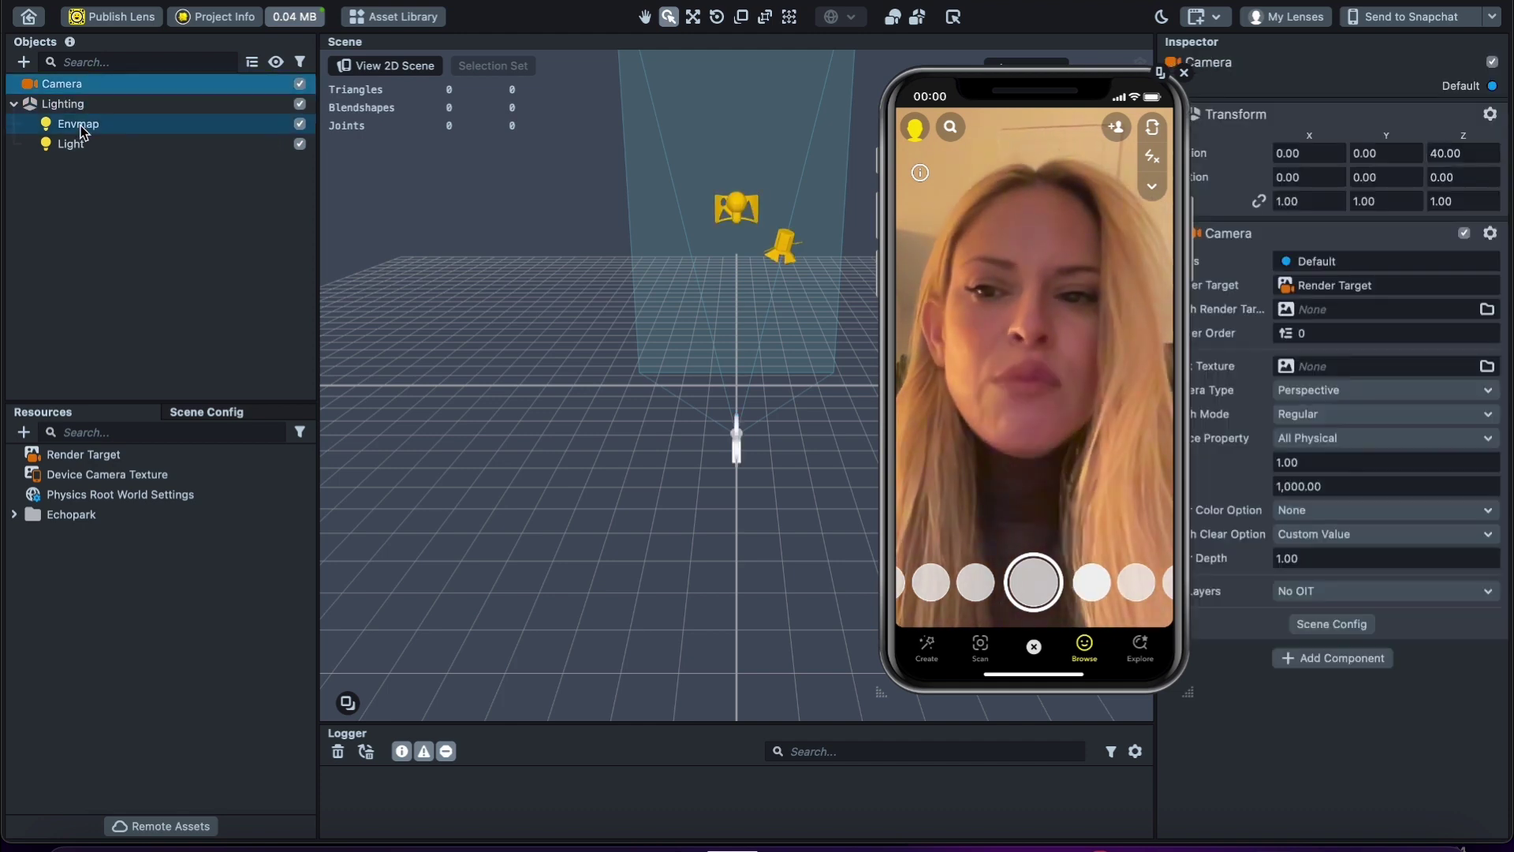
{"action": "left_click_drag", "start_coordinate": [1153, 111], "coordinate": [1088, 111]}
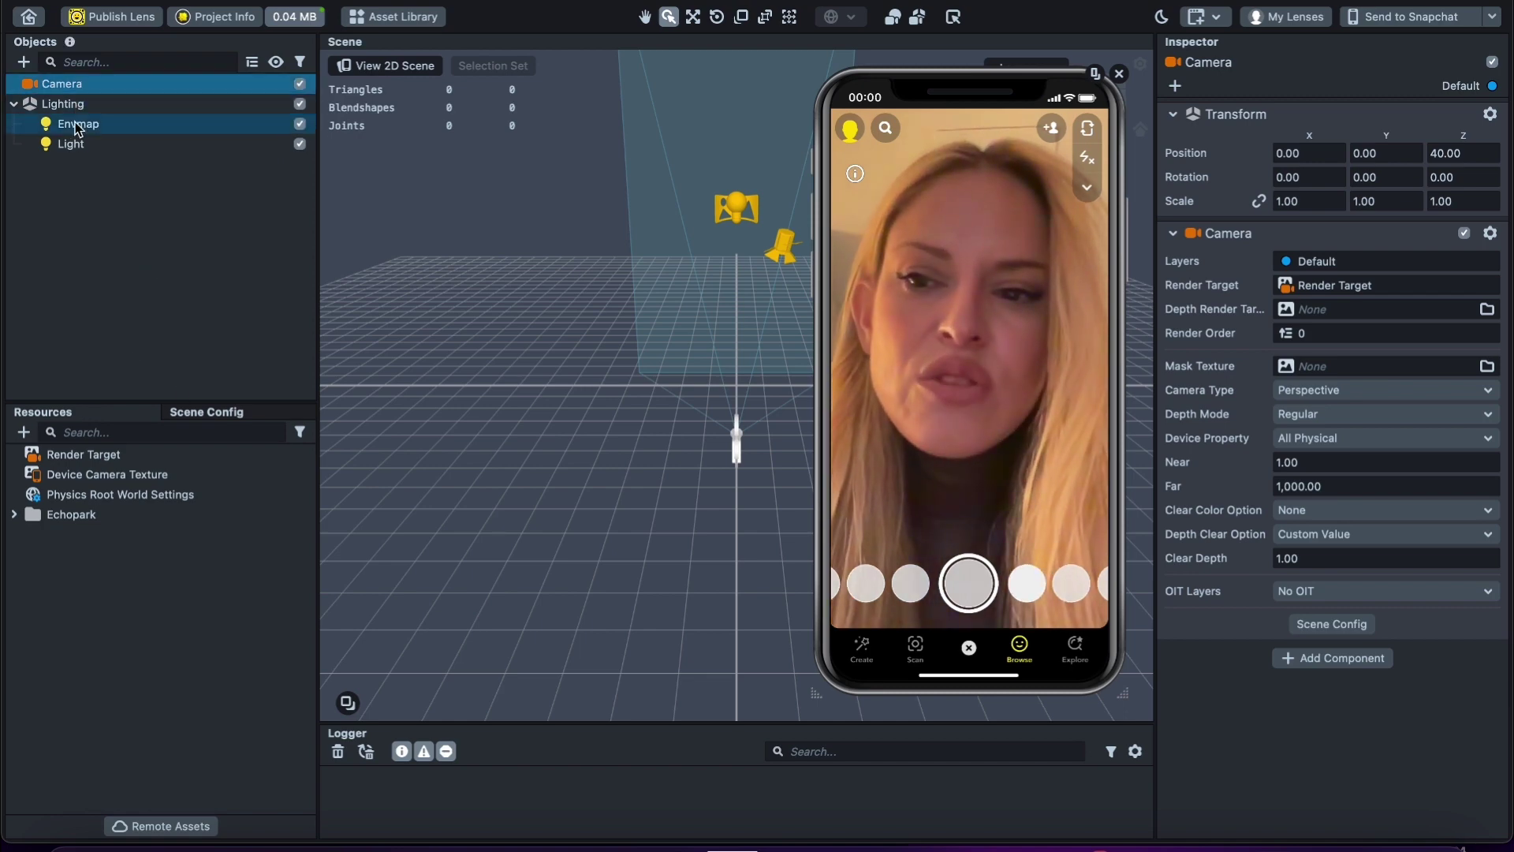
Add a Head Binding found by searching 'head', then inspect its Face Occluder
{"action": "left_click", "coordinate": [72, 189]}
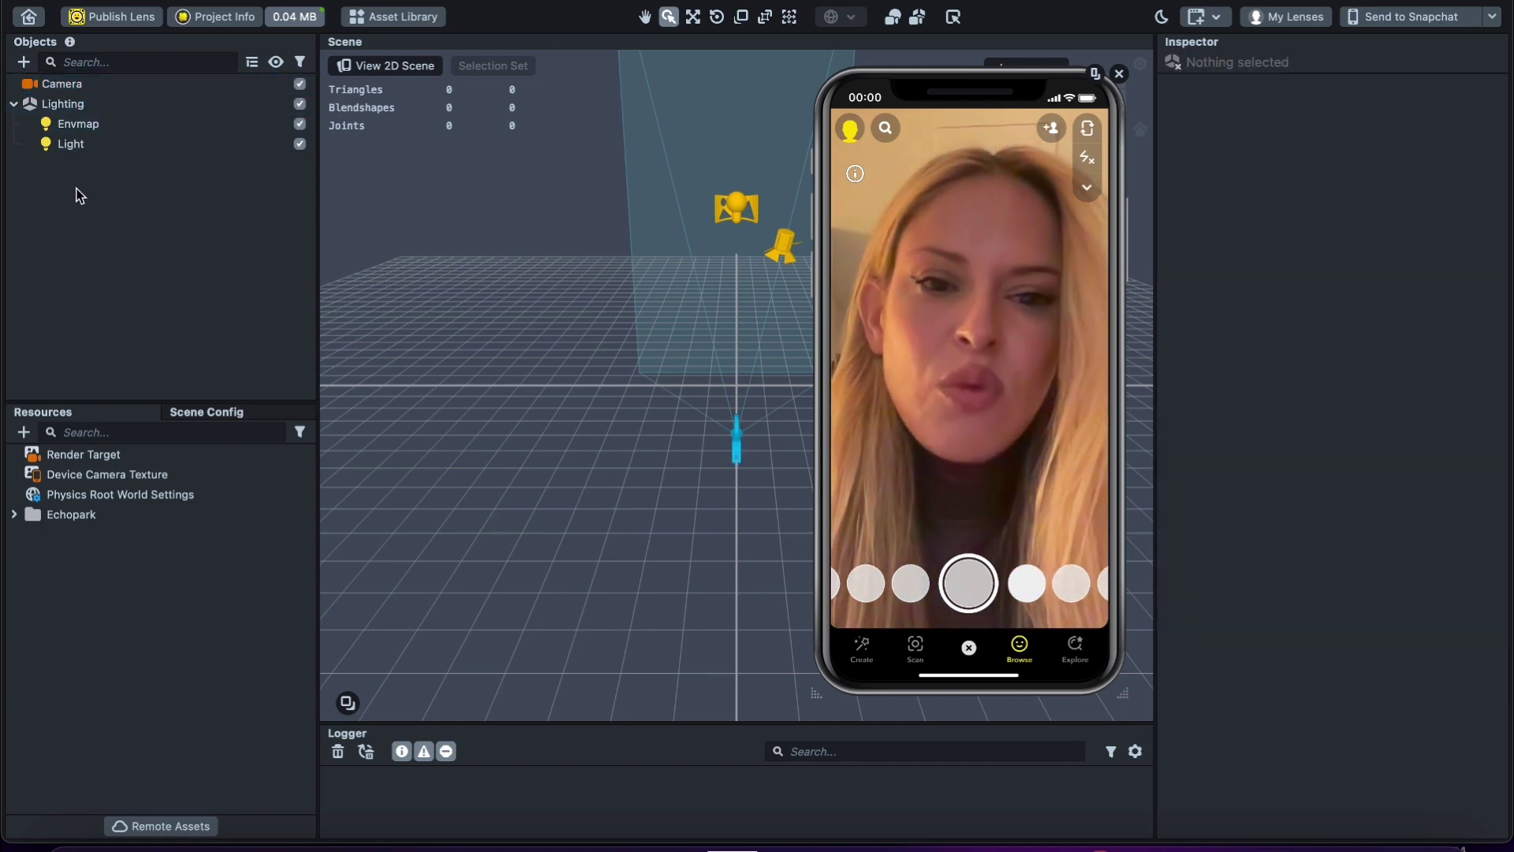
{"action": "left_click", "coordinate": [23, 61]}
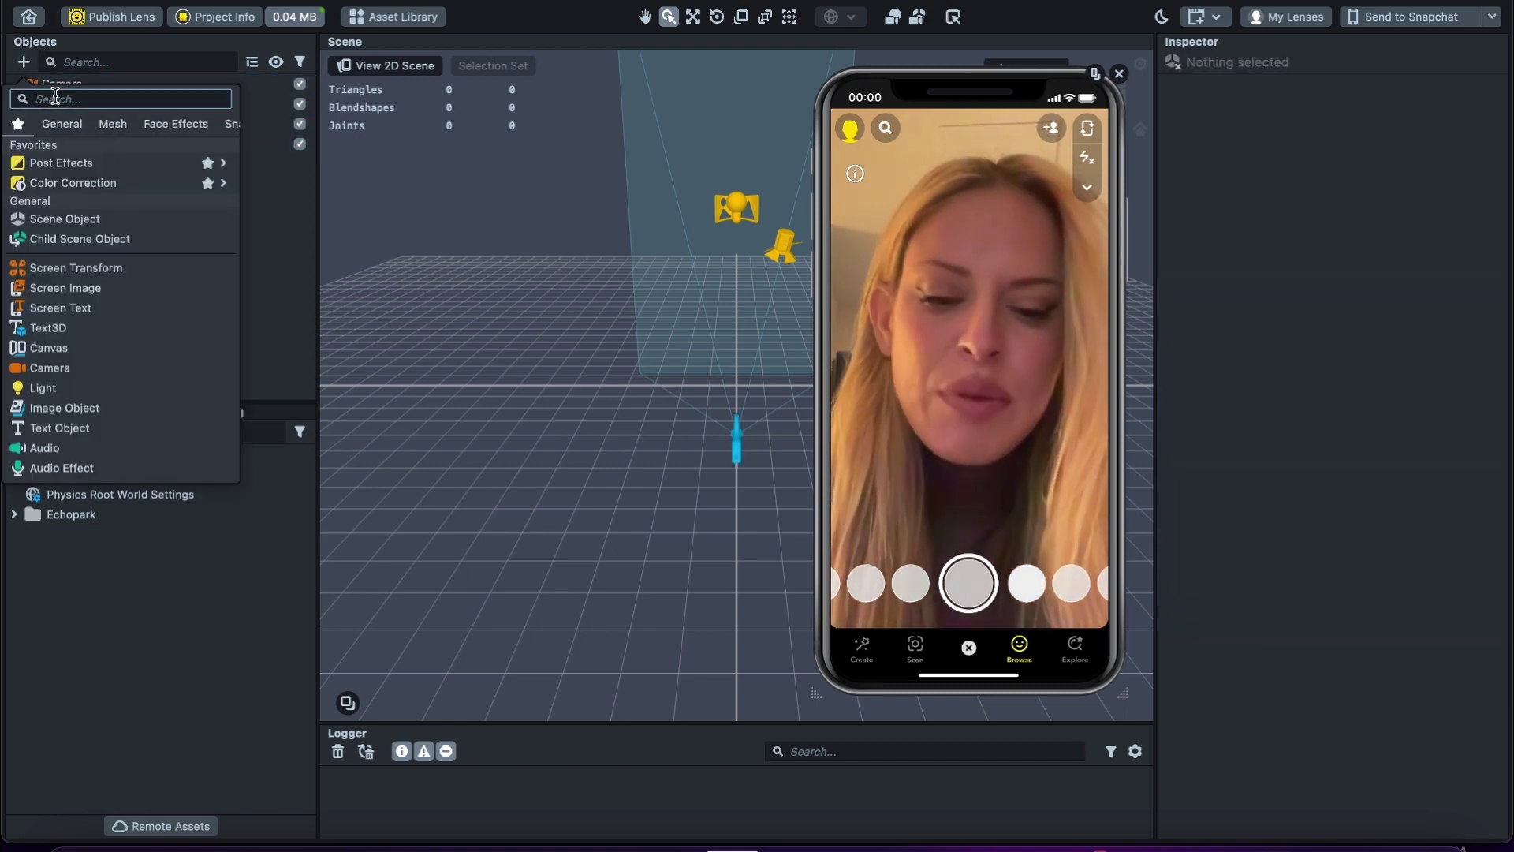
{"action": "type", "text": "head"}
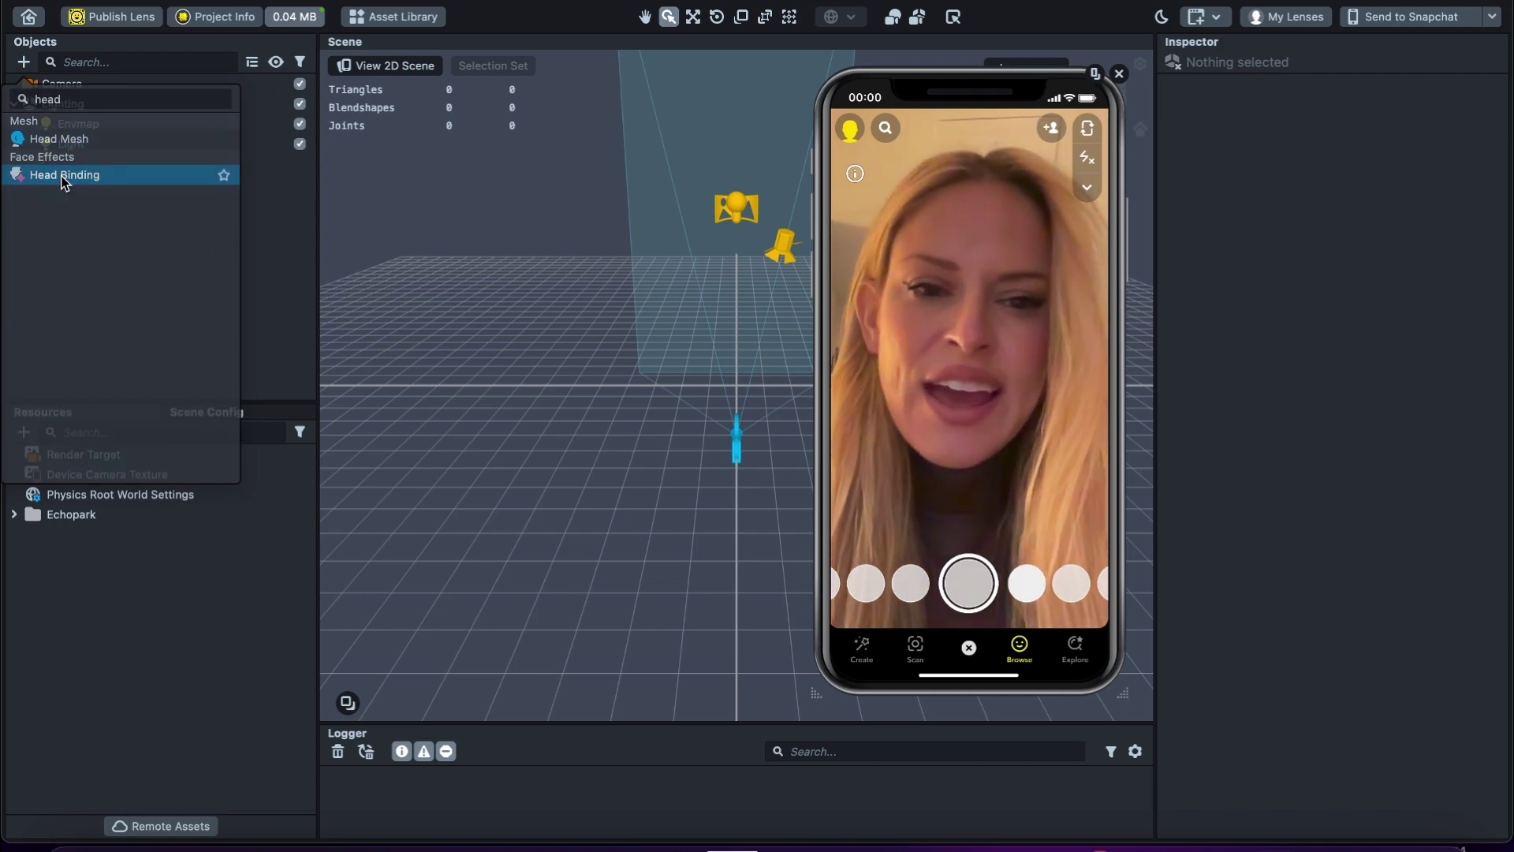
{"action": "left_click", "coordinate": [65, 177]}
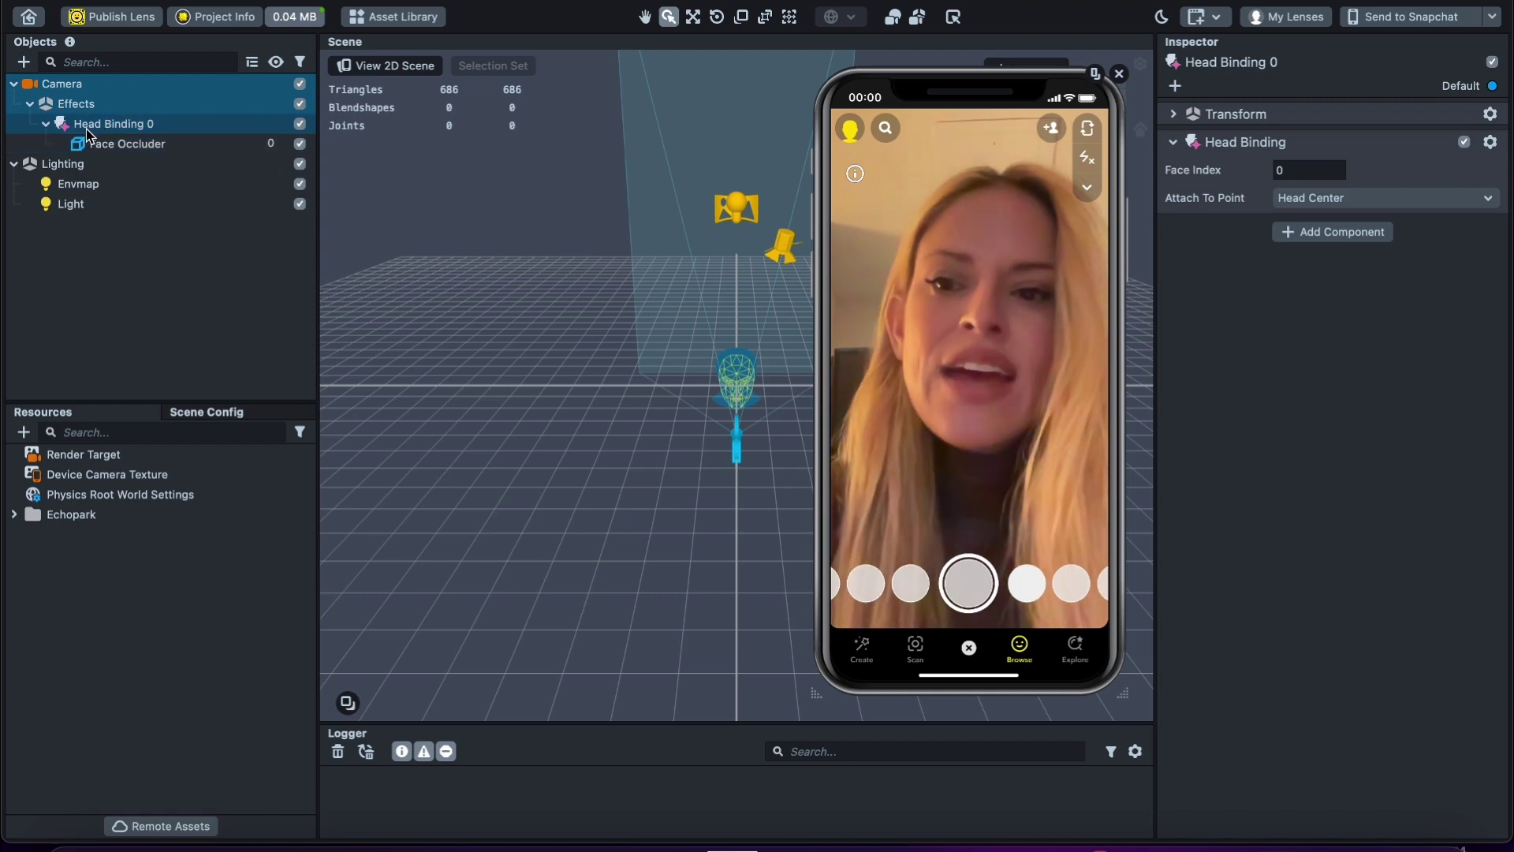
{"action": "left_click", "coordinate": [126, 145]}
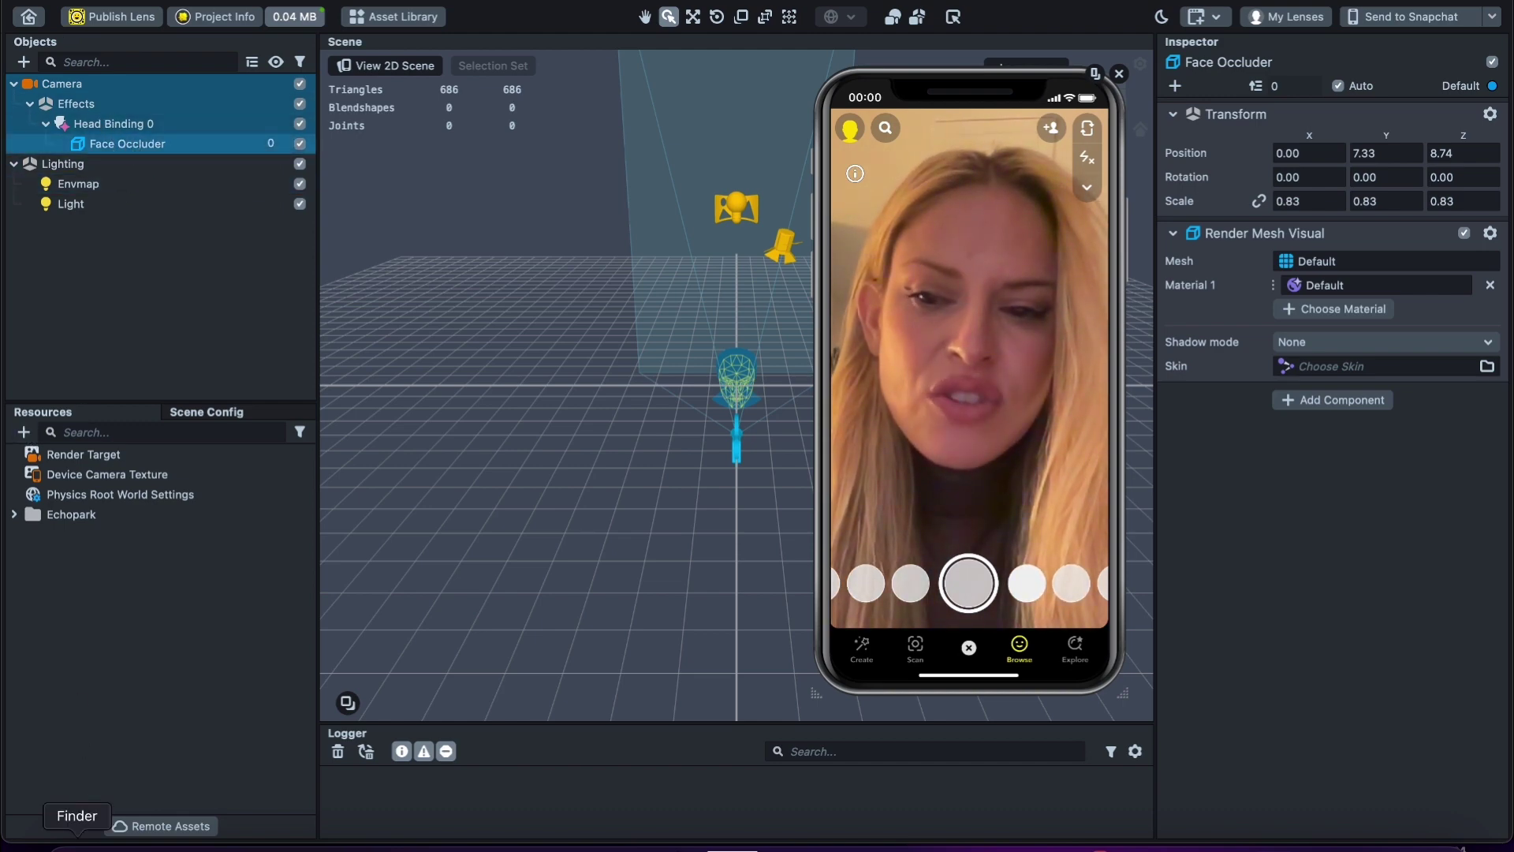
Try importing cowboyhat.fbx from the file browser and dismiss the failed-import alert
{"action": "left_click", "coordinate": [77, 847]}
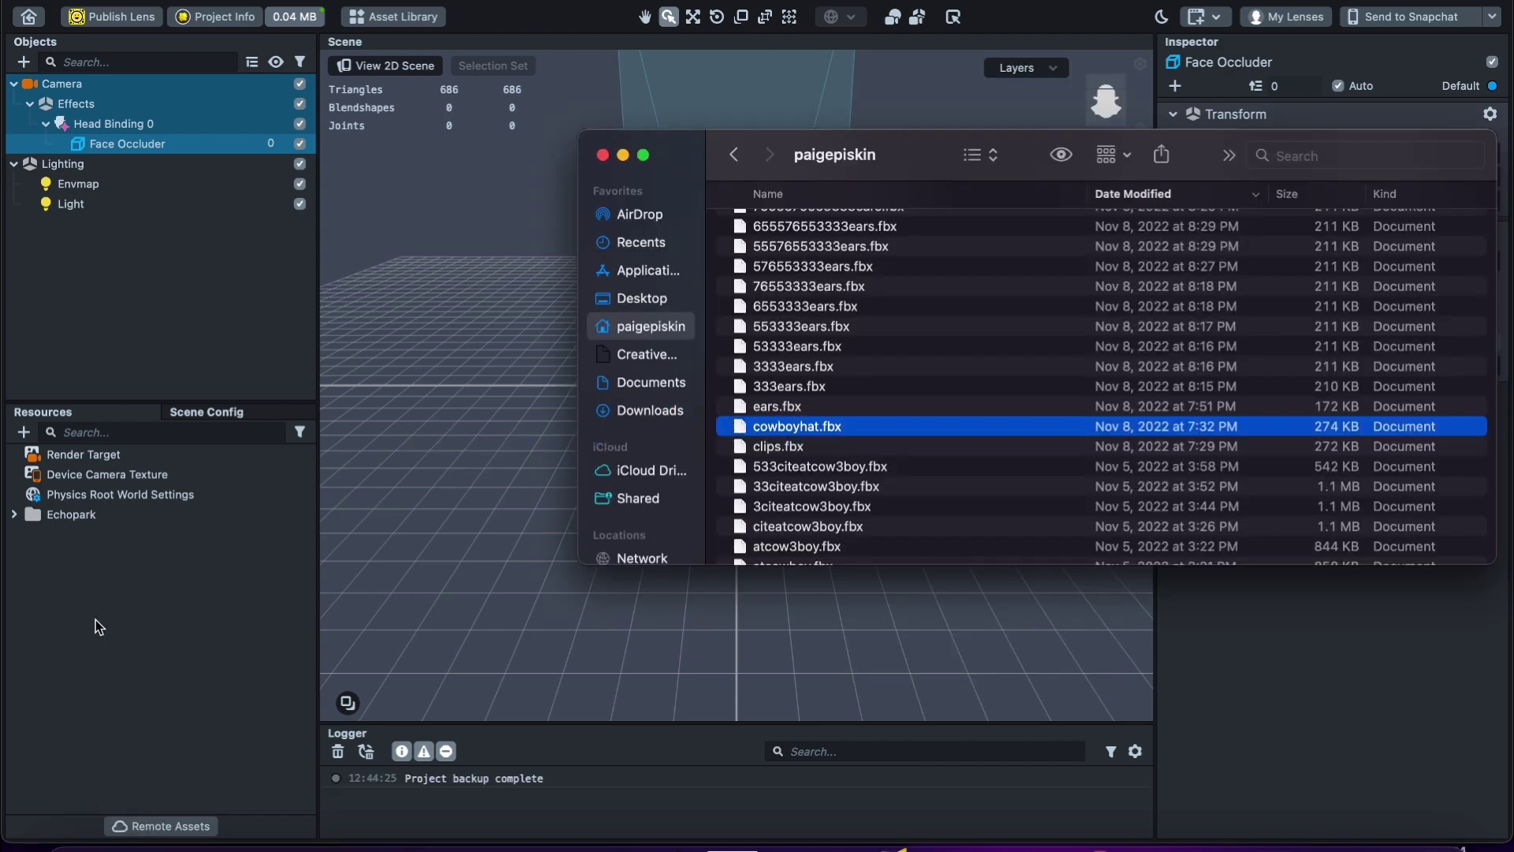
{"action": "key", "text": "Return"}
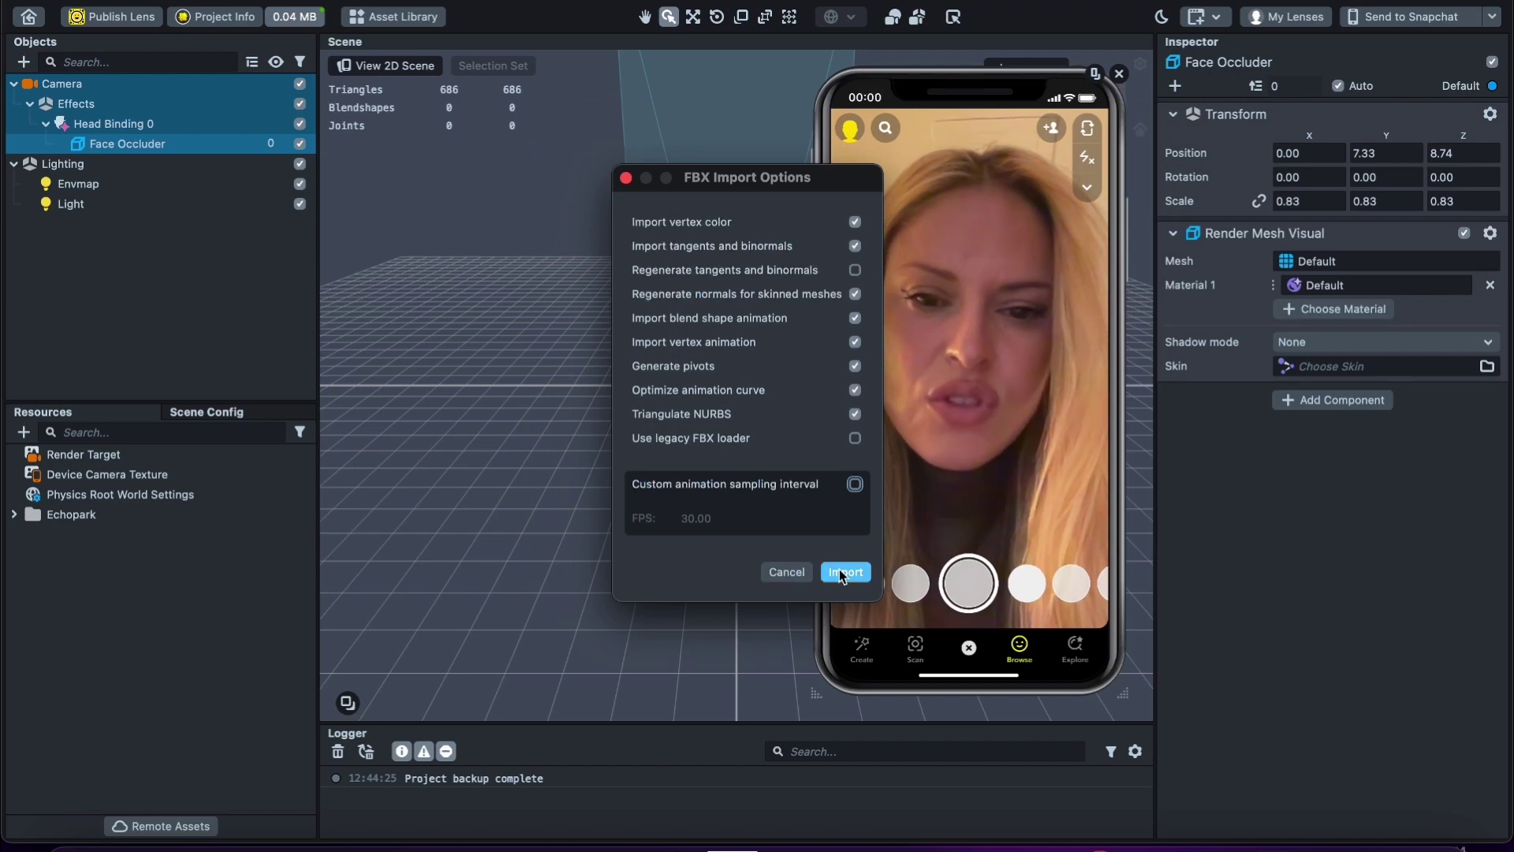
{"action": "left_click", "coordinate": [843, 573]}
{"action": "left_click", "coordinate": [915, 427]}
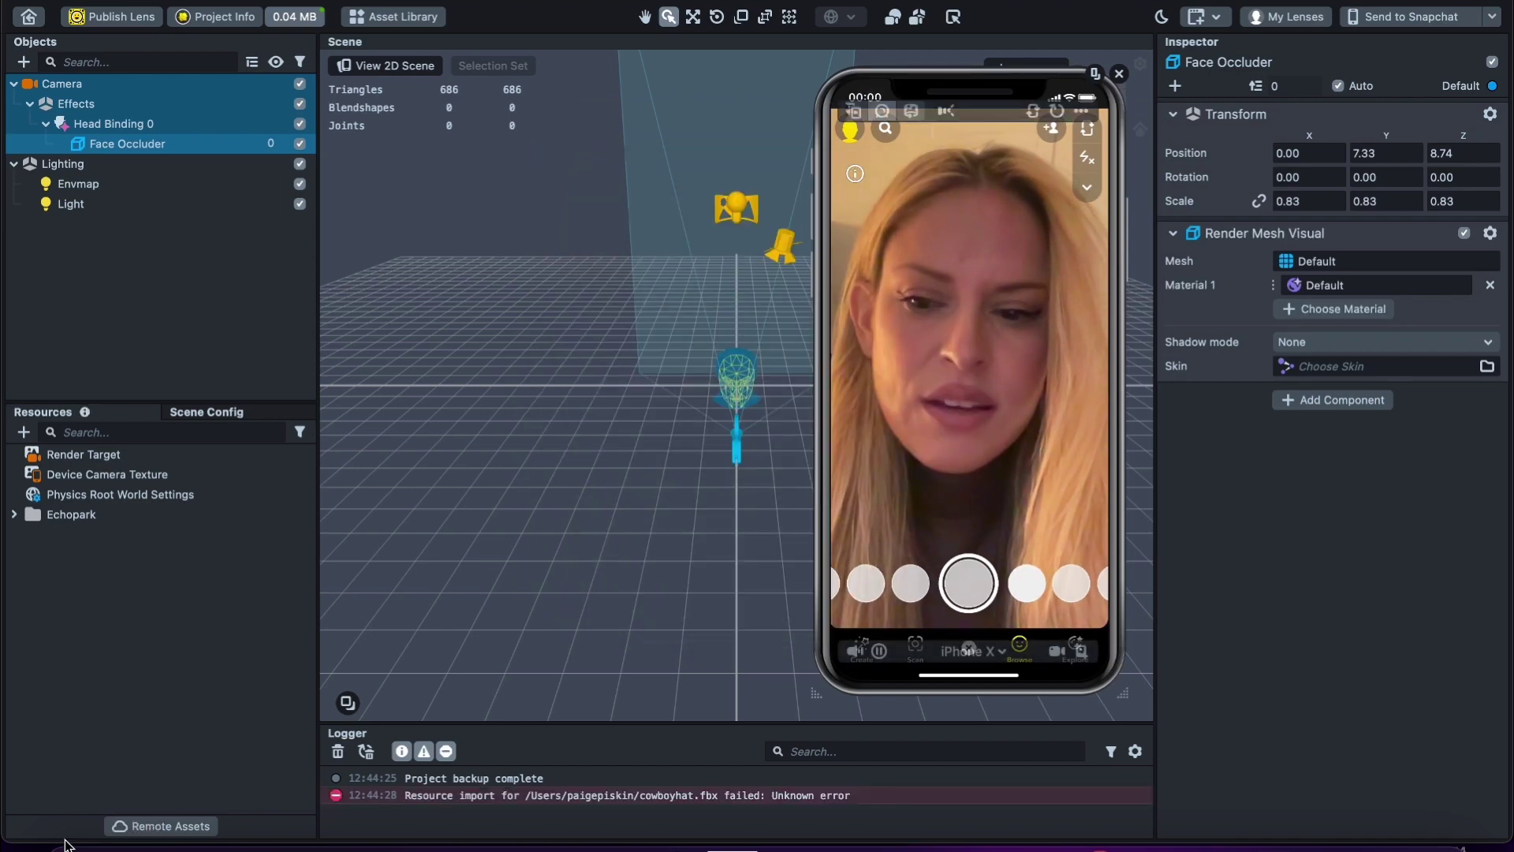
Drag cowboyhat.fbx onto Head Binding 0 and import it with Generate pivots unchecked
{"action": "left_click", "coordinate": [77, 845]}
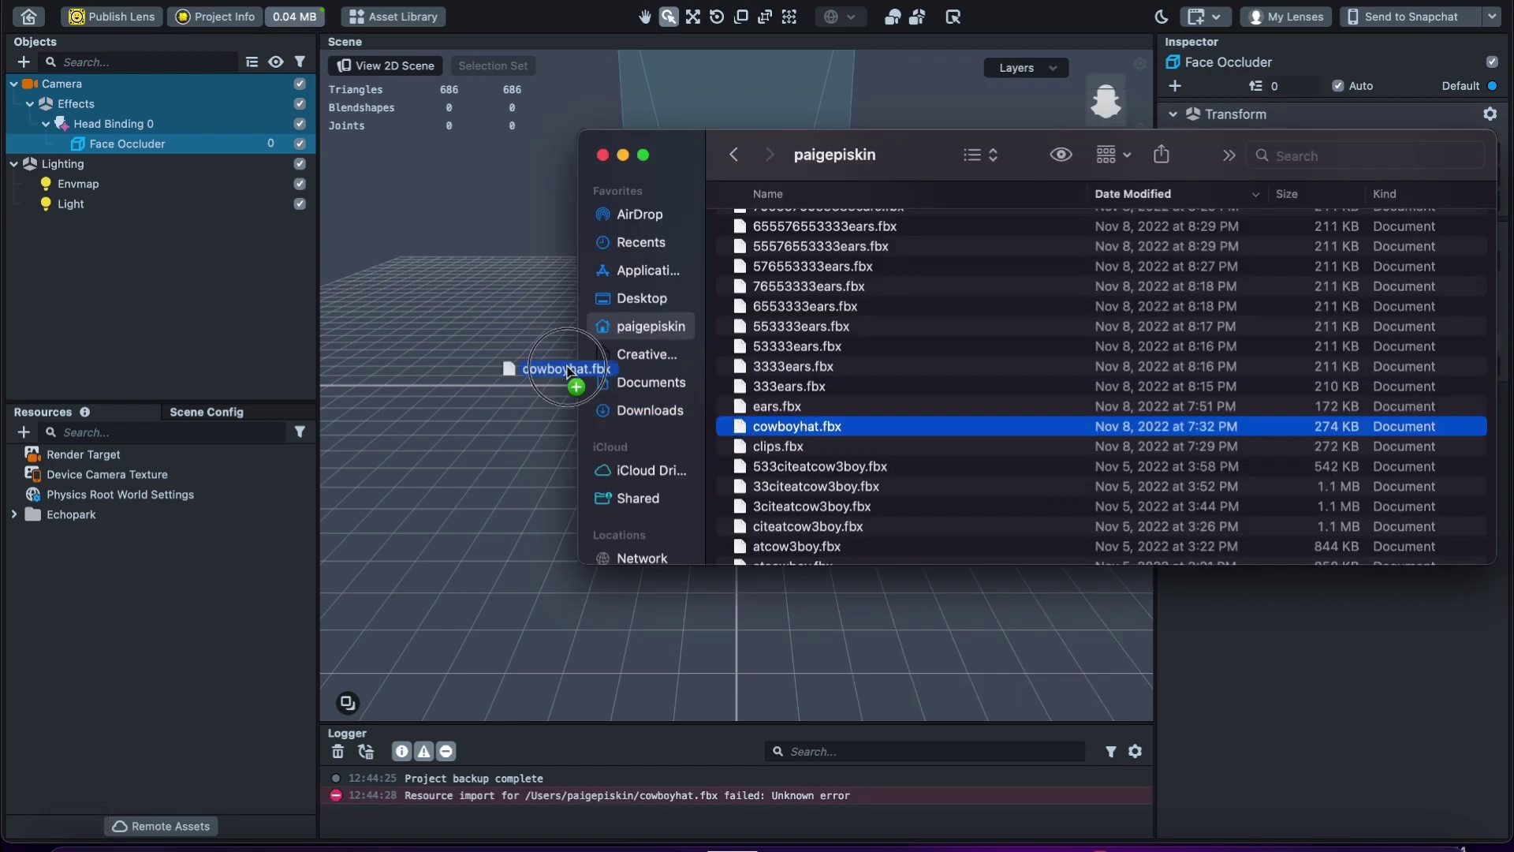
{"action": "left_click_drag", "start_coordinate": [130, 201], "coordinate": [122, 134]}
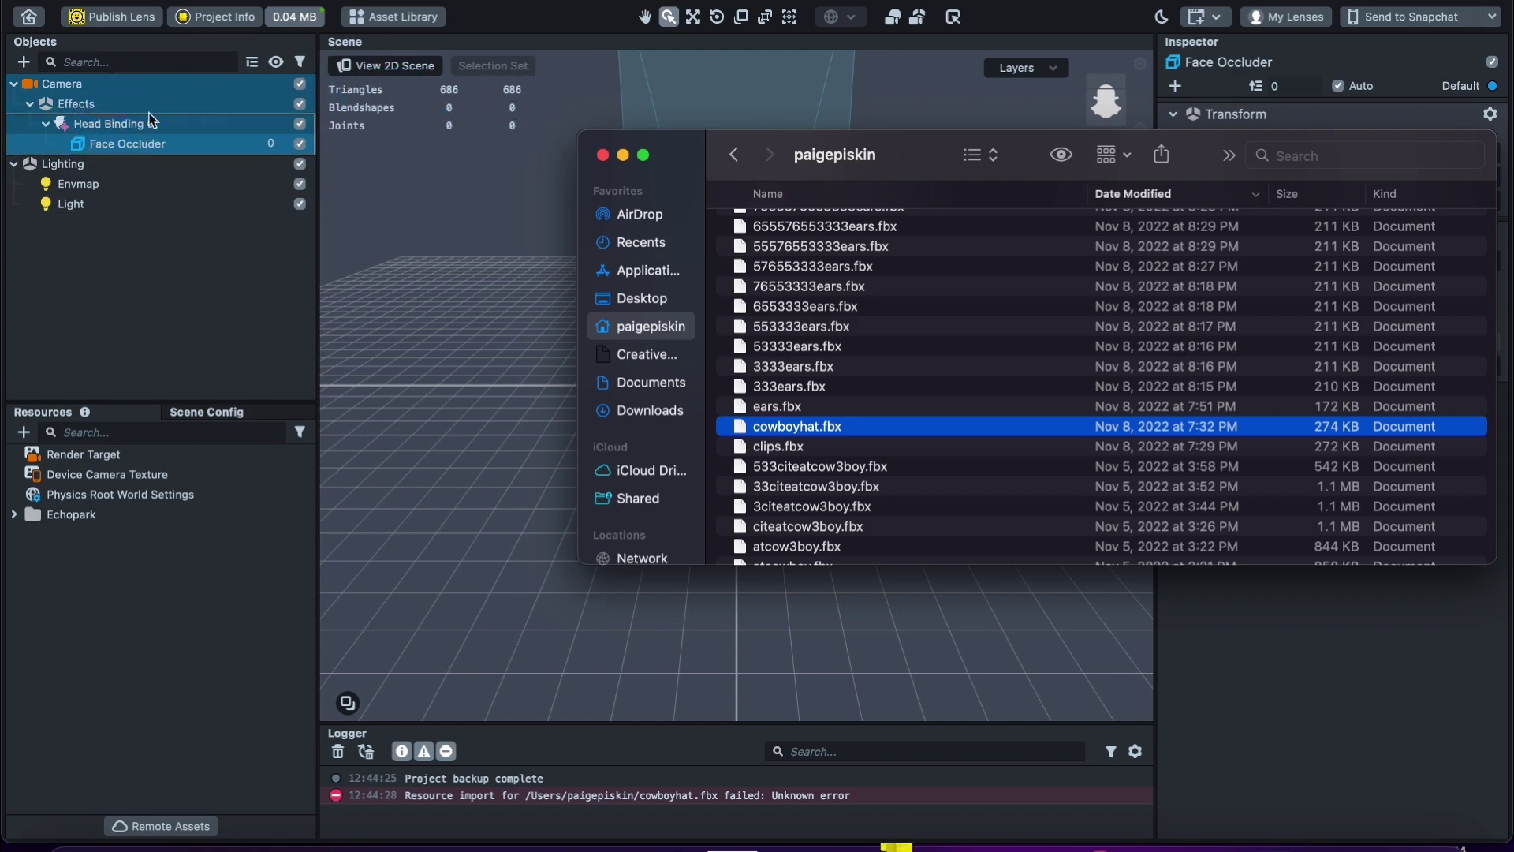
{"action": "left_click_drag", "start_coordinate": [153, 119], "coordinate": [261, 136]}
{"action": "left_click", "coordinate": [815, 106]}
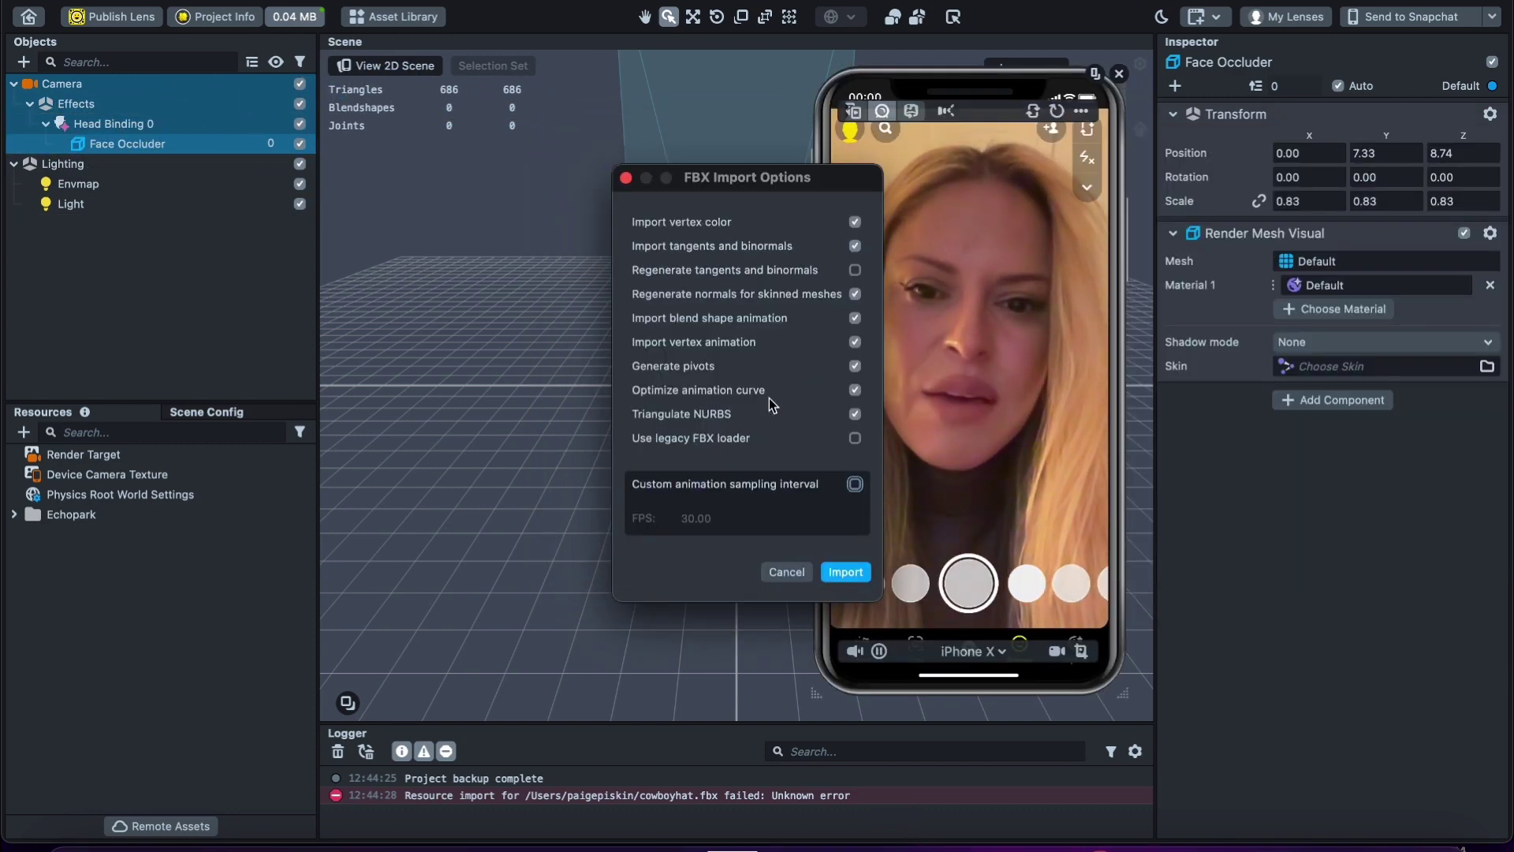
{"action": "left_click", "coordinate": [855, 366]}
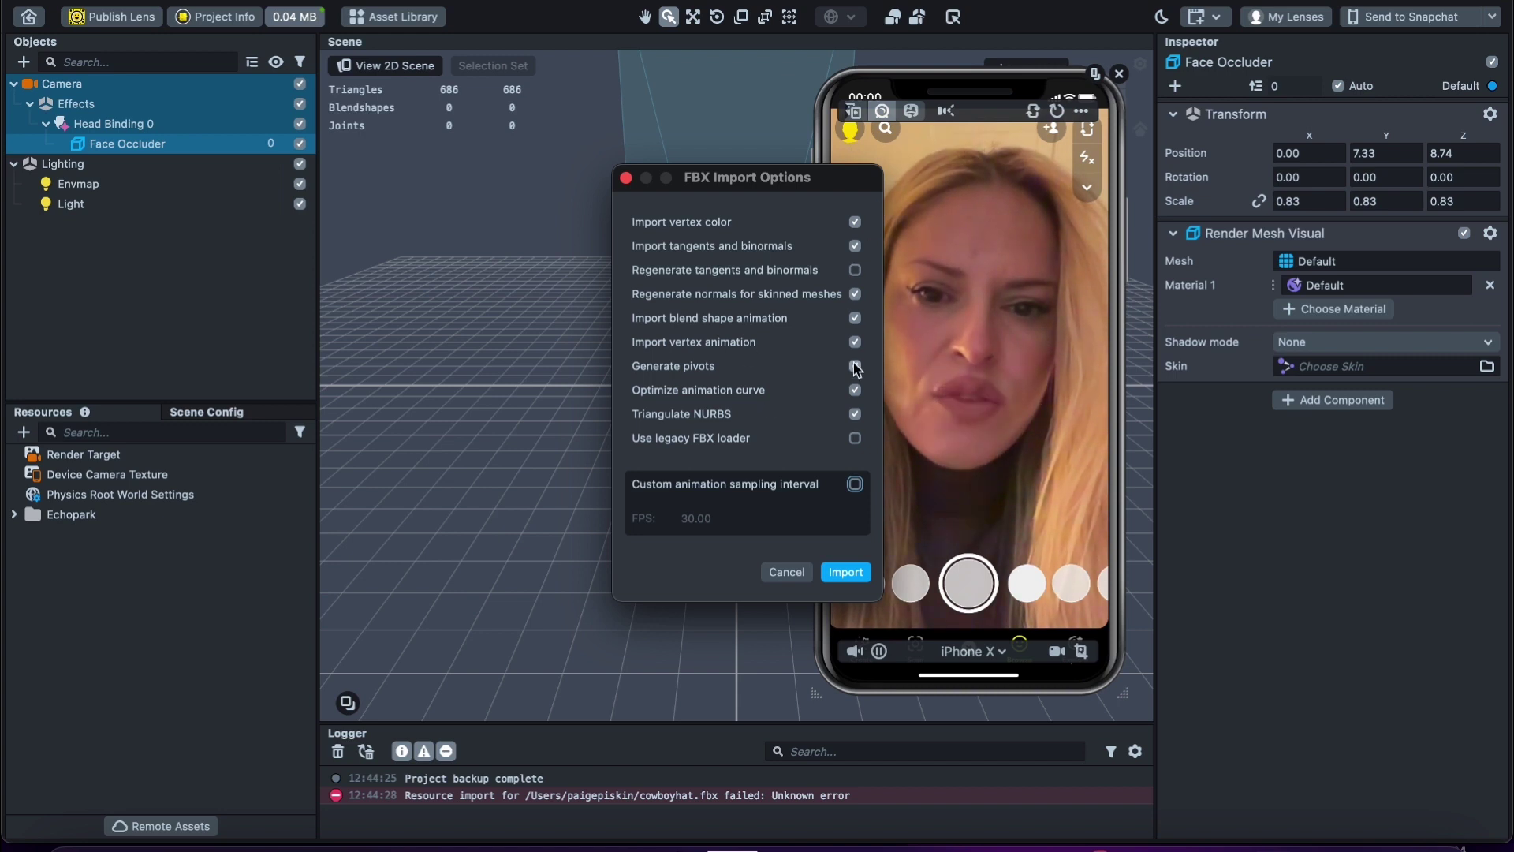
{"action": "left_click", "coordinate": [846, 572]}
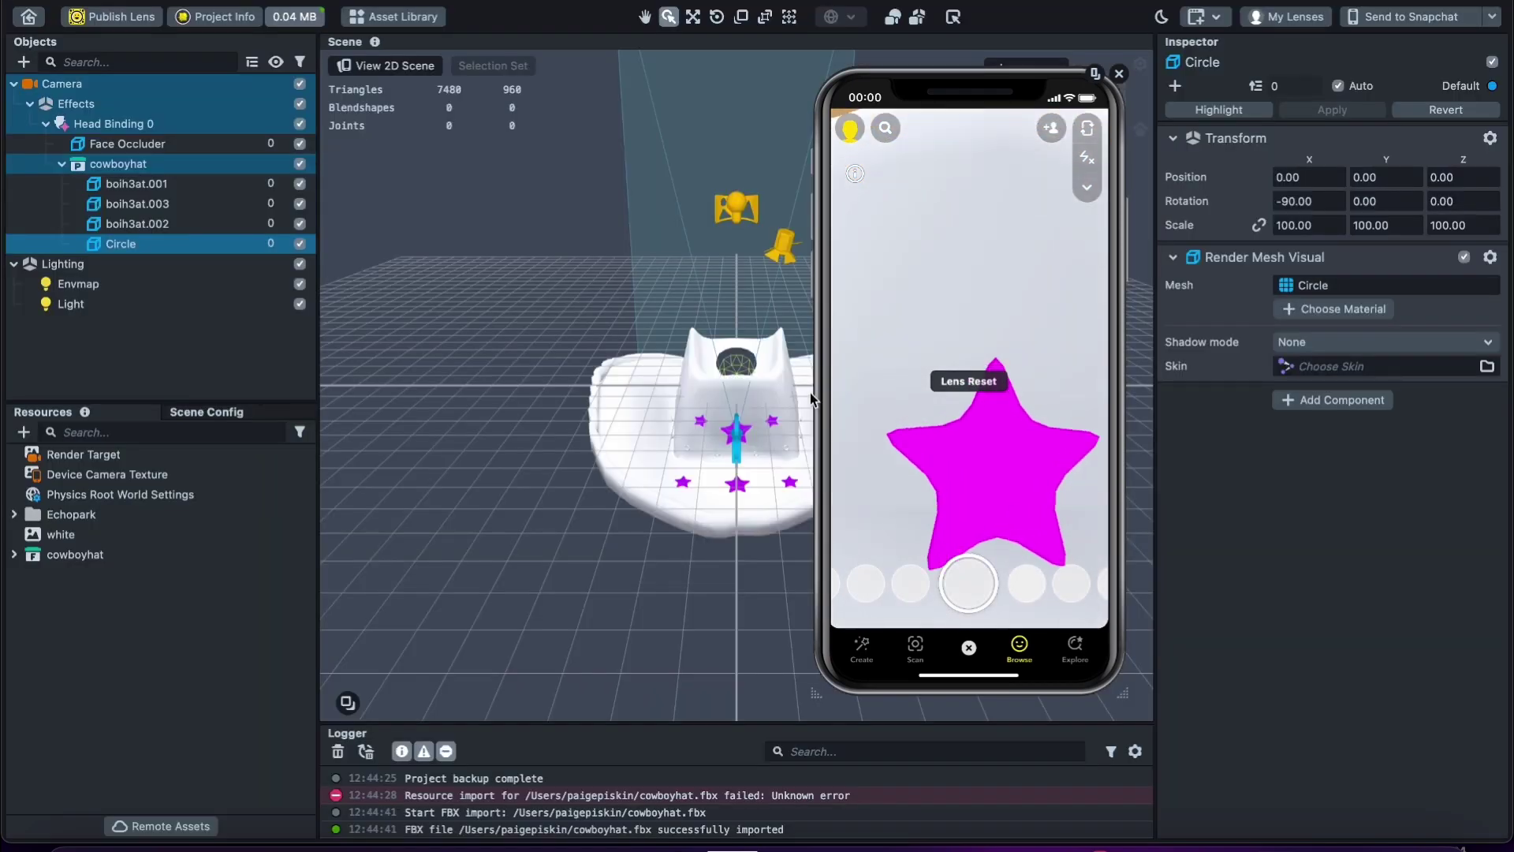
Select cowboyhat and set its Scale X, Y and Z to 0.20
{"action": "mouse_move", "coordinate": [906, 429]}
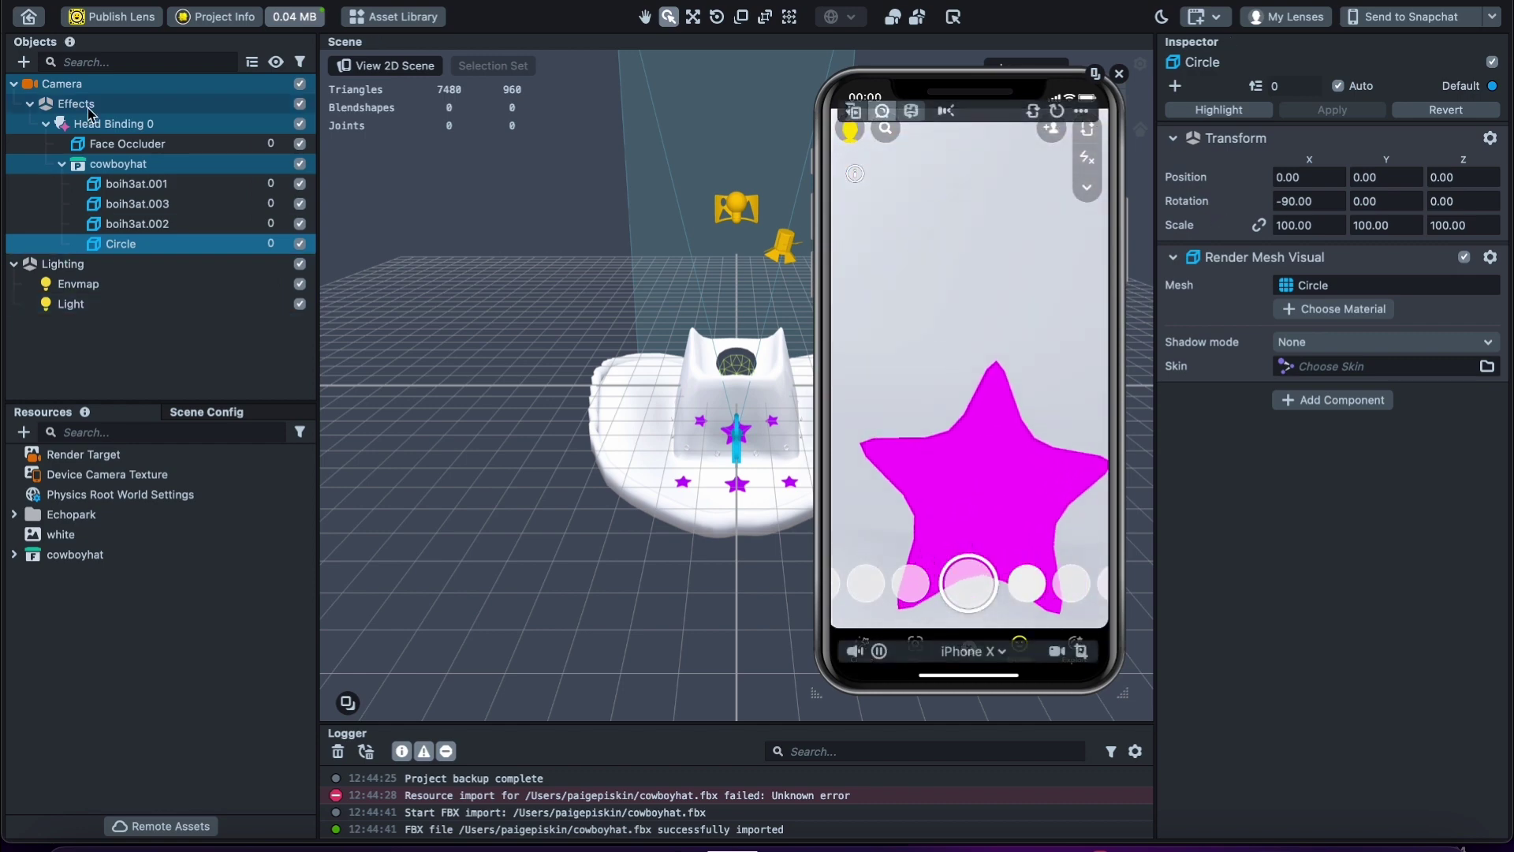
{"action": "left_click", "coordinate": [119, 165]}
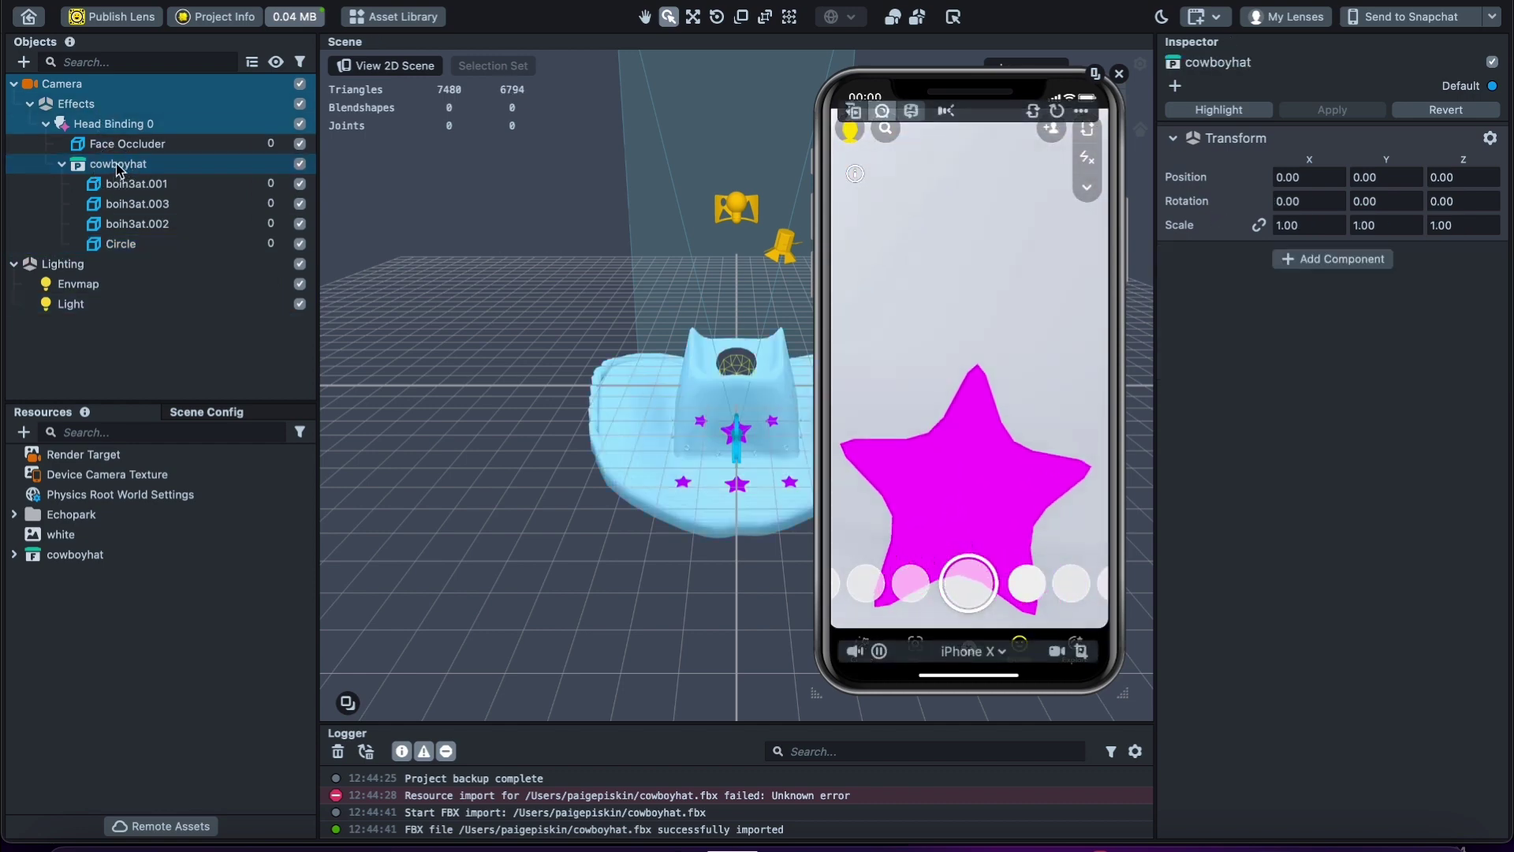
{"action": "left_click", "coordinate": [1311, 224]}
{"action": "type", "text": "0.2"}
{"action": "key", "text": "Return"}
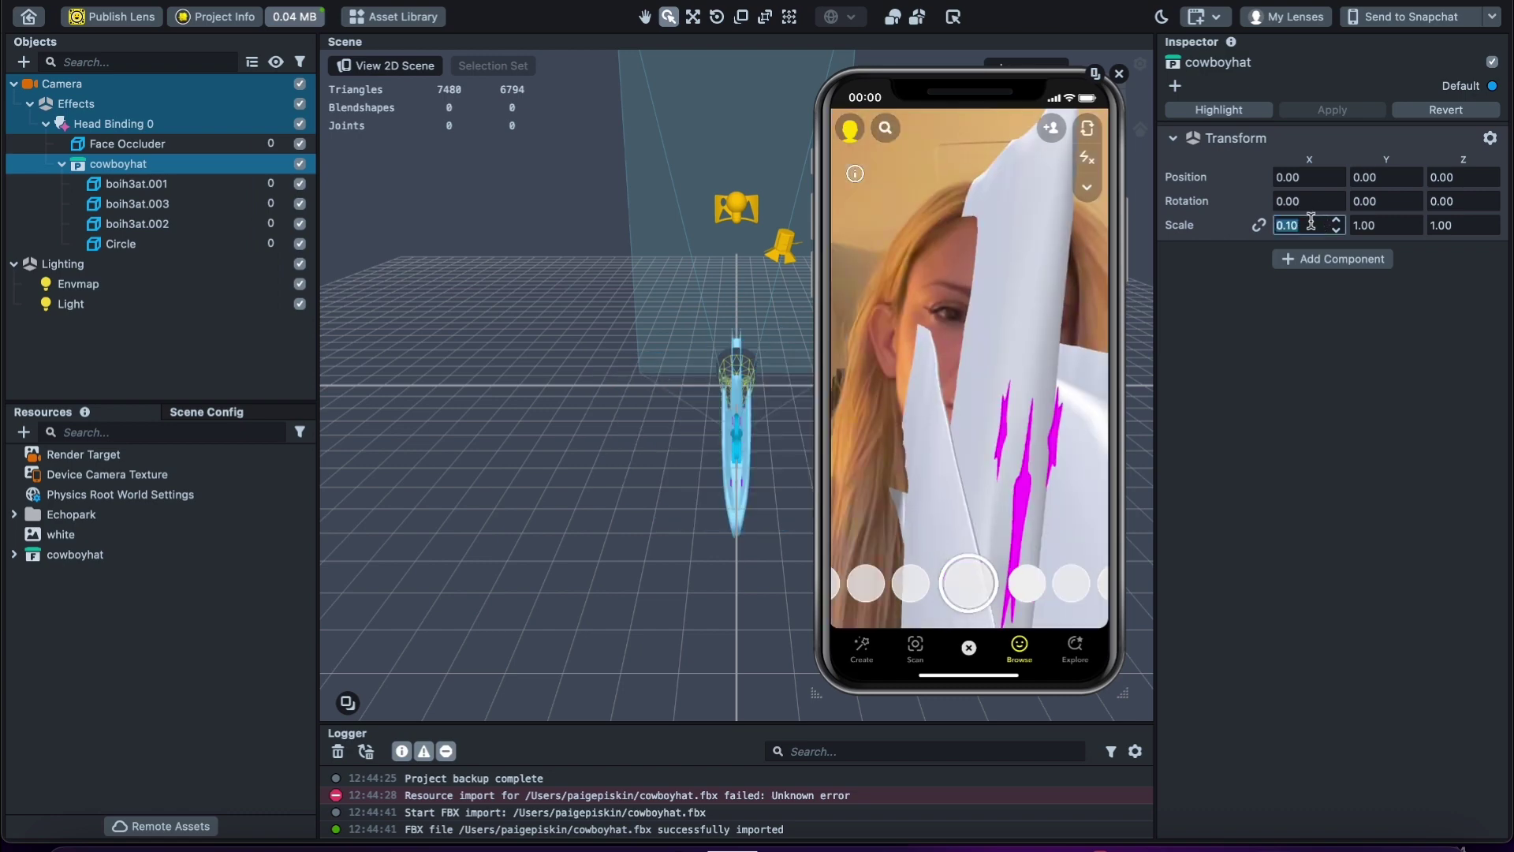
{"action": "left_click", "coordinate": [1370, 225]}
{"action": "type", "text": "0.2"}
{"action": "key", "text": "Return"}
{"action": "left_click", "coordinate": [1445, 226]}
{"action": "type", "text": "0.2"}
{"action": "key", "text": "Return"}
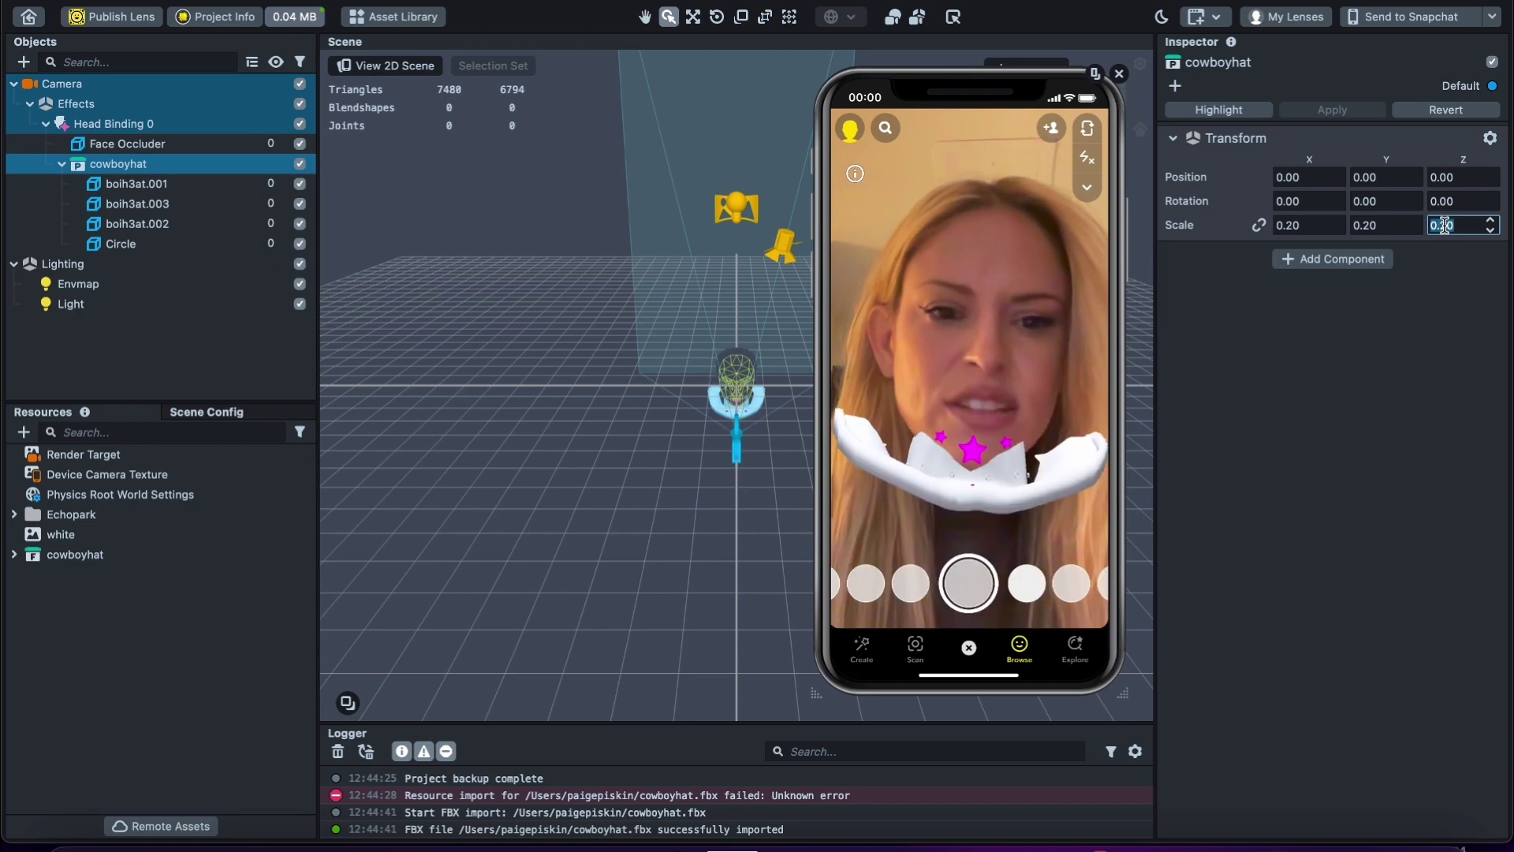
Change the hat's Scale X, Y and Z to 0.30
{"action": "left_click", "coordinate": [1311, 224]}
{"action": "type", "text": "0.3"}
{"action": "key", "text": "Tab"}
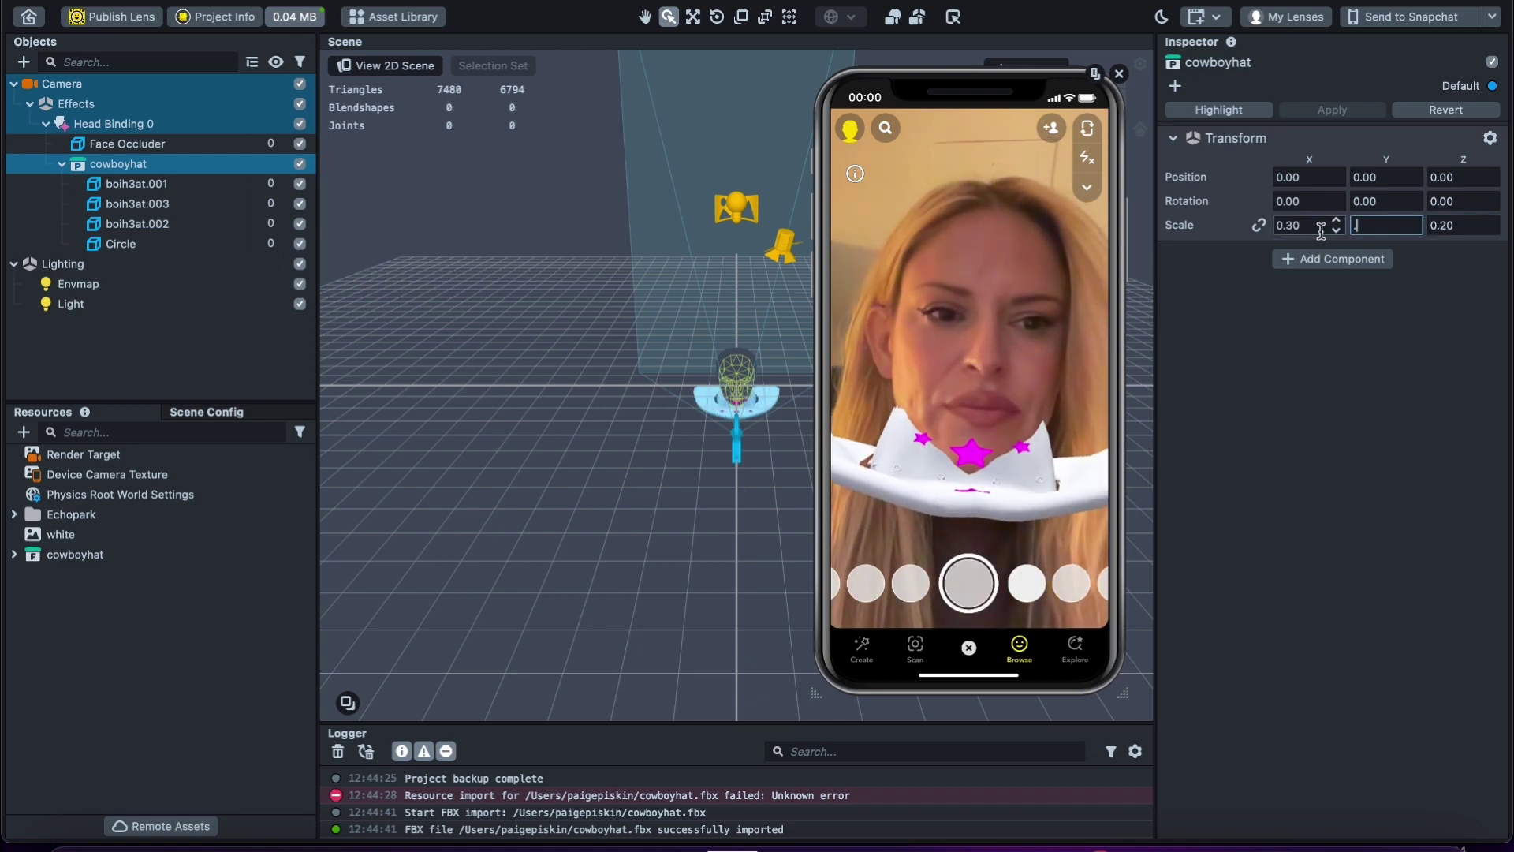
{"action": "type", "text": "0.3"}
{"action": "key", "text": "Tab"}
{"action": "type", "text": "0.3"}
{"action": "key", "text": "Return"}
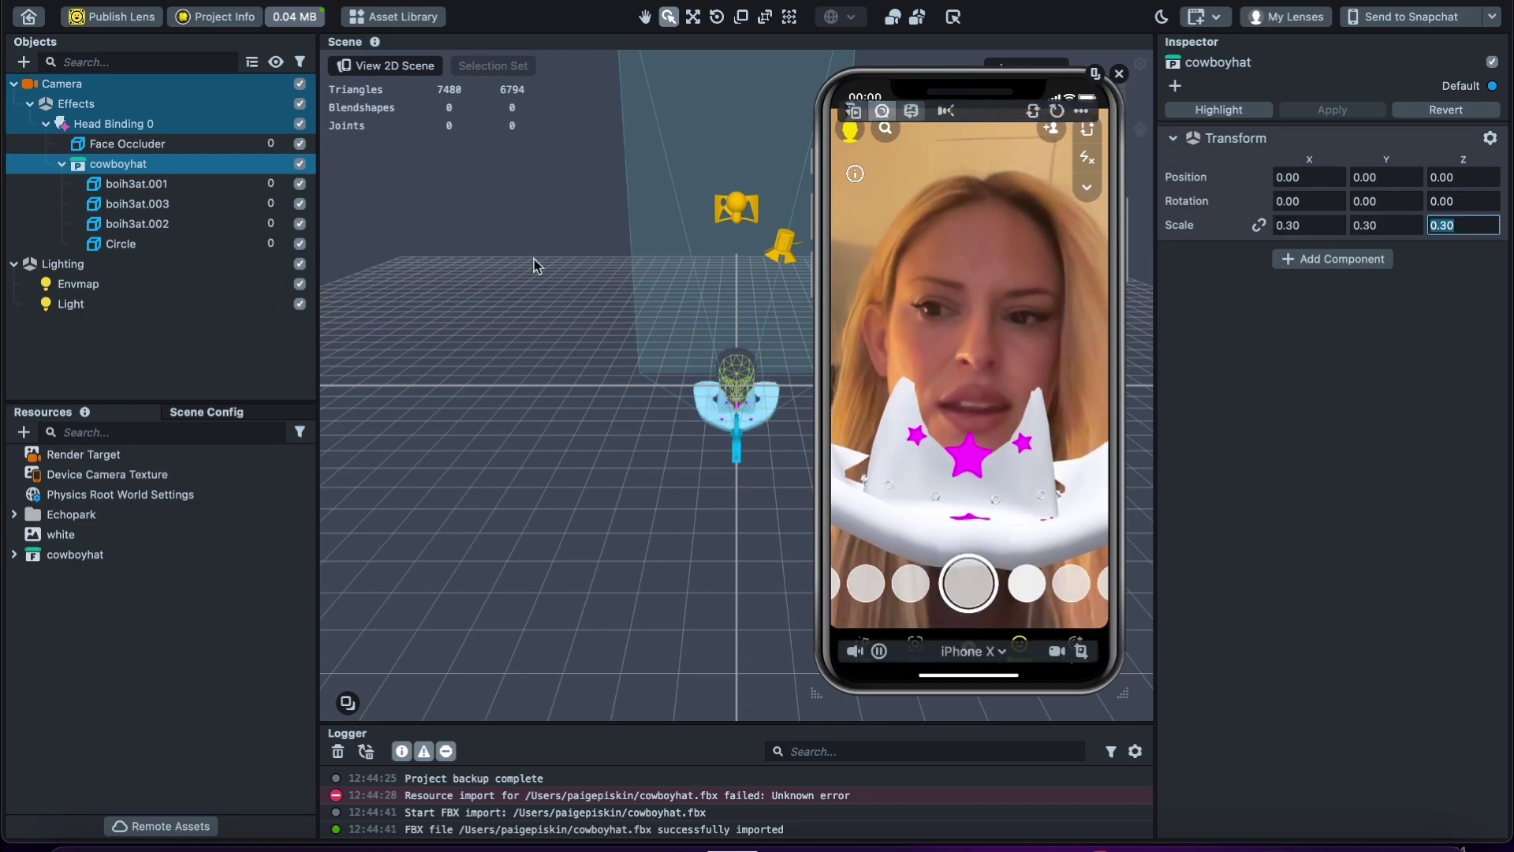
{"action": "left_click", "coordinate": [175, 169]}
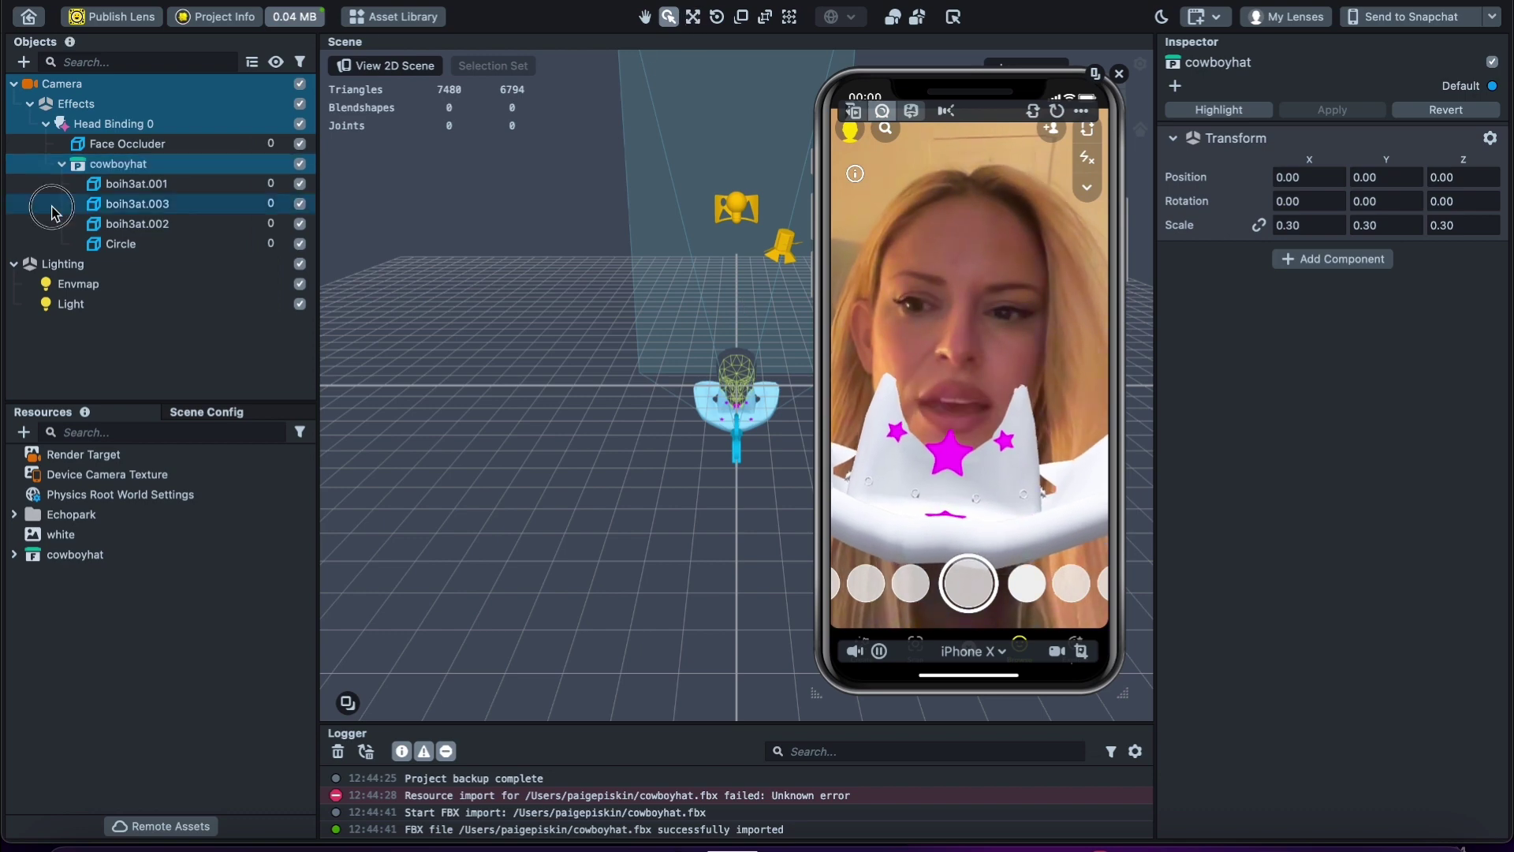
Raise the hat on the head and set its scale to 0.35, 0.30, 0.40
{"action": "left_click", "coordinate": [118, 163]}
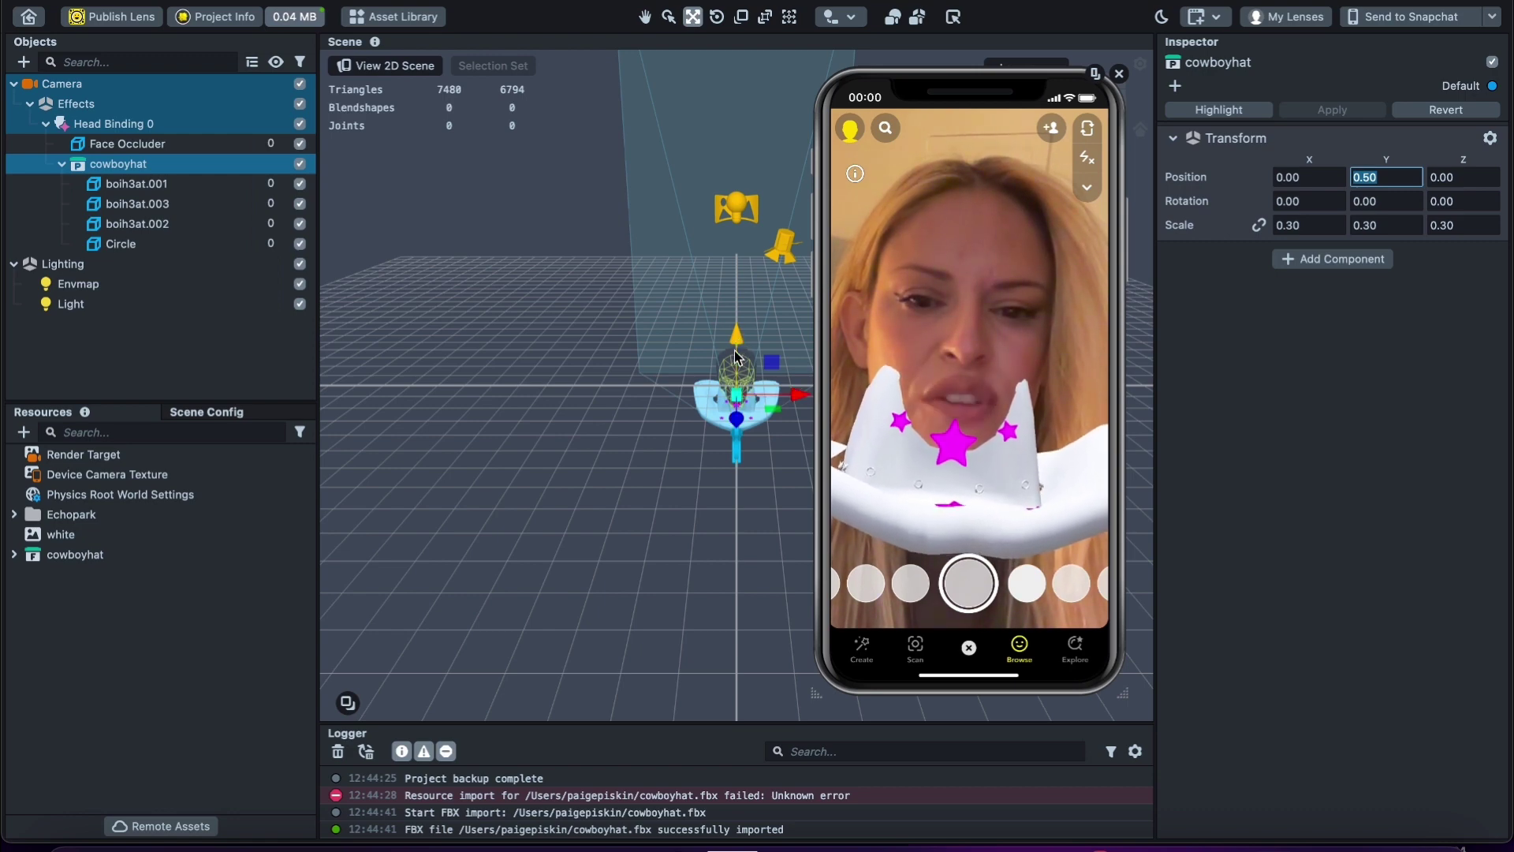
{"action": "left_click_drag", "start_coordinate": [734, 354], "coordinate": [734, 309]}
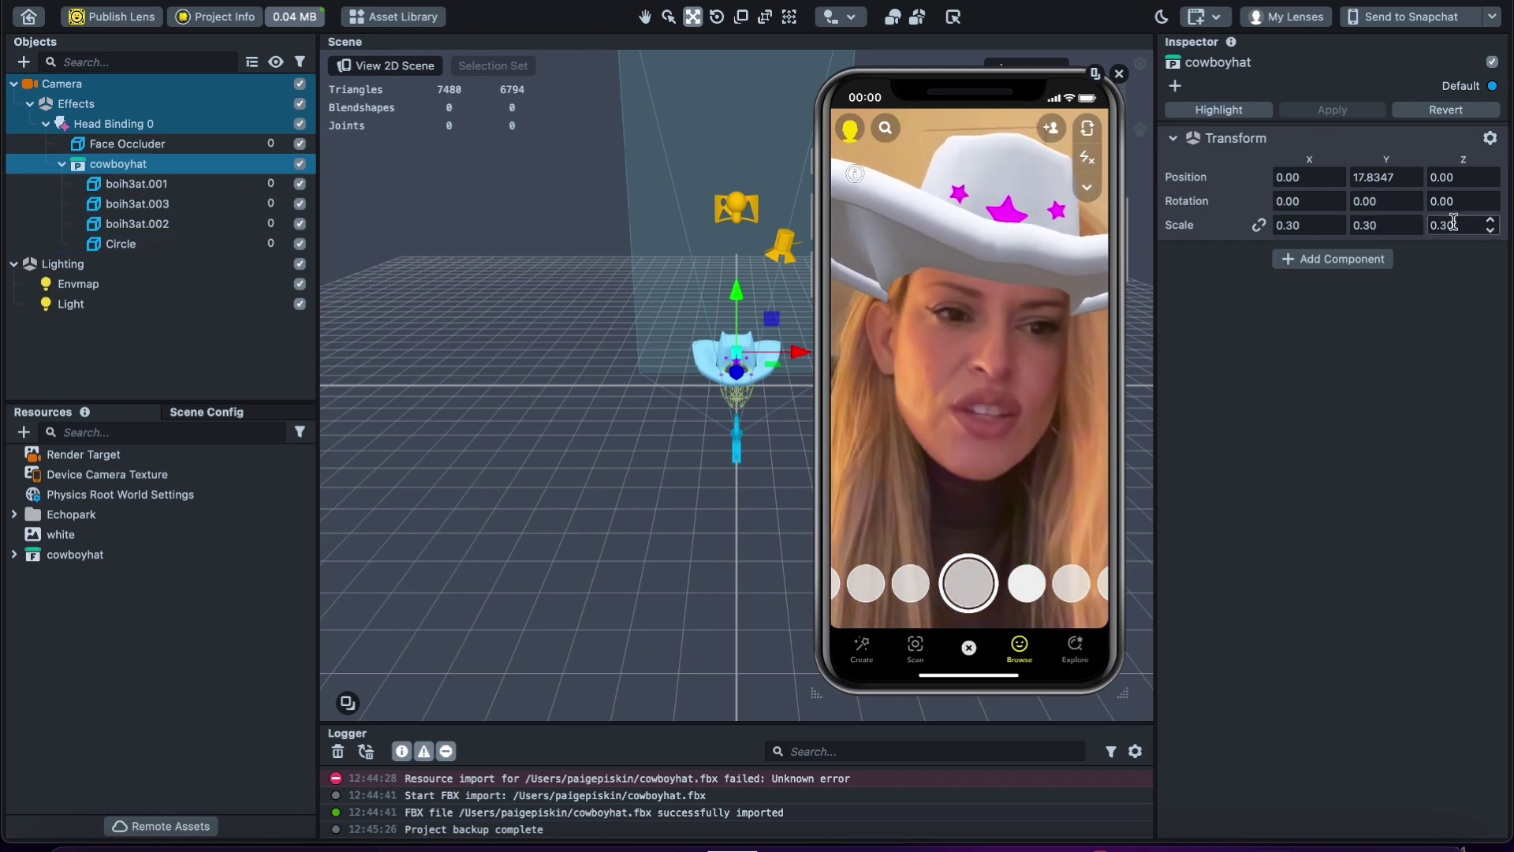
{"action": "scroll", "coordinate": [1459, 225], "scroll_direction": "up", "scroll_amount": 2}
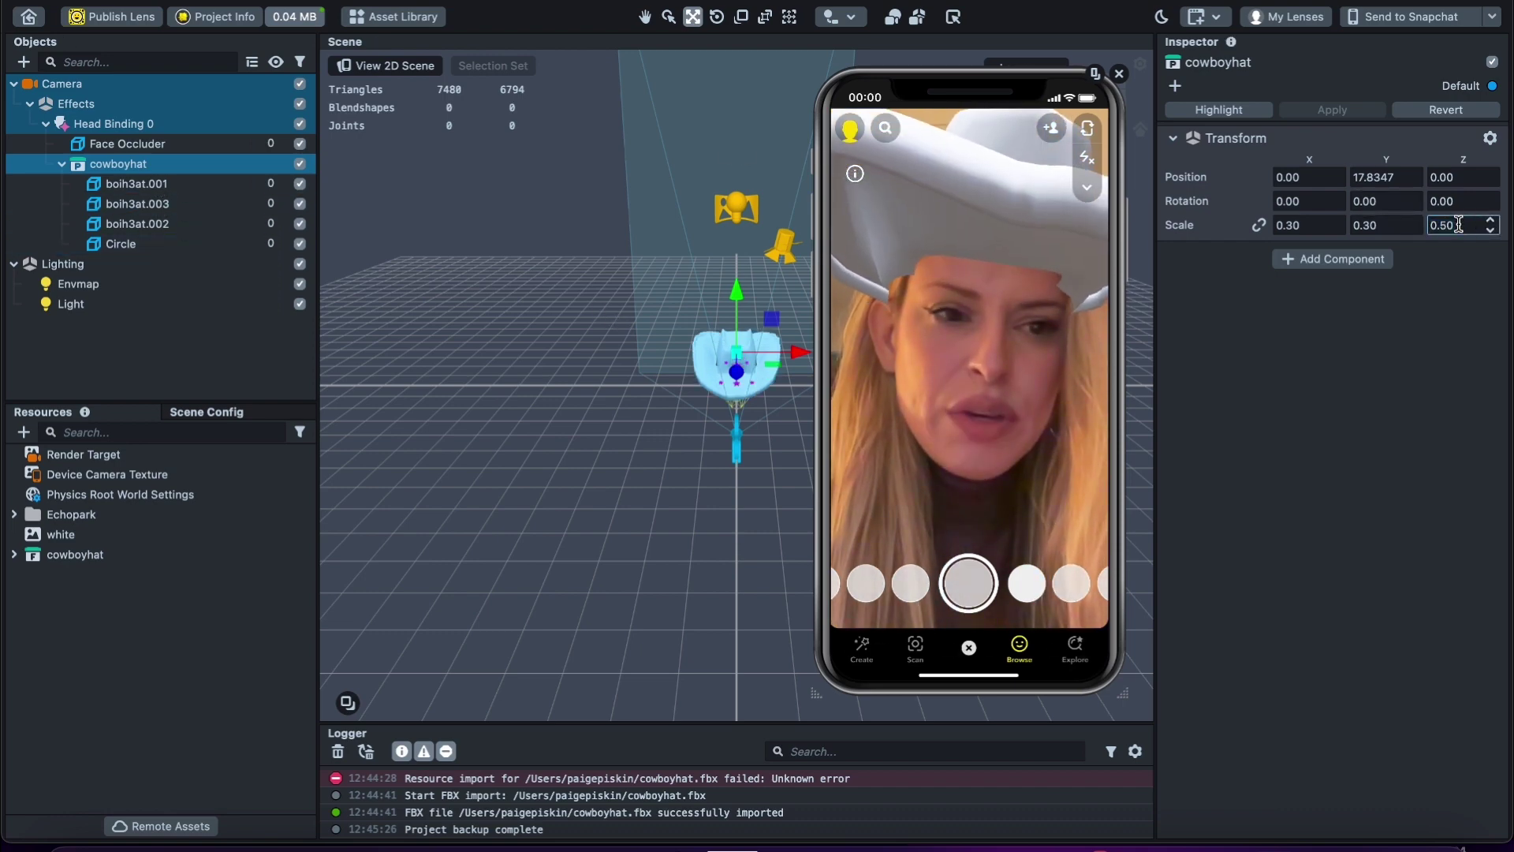
{"action": "key", "text": "Return"}
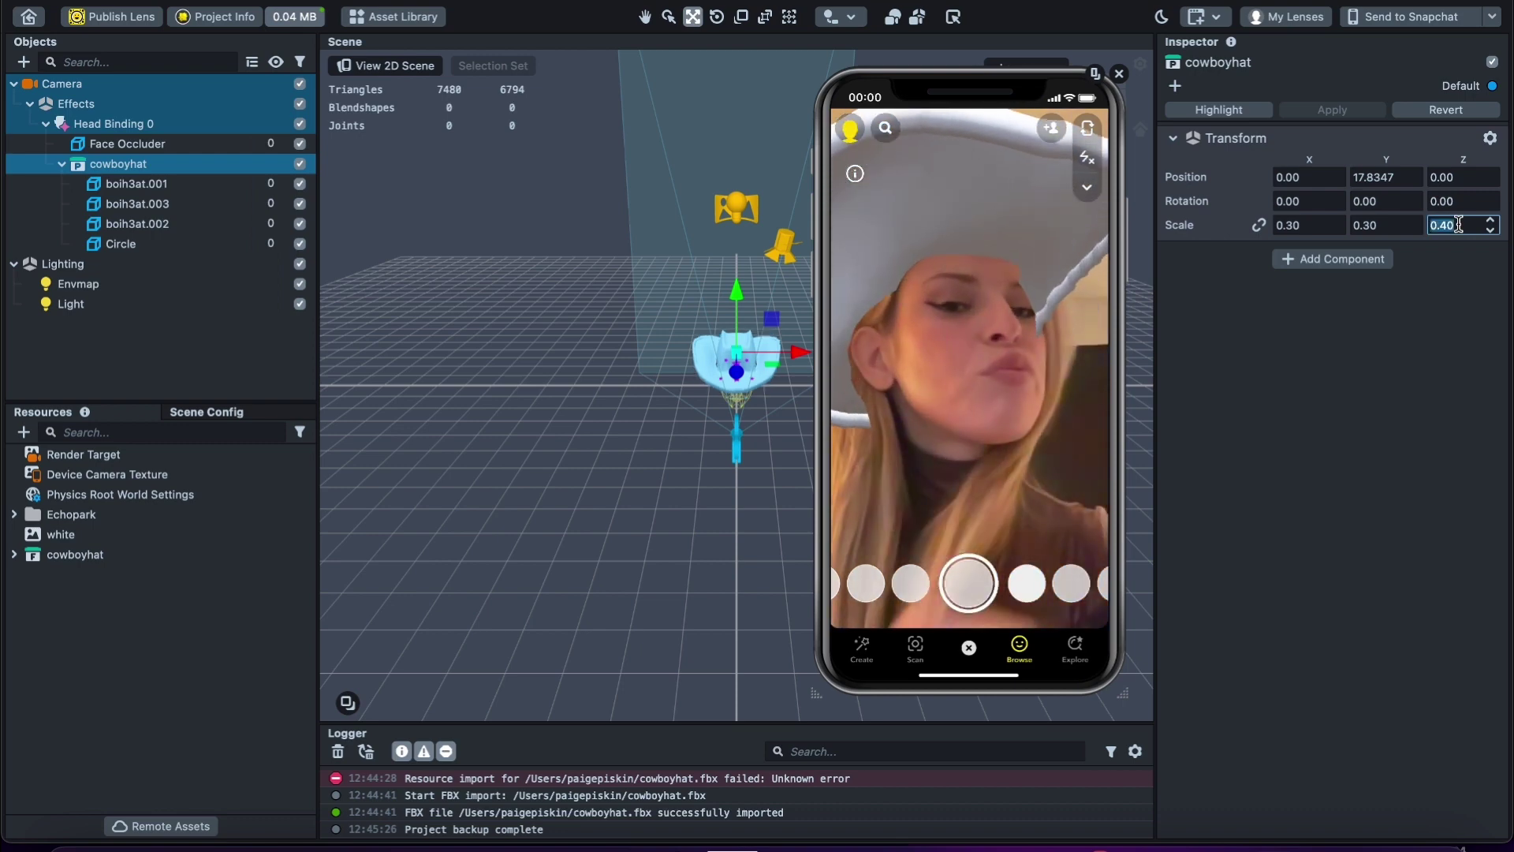
{"action": "left_click", "coordinate": [1302, 225]}
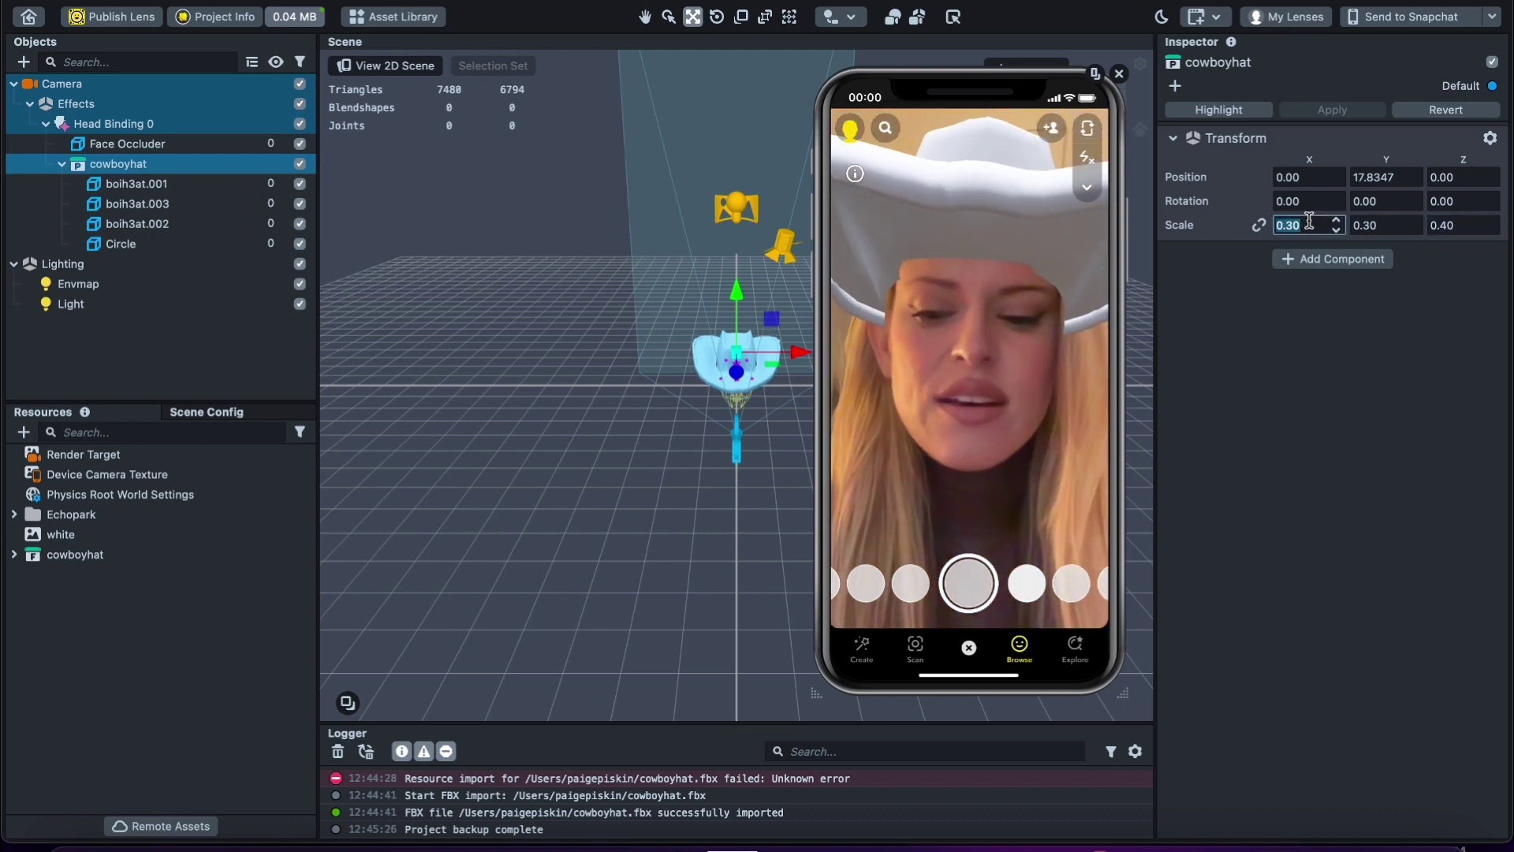
{"action": "type", "text": ".35"}
{"action": "key", "text": "Return"}
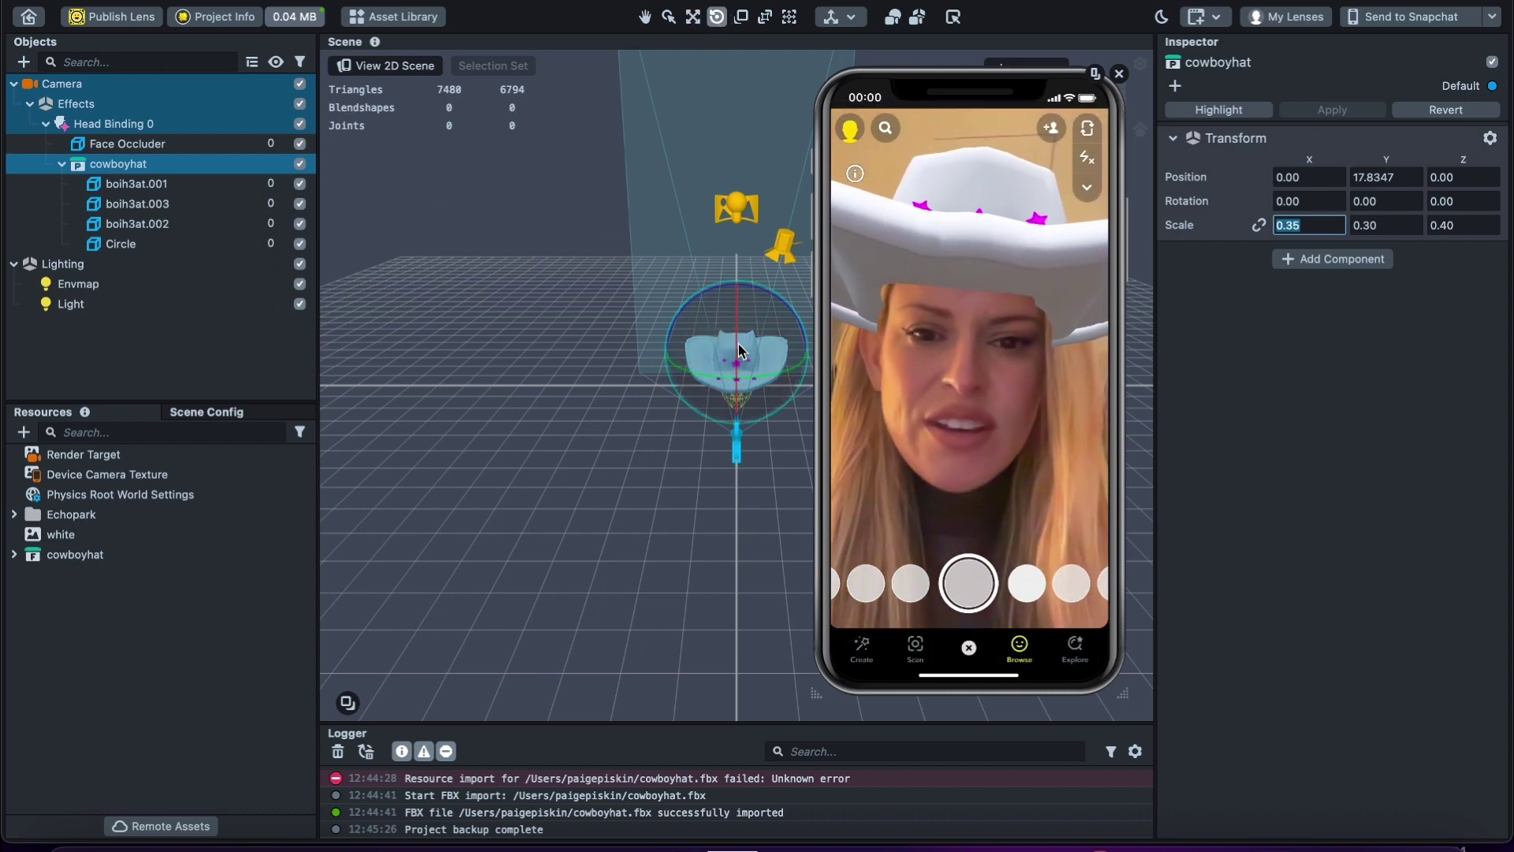
Tilt the hat to about 5.8 on Rotation X and raise it to Position Y ≈ 19.3
{"action": "left_click_drag", "start_coordinate": [740, 349], "coordinate": [739, 347]}
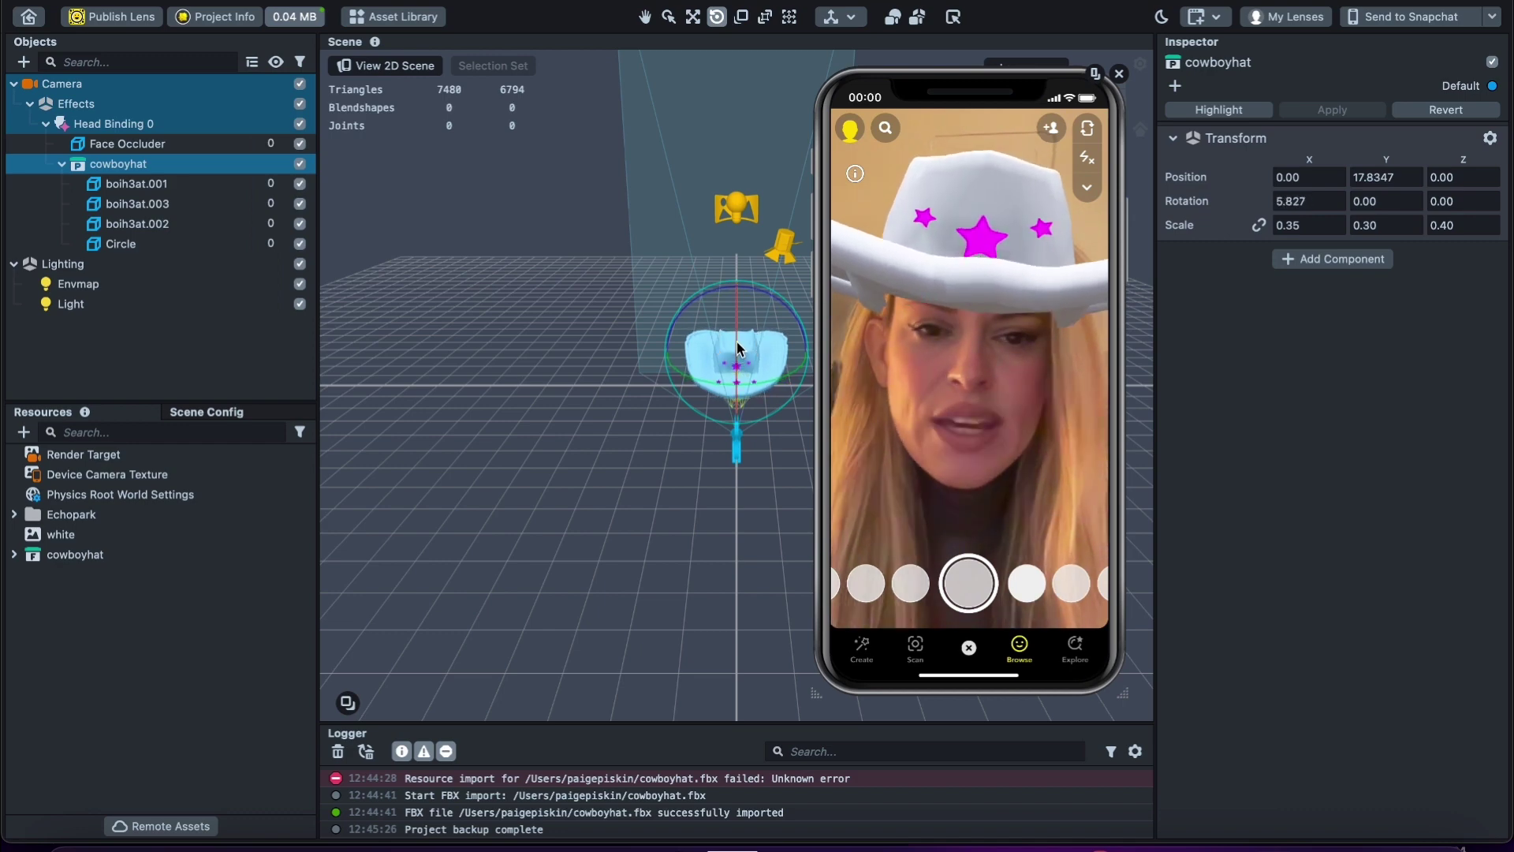
{"action": "left_click", "coordinate": [692, 16]}
{"action": "left_click_drag", "start_coordinate": [739, 295], "coordinate": [740, 287]}
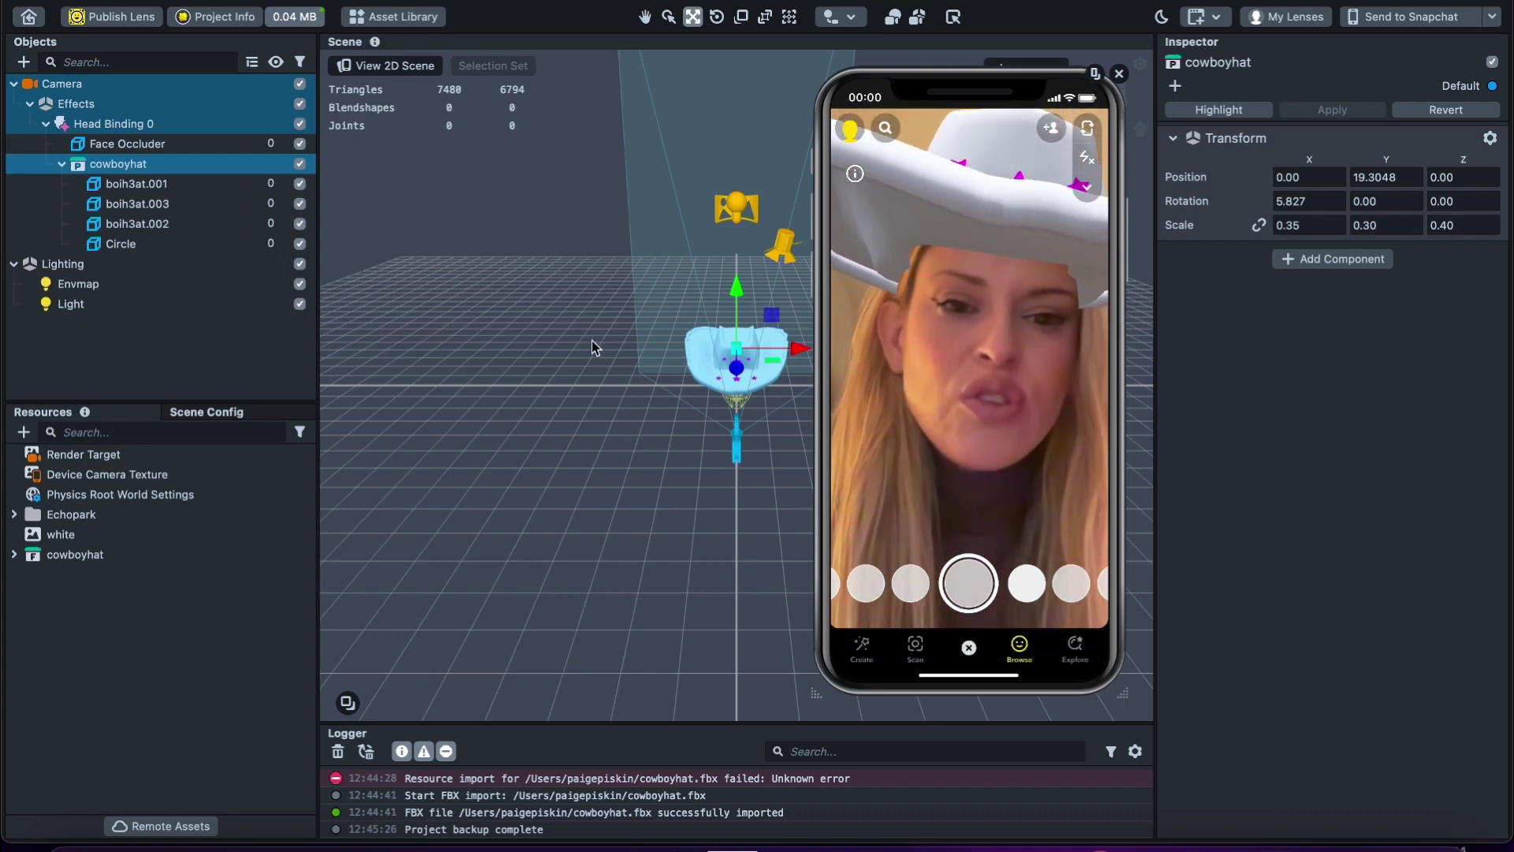
{"action": "left_click", "coordinate": [127, 144]}
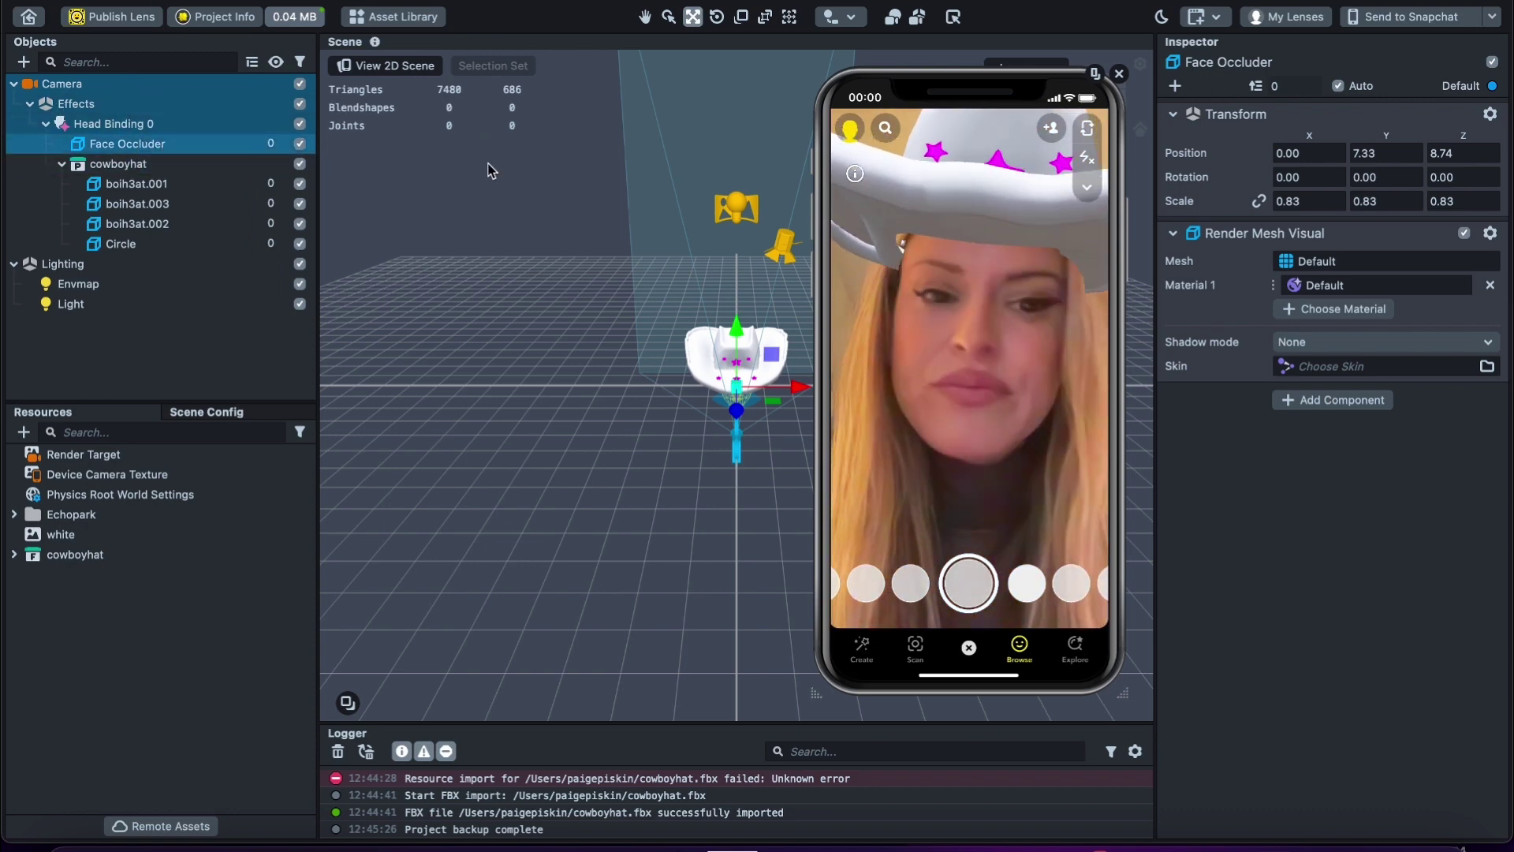
{"action": "left_click", "coordinate": [197, 163]}
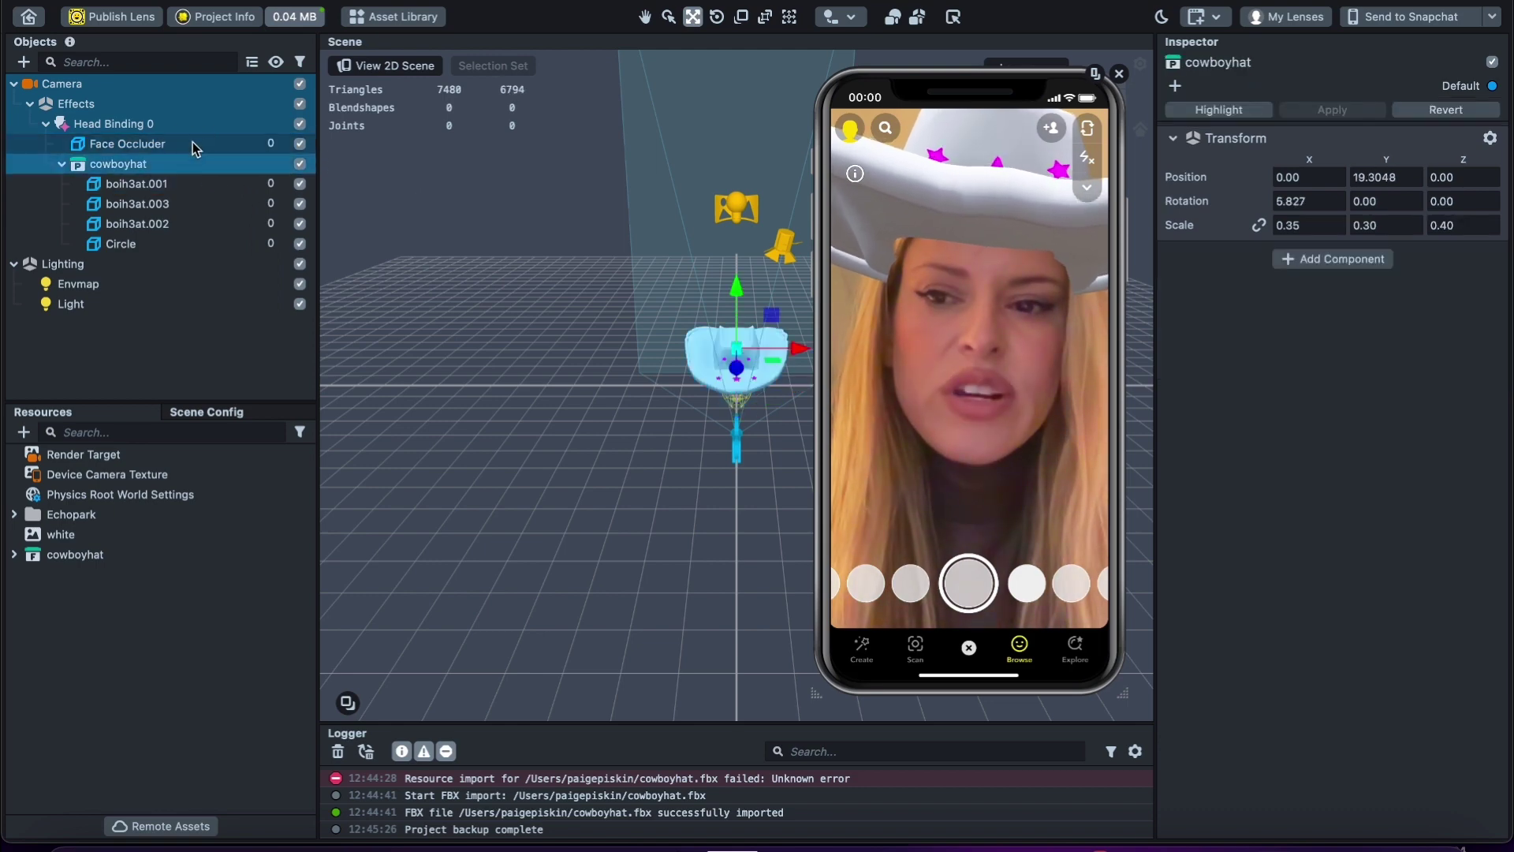
{"action": "left_click", "coordinate": [192, 144]}
{"action": "double_click", "coordinate": [1294, 202]}
{"action": "type", "text": "1"}
{"action": "key", "text": "Return"}
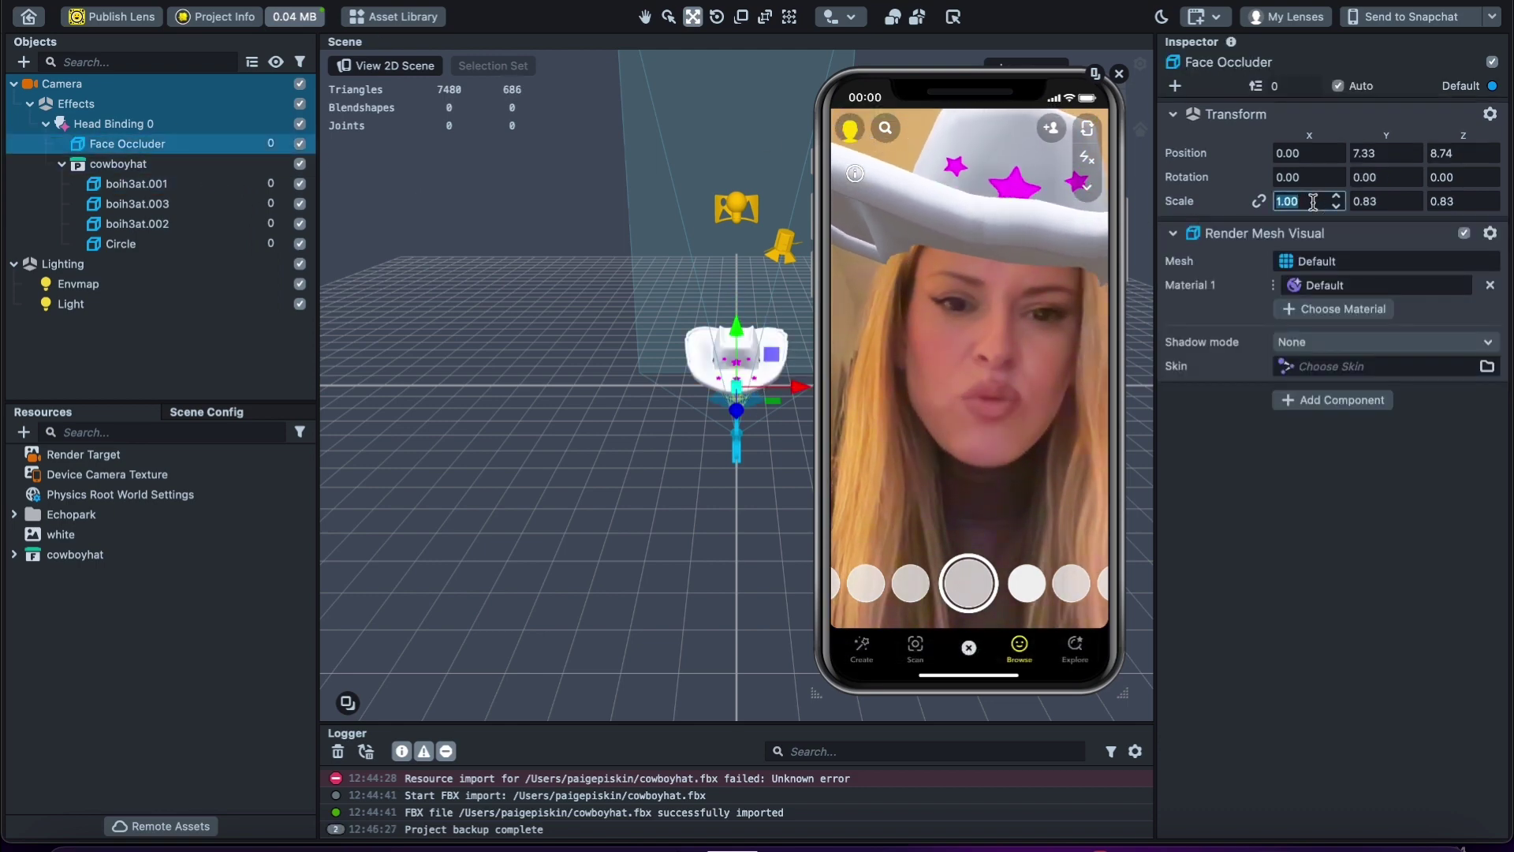
{"action": "type", "text": "1"}
{"action": "key", "text": "Return"}
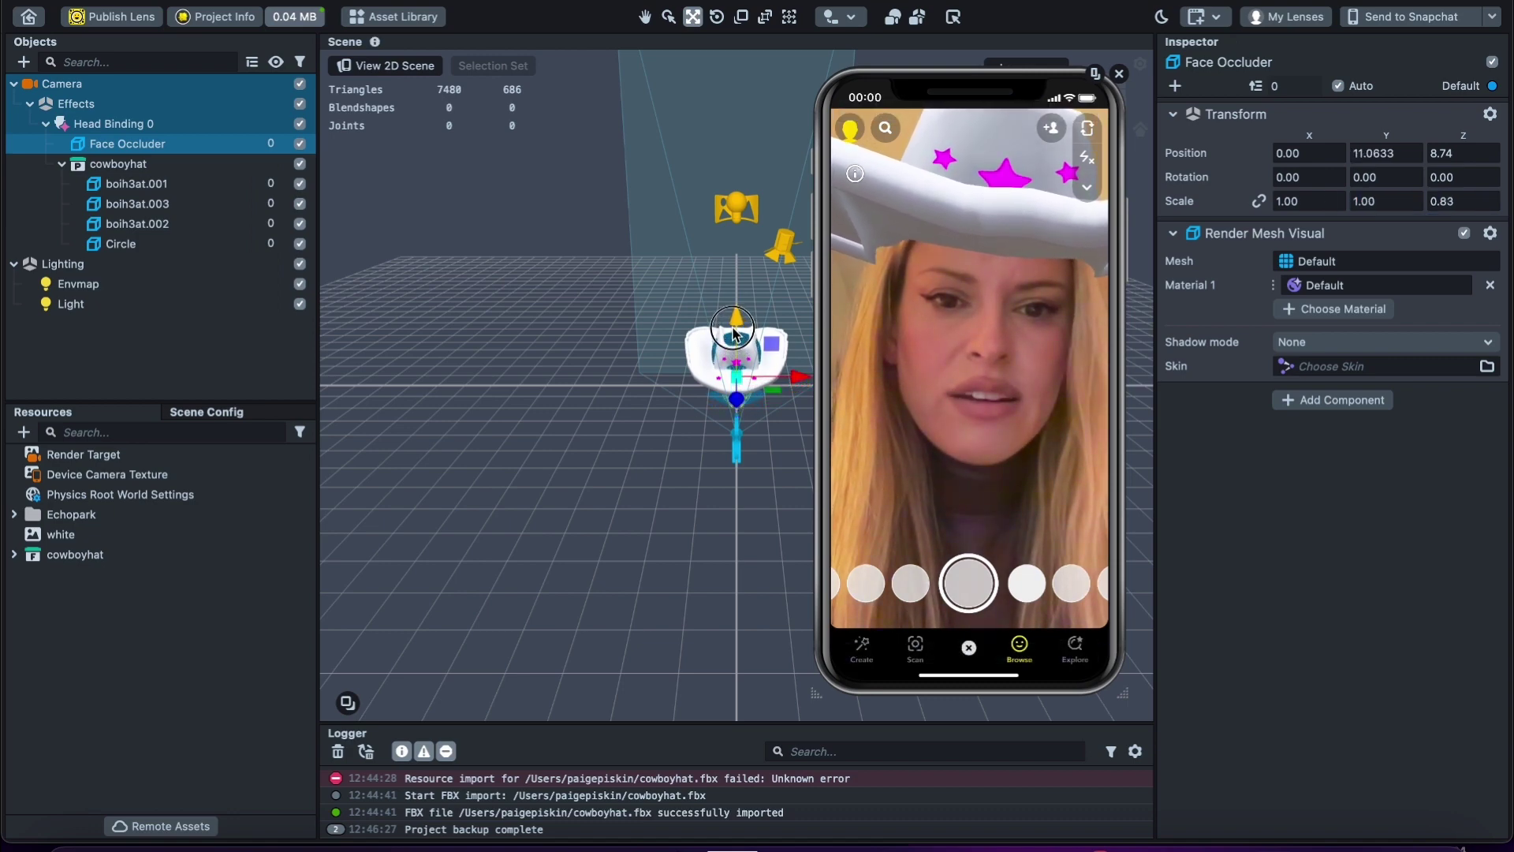
{"action": "left_click_drag", "start_coordinate": [732, 322], "coordinate": [742, 346]}
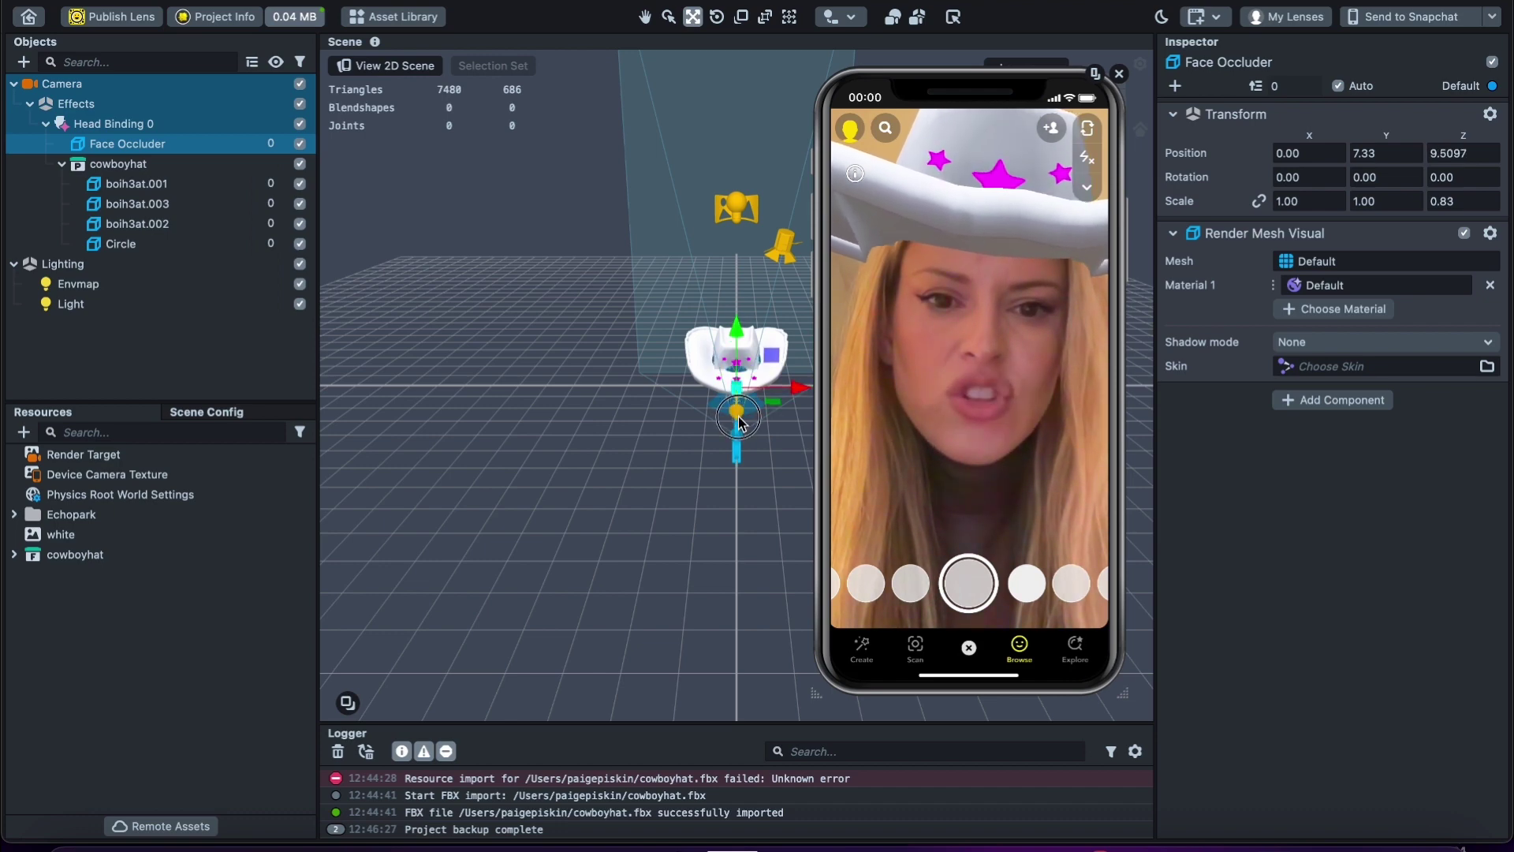
{"action": "left_click_drag", "start_coordinate": [738, 423], "coordinate": [738, 425]}
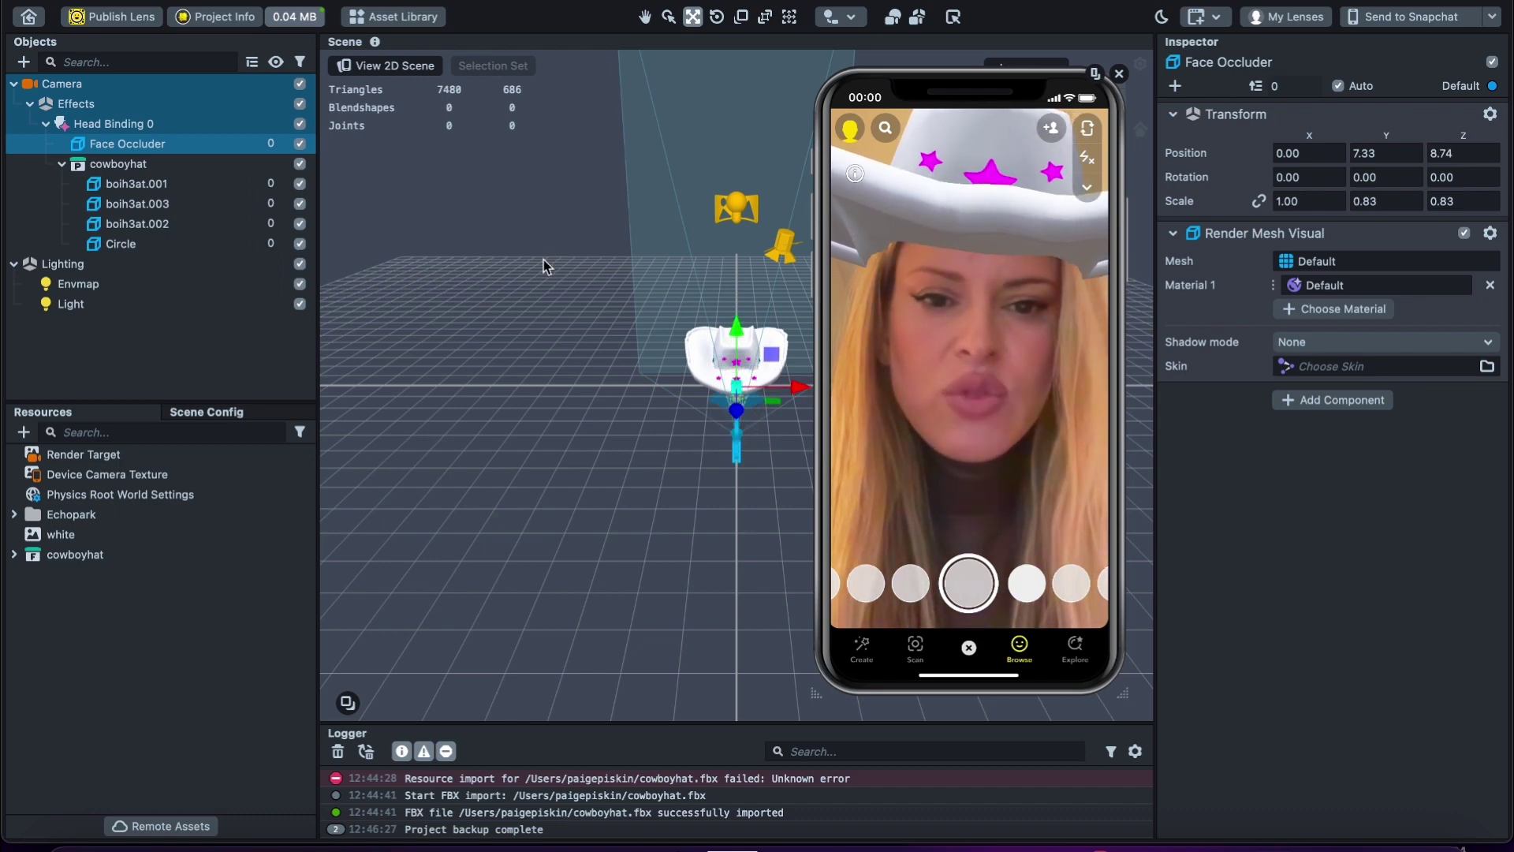
{"action": "mouse_move", "coordinate": [1063, 258]}
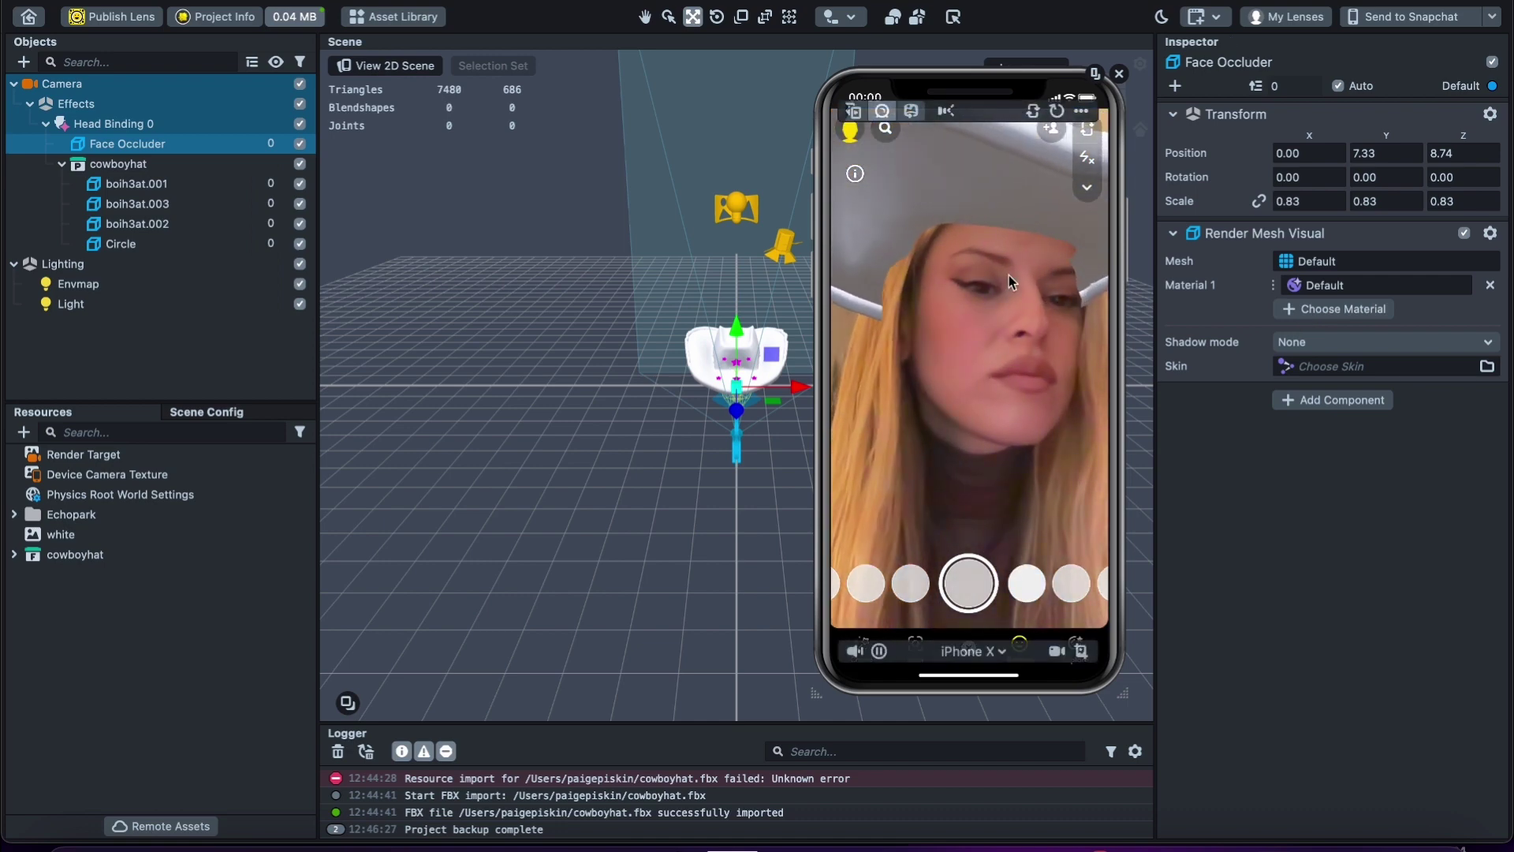
{"action": "left_click", "coordinate": [888, 271]}
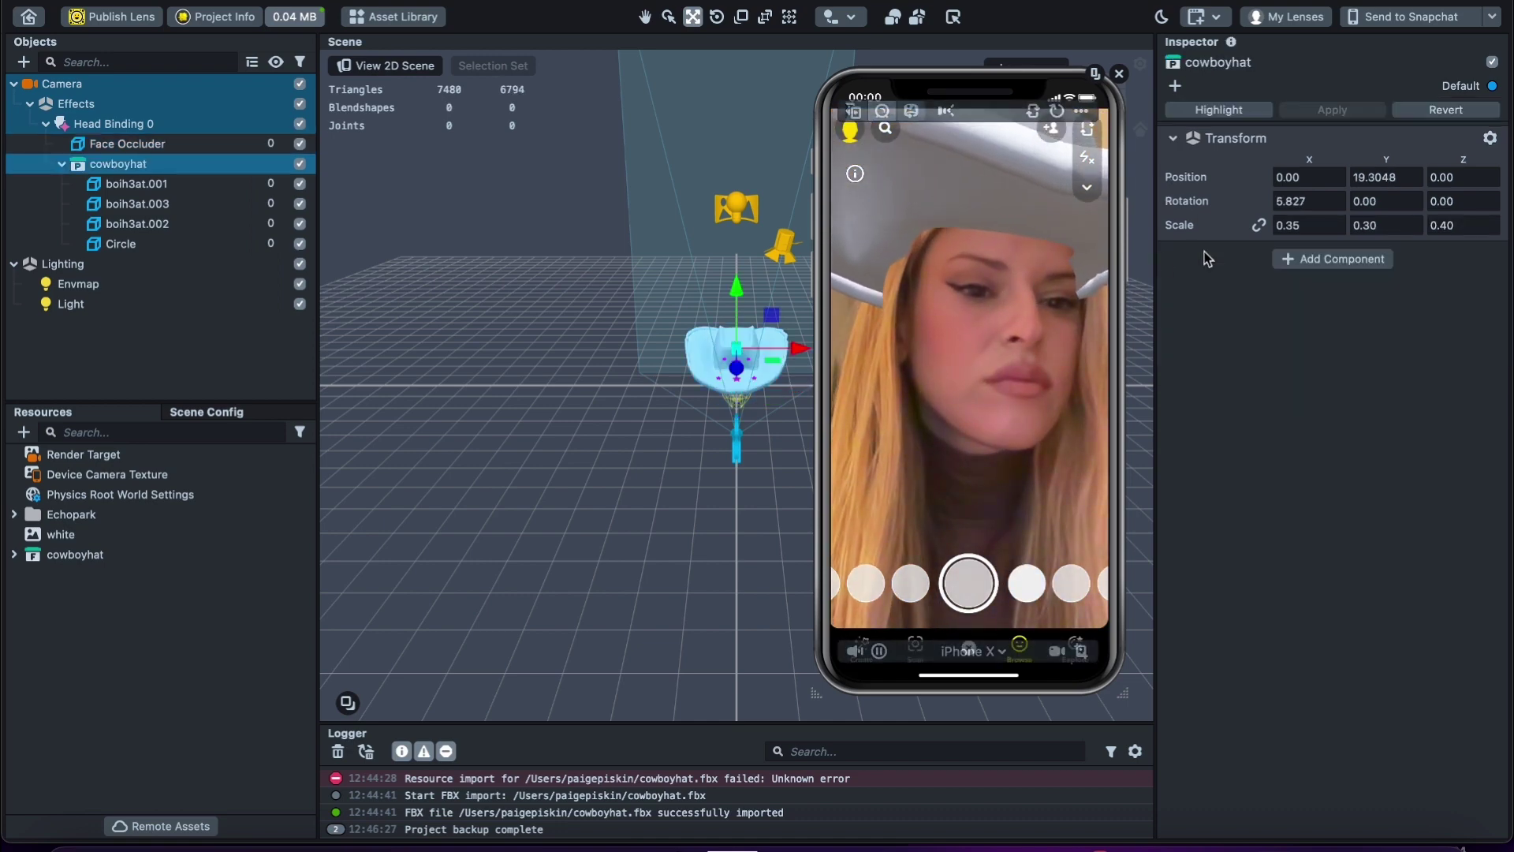
{"action": "left_click", "coordinate": [655, 243]}
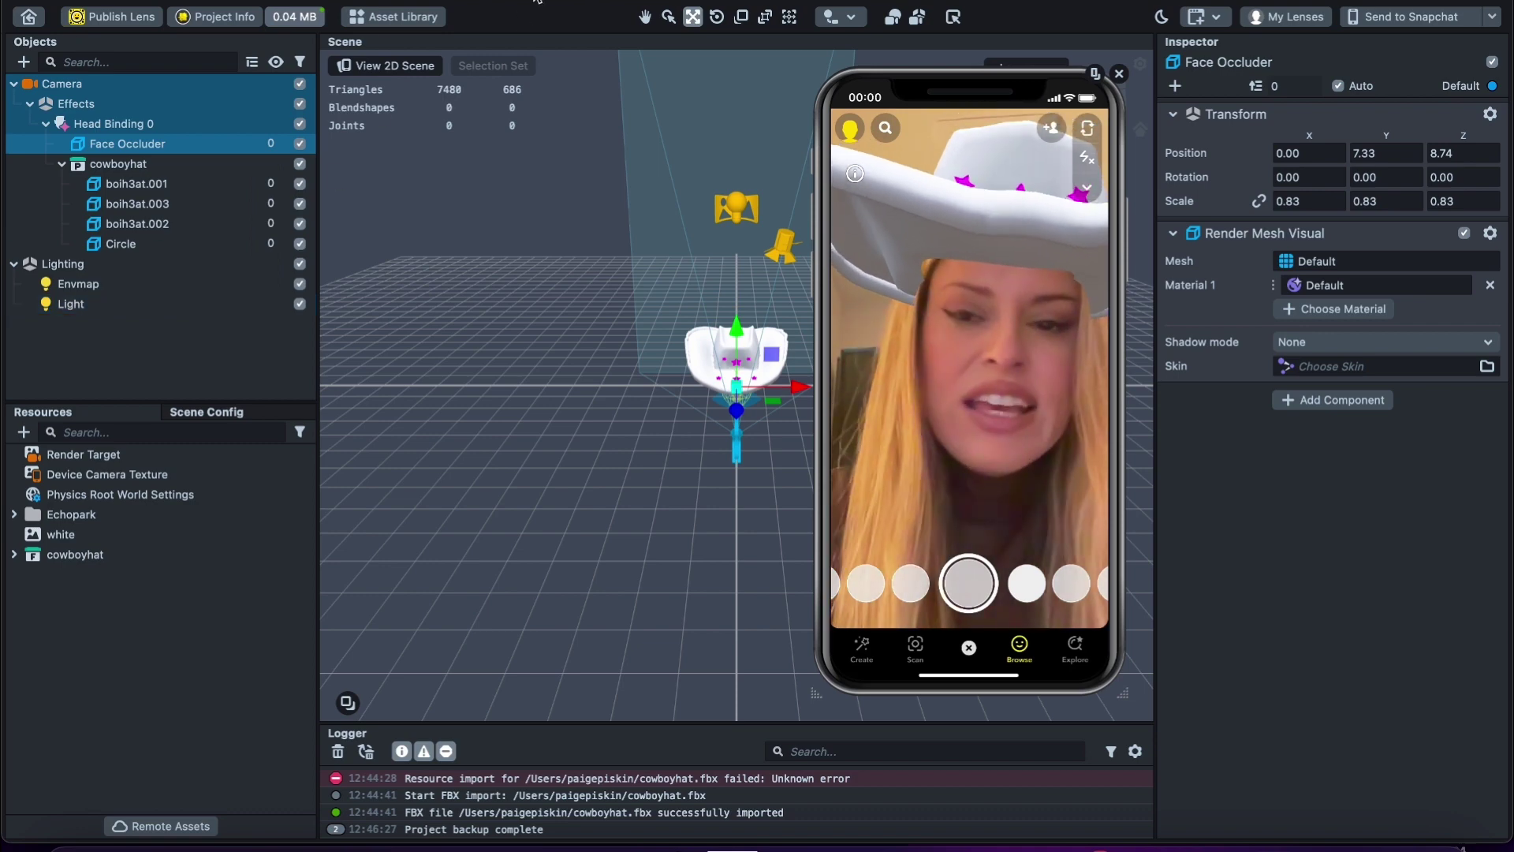
Import Leather Fabric, Mane Fur and Soap Bubble from the Asset Library's Materials category
{"action": "left_click", "coordinate": [411, 17]}
{"action": "left_click_drag", "start_coordinate": [741, 246], "coordinate": [648, 156]}
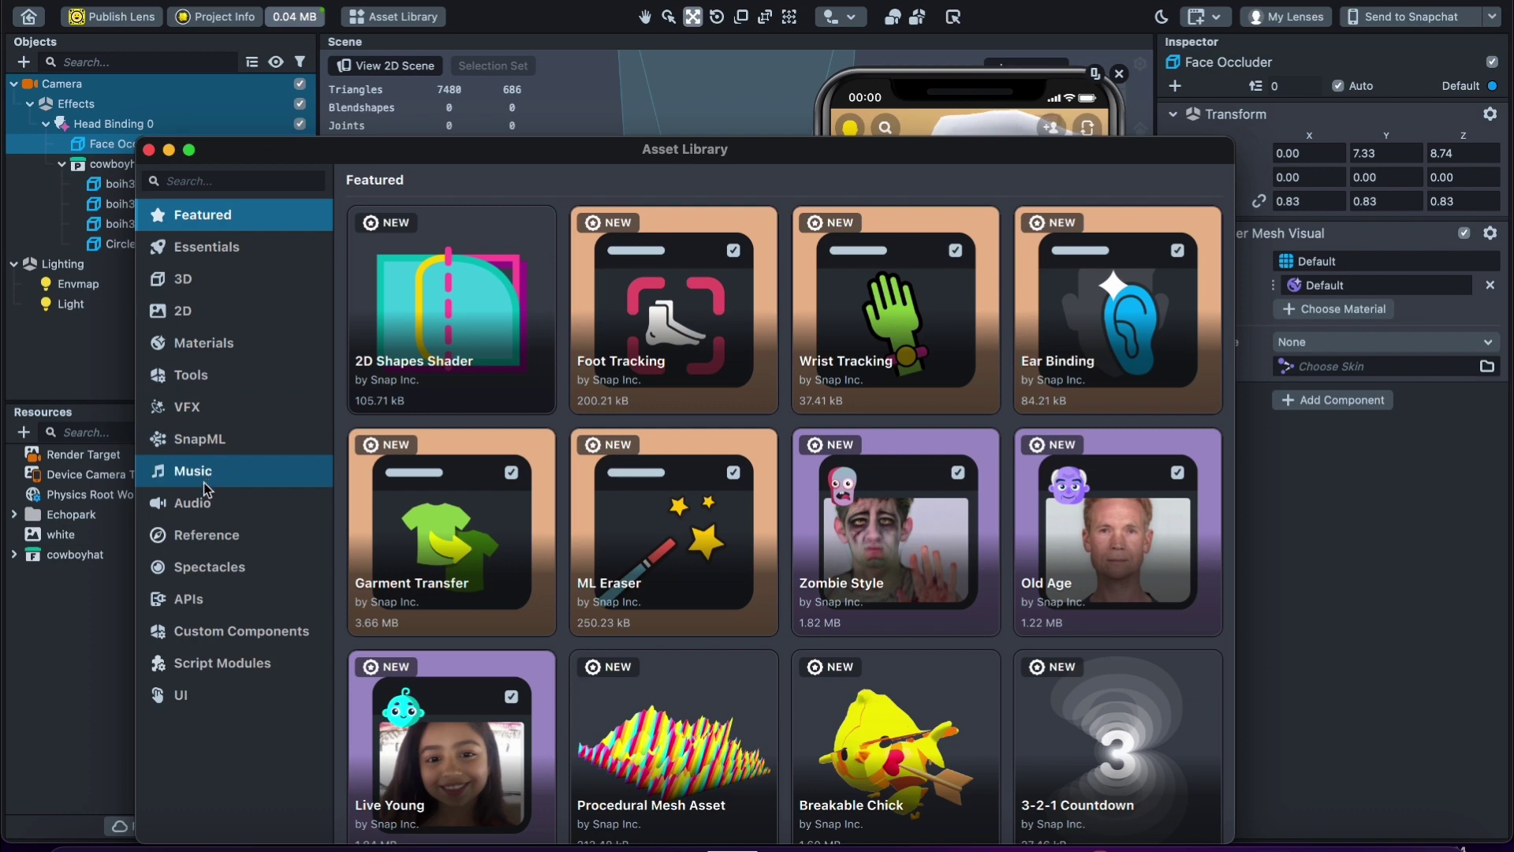
{"action": "left_click", "coordinate": [204, 344]}
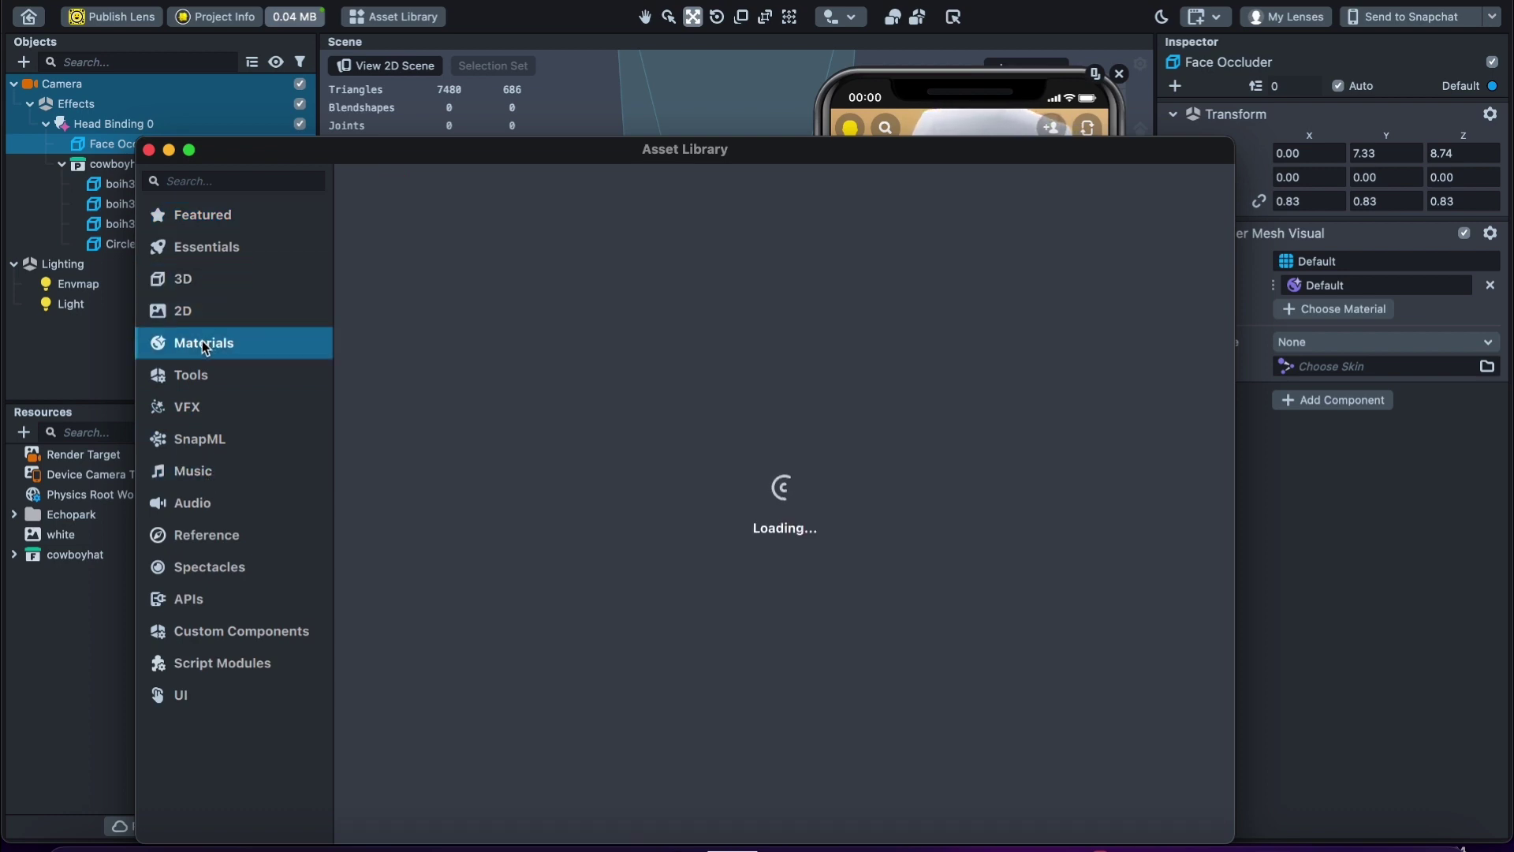
{"action": "scroll", "coordinate": [920, 514], "scroll_direction": "down", "scroll_amount": 2}
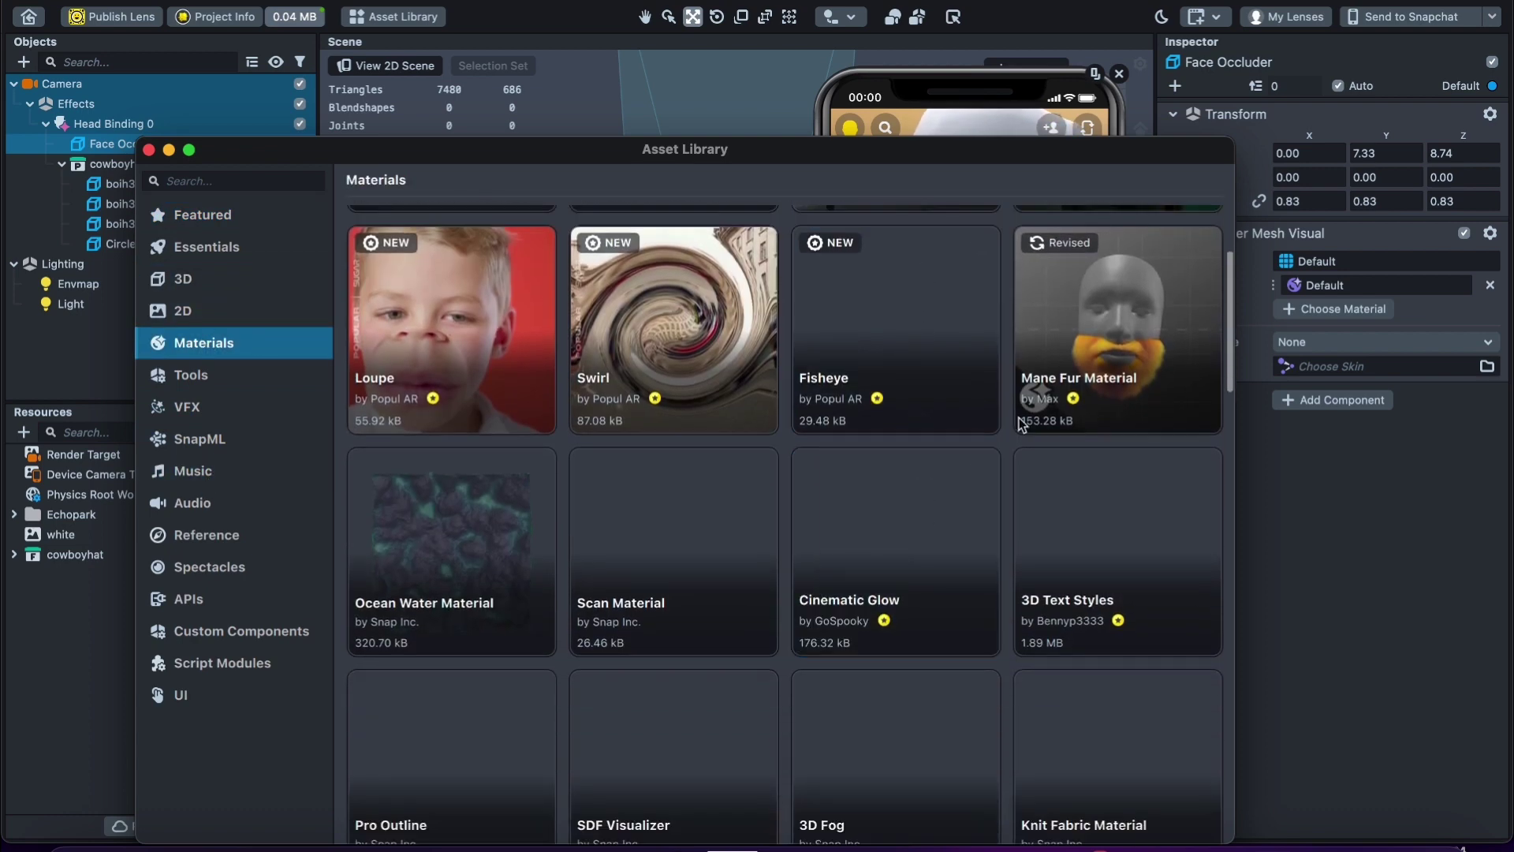
{"action": "scroll", "coordinate": [758, 450], "scroll_direction": "down", "scroll_amount": 6}
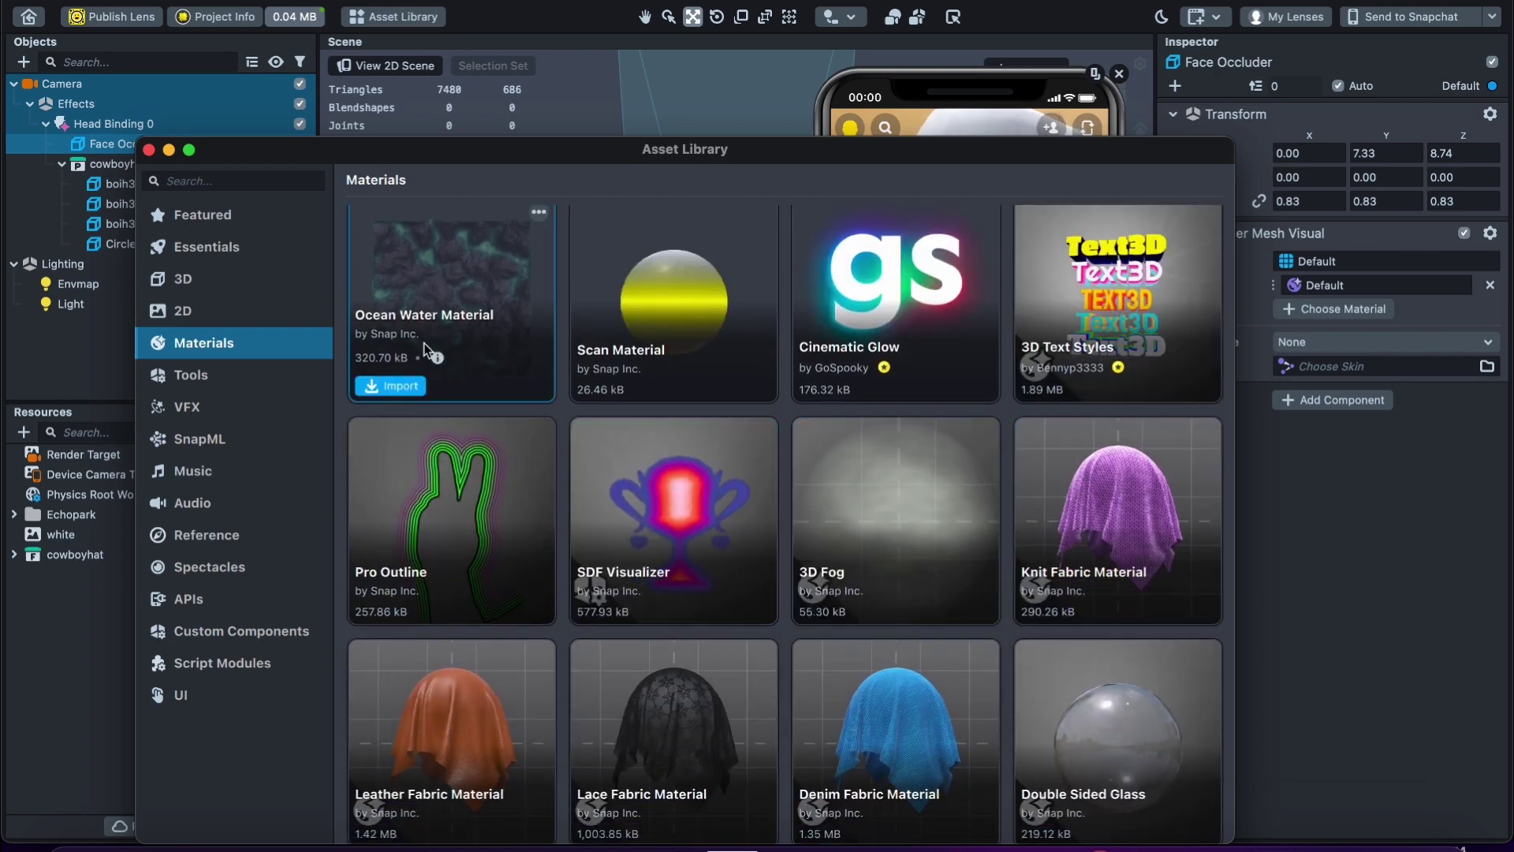
{"action": "scroll", "coordinate": [1043, 550], "scroll_direction": "down", "scroll_amount": 4}
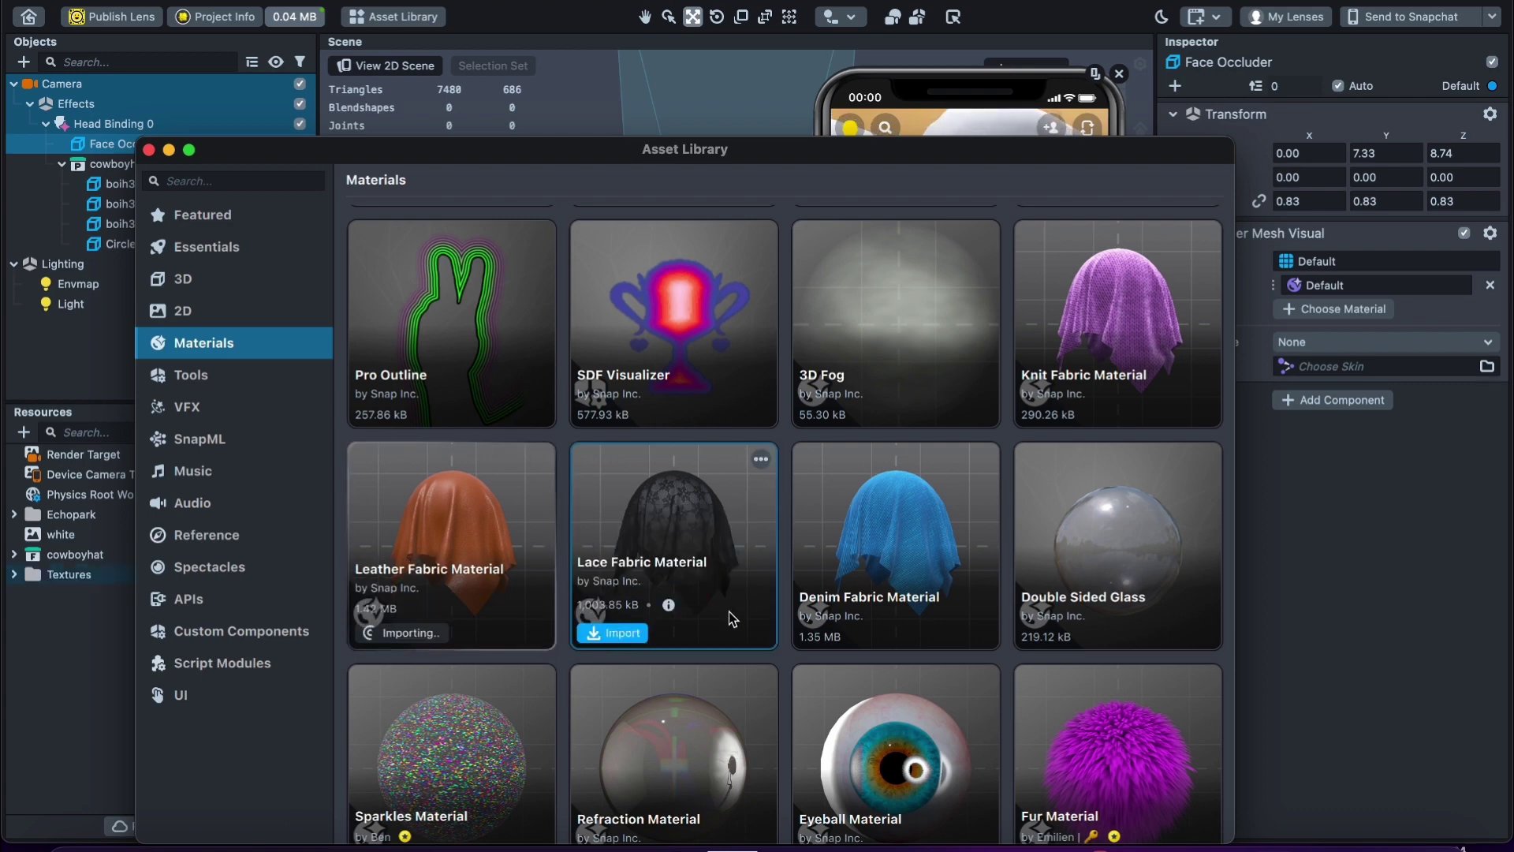
{"action": "scroll", "coordinate": [1001, 483], "scroll_direction": "up", "scroll_amount": 2}
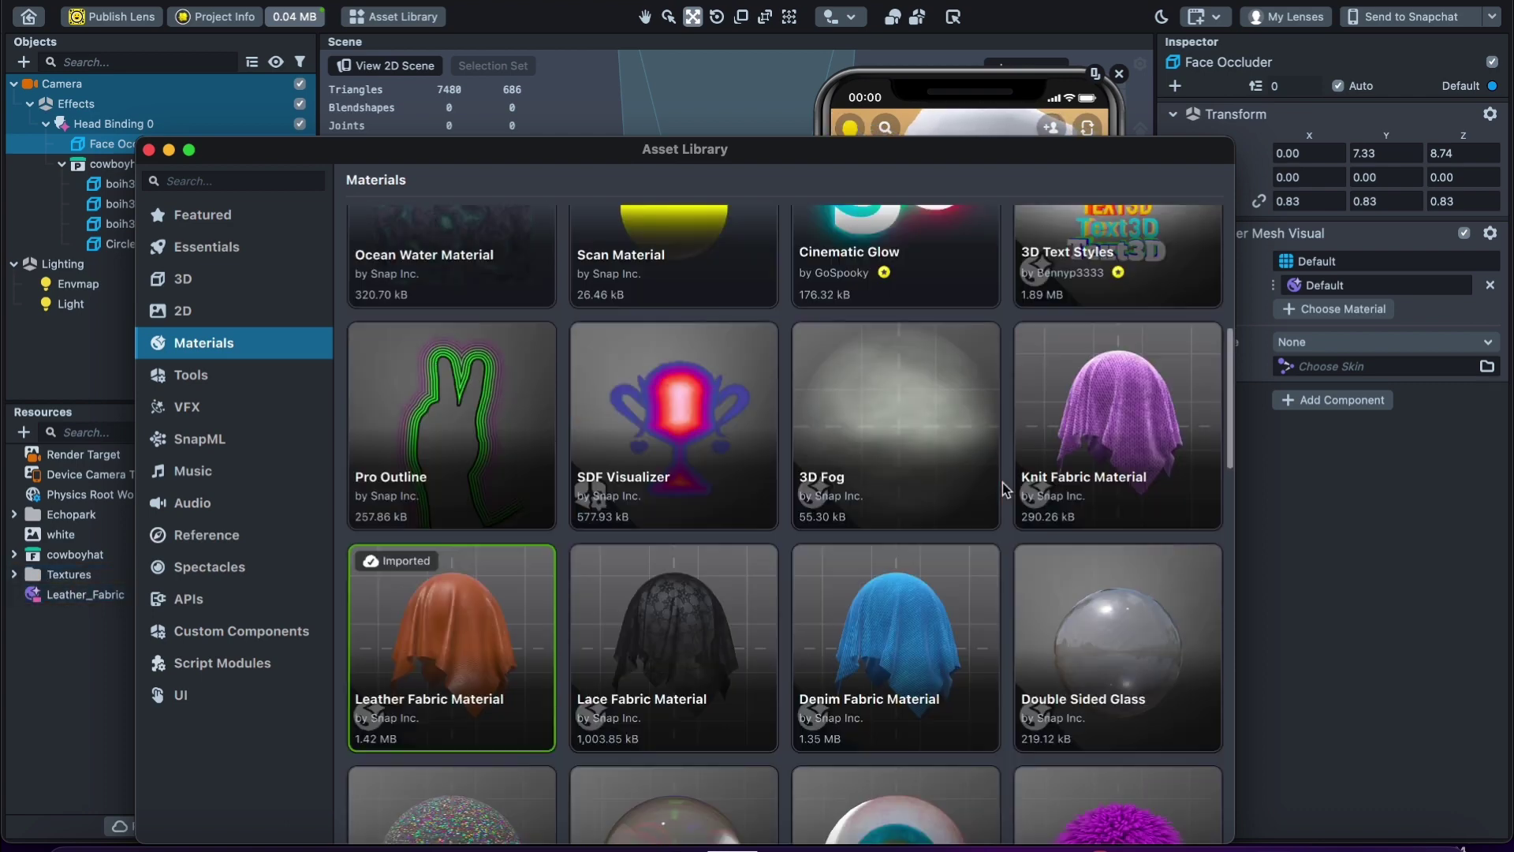
{"action": "scroll", "coordinate": [1002, 483], "scroll_direction": "up", "scroll_amount": 5}
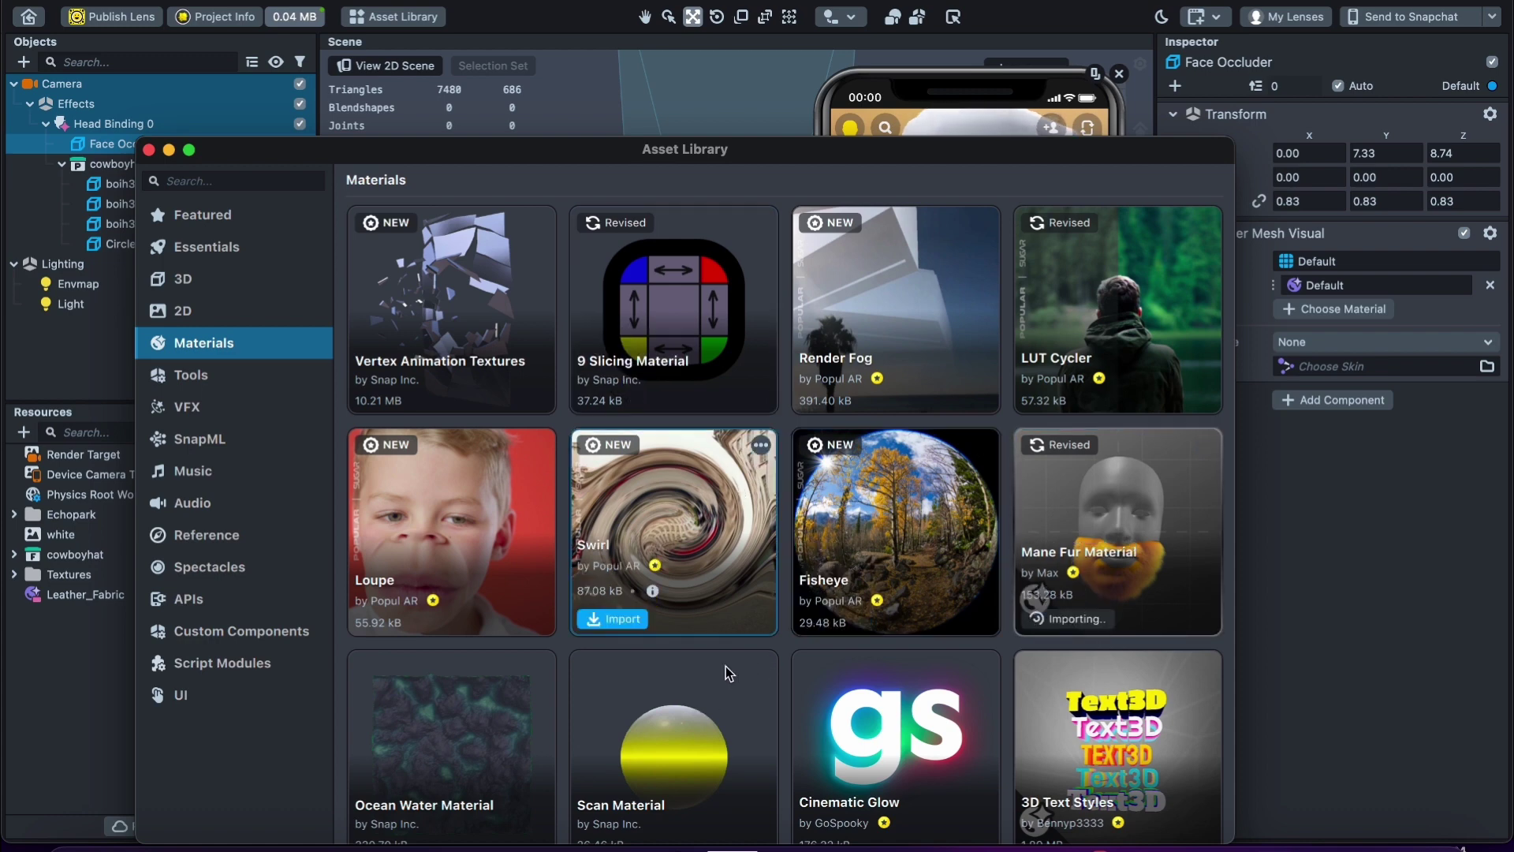
{"action": "scroll", "coordinate": [1000, 607], "scroll_direction": "down", "scroll_amount": 15}
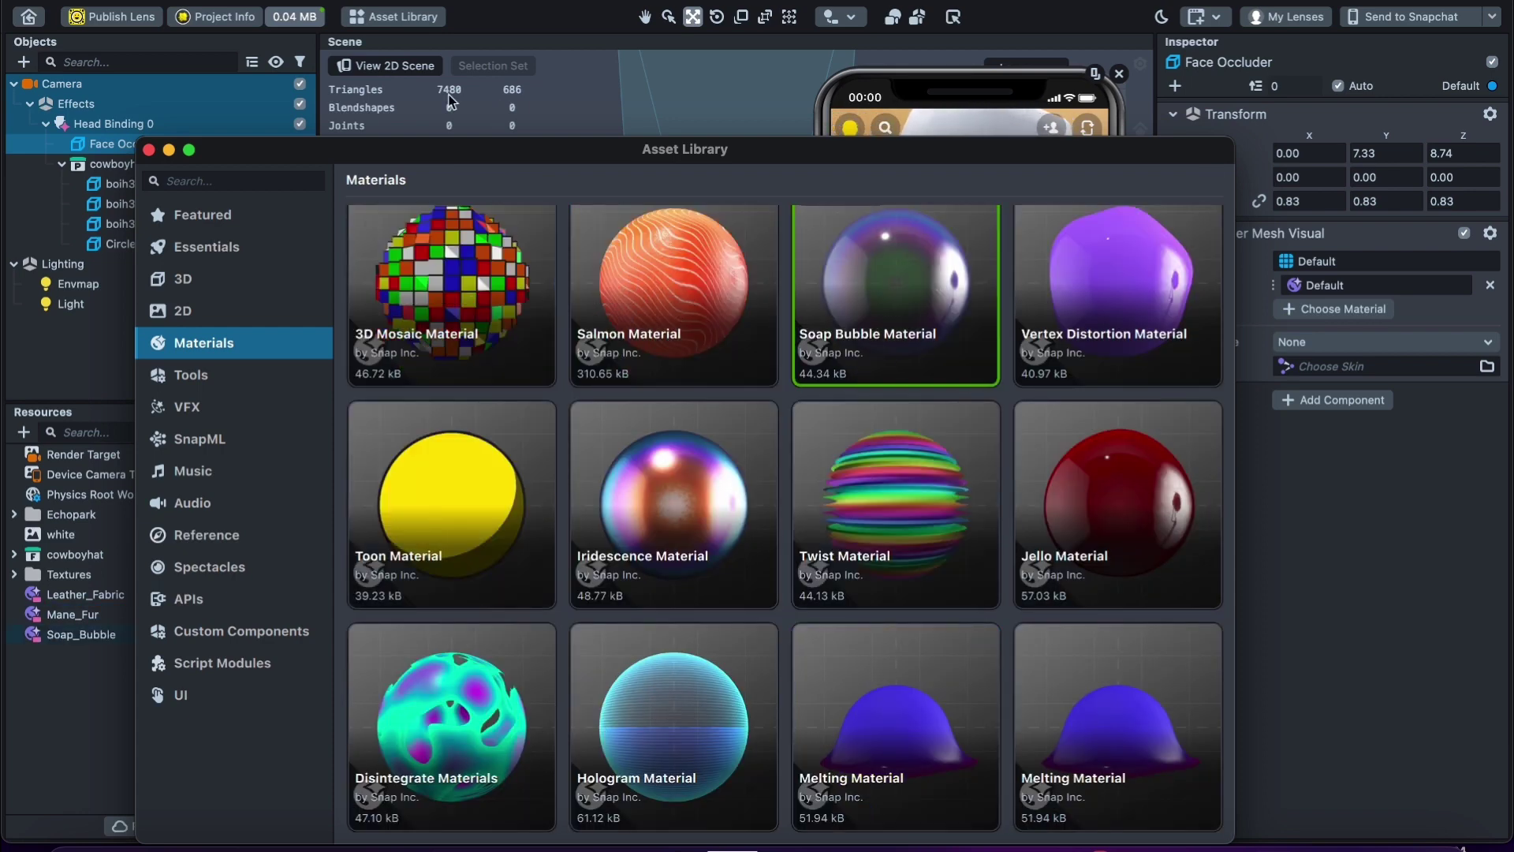
{"action": "left_click", "coordinate": [149, 149]}
{"action": "double_click", "coordinate": [161, 203]}
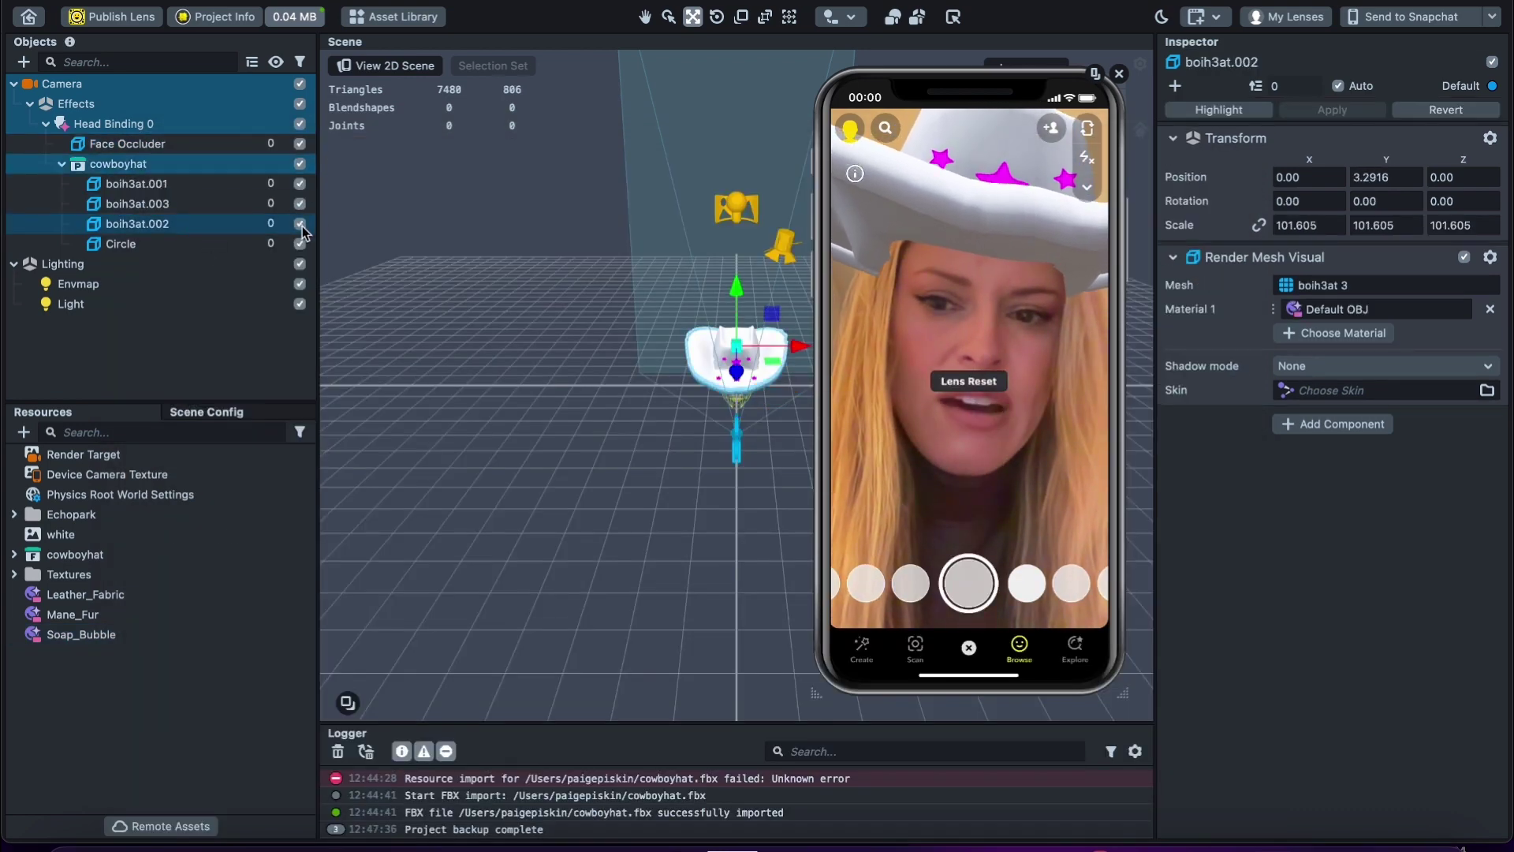
Select the hat's Circle part, then import Car Paint Material from the Asset Library
{"action": "left_click", "coordinate": [236, 244]}
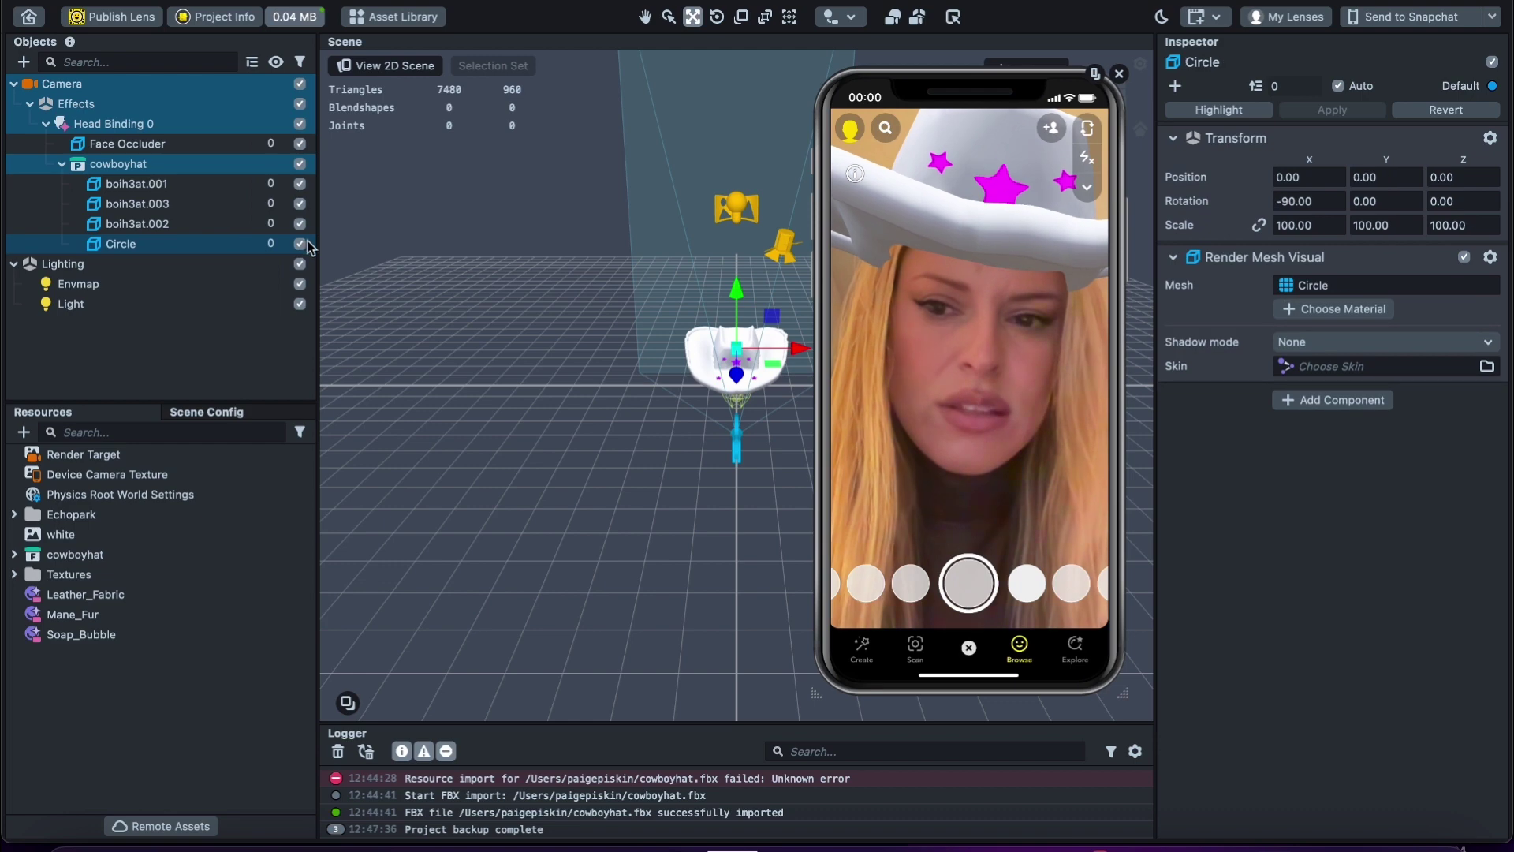
{"action": "left_click", "coordinate": [231, 249]}
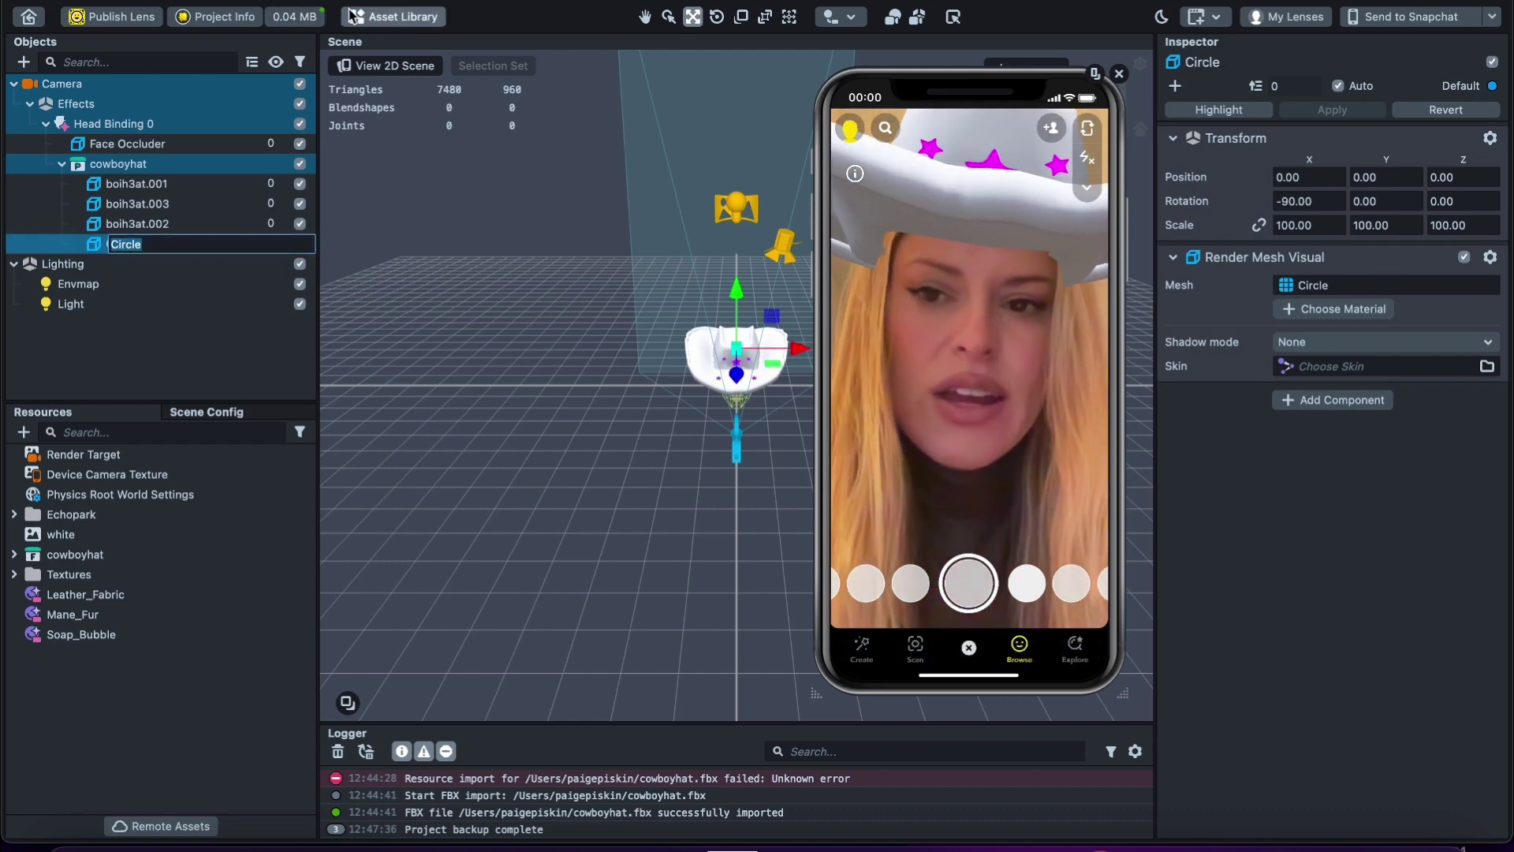
{"action": "left_click", "coordinate": [394, 17]}
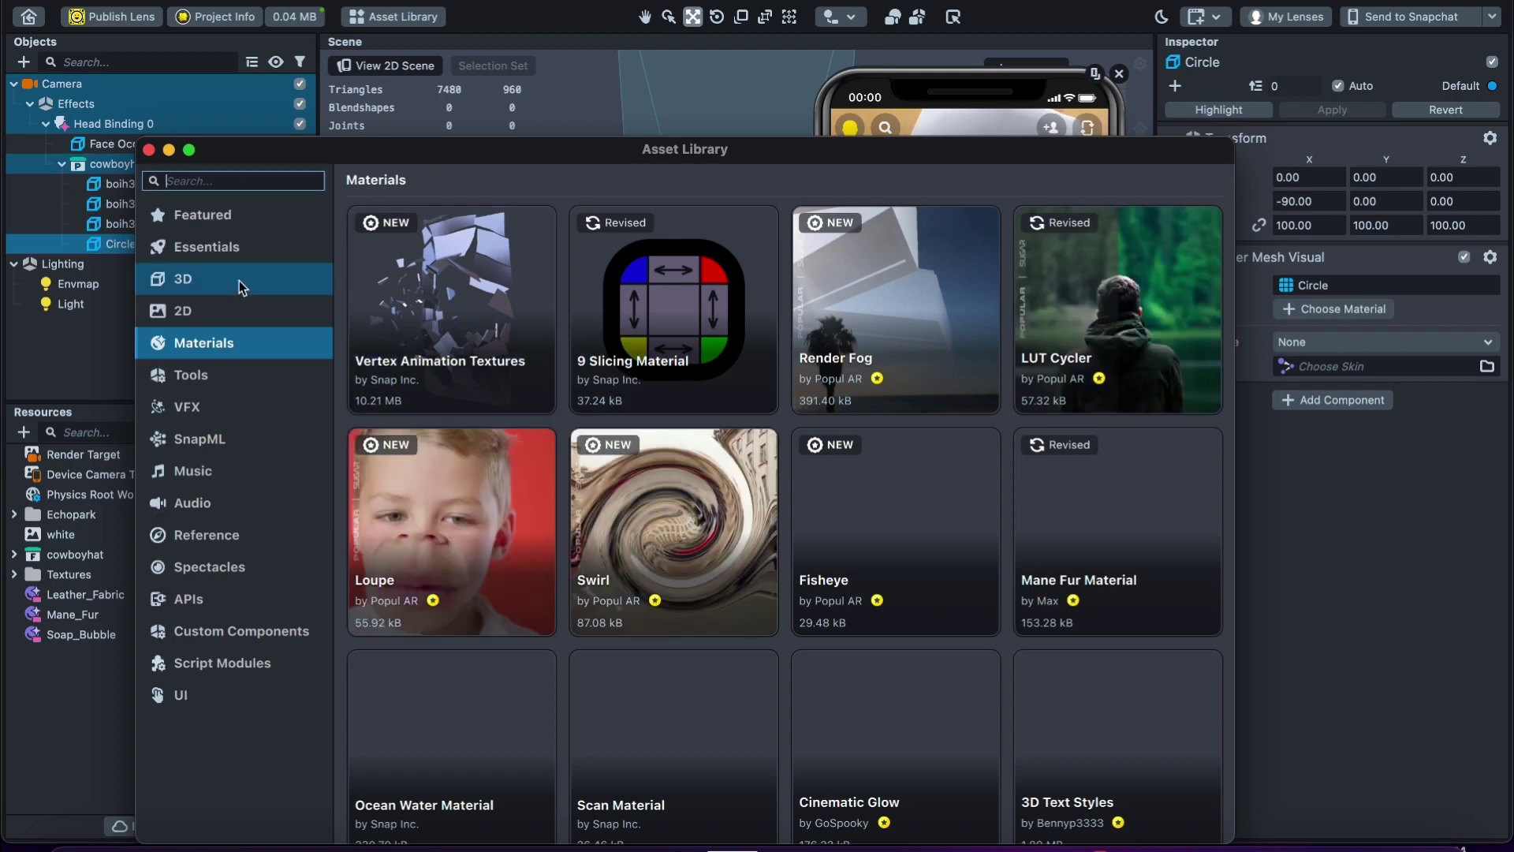
{"action": "scroll", "coordinate": [718, 582], "scroll_direction": "down", "scroll_amount": 10}
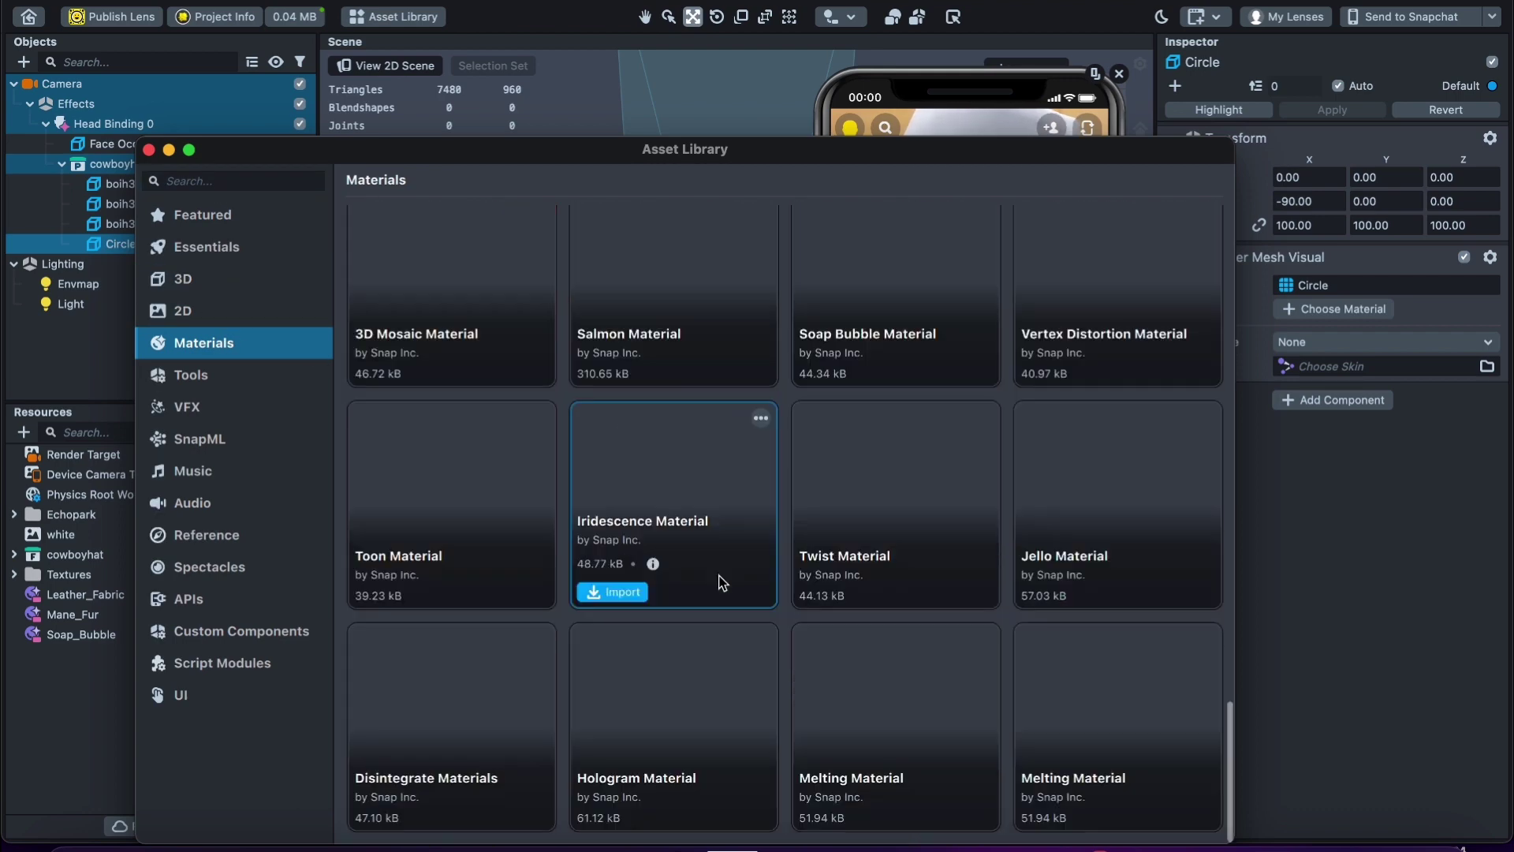
{"action": "scroll", "coordinate": [721, 584], "scroll_direction": "up", "scroll_amount": 3}
{"action": "scroll", "coordinate": [722, 584], "scroll_direction": "down", "scroll_amount": 1}
{"action": "scroll", "coordinate": [722, 584], "scroll_direction": "down", "scroll_amount": 5}
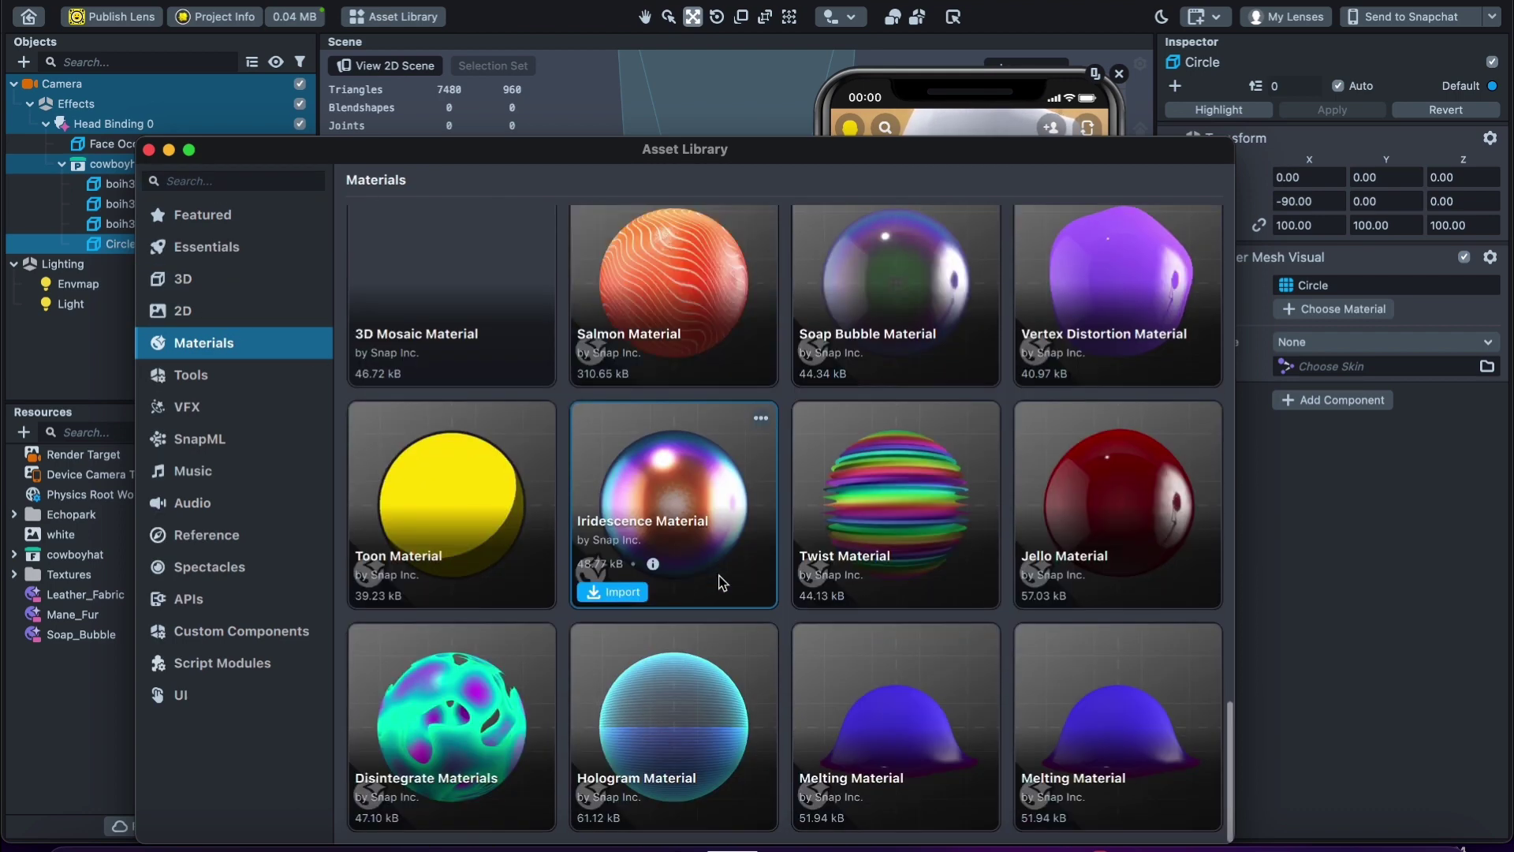
{"action": "scroll", "coordinate": [721, 584], "scroll_direction": "up", "scroll_amount": 5}
{"action": "scroll", "coordinate": [719, 583], "scroll_direction": "up", "scroll_amount": 4}
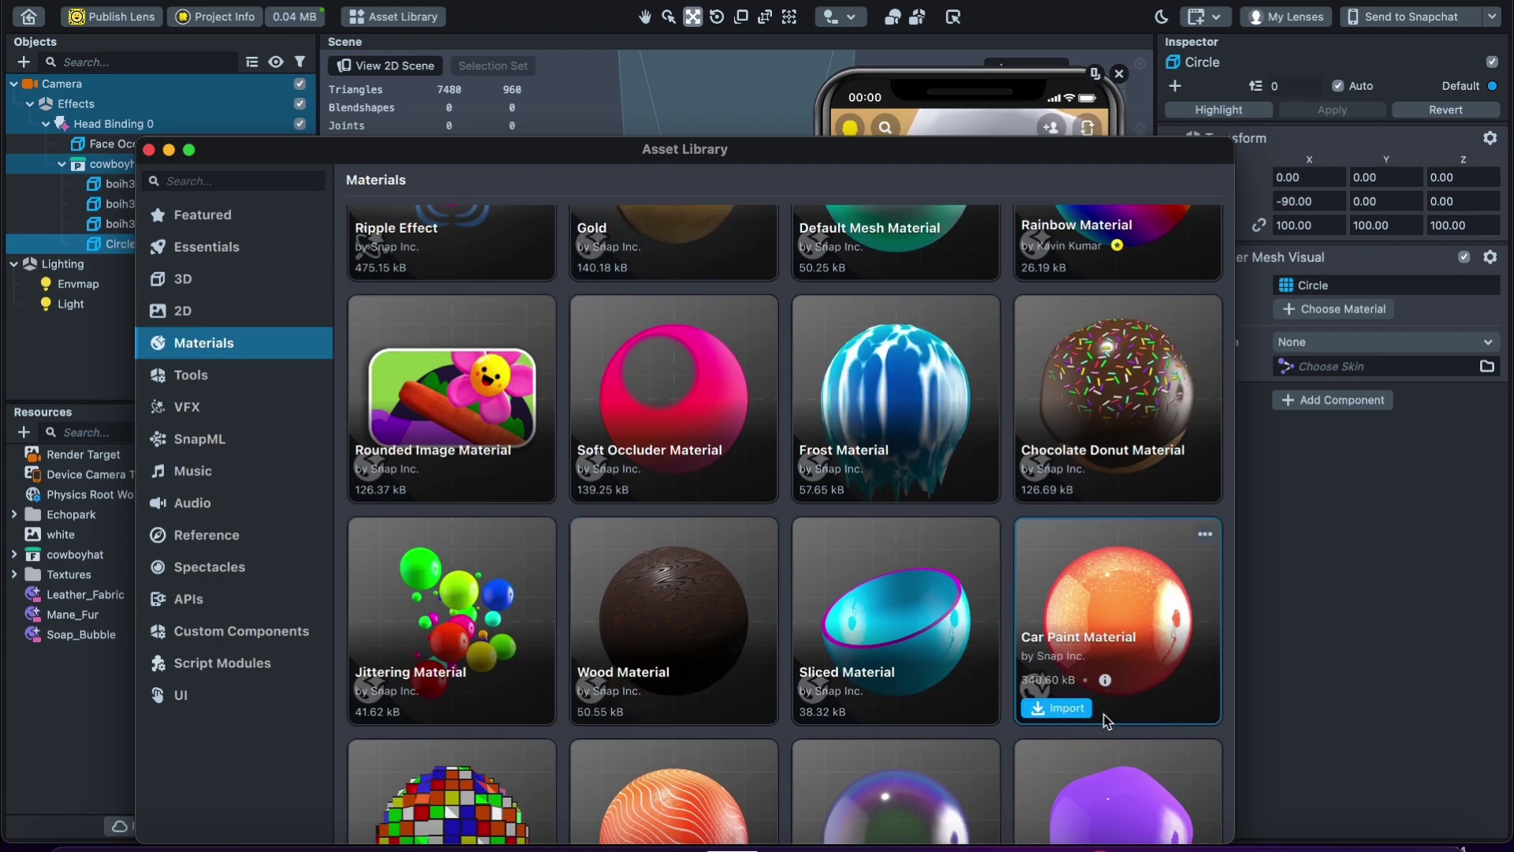
{"action": "left_click", "coordinate": [170, 152]}
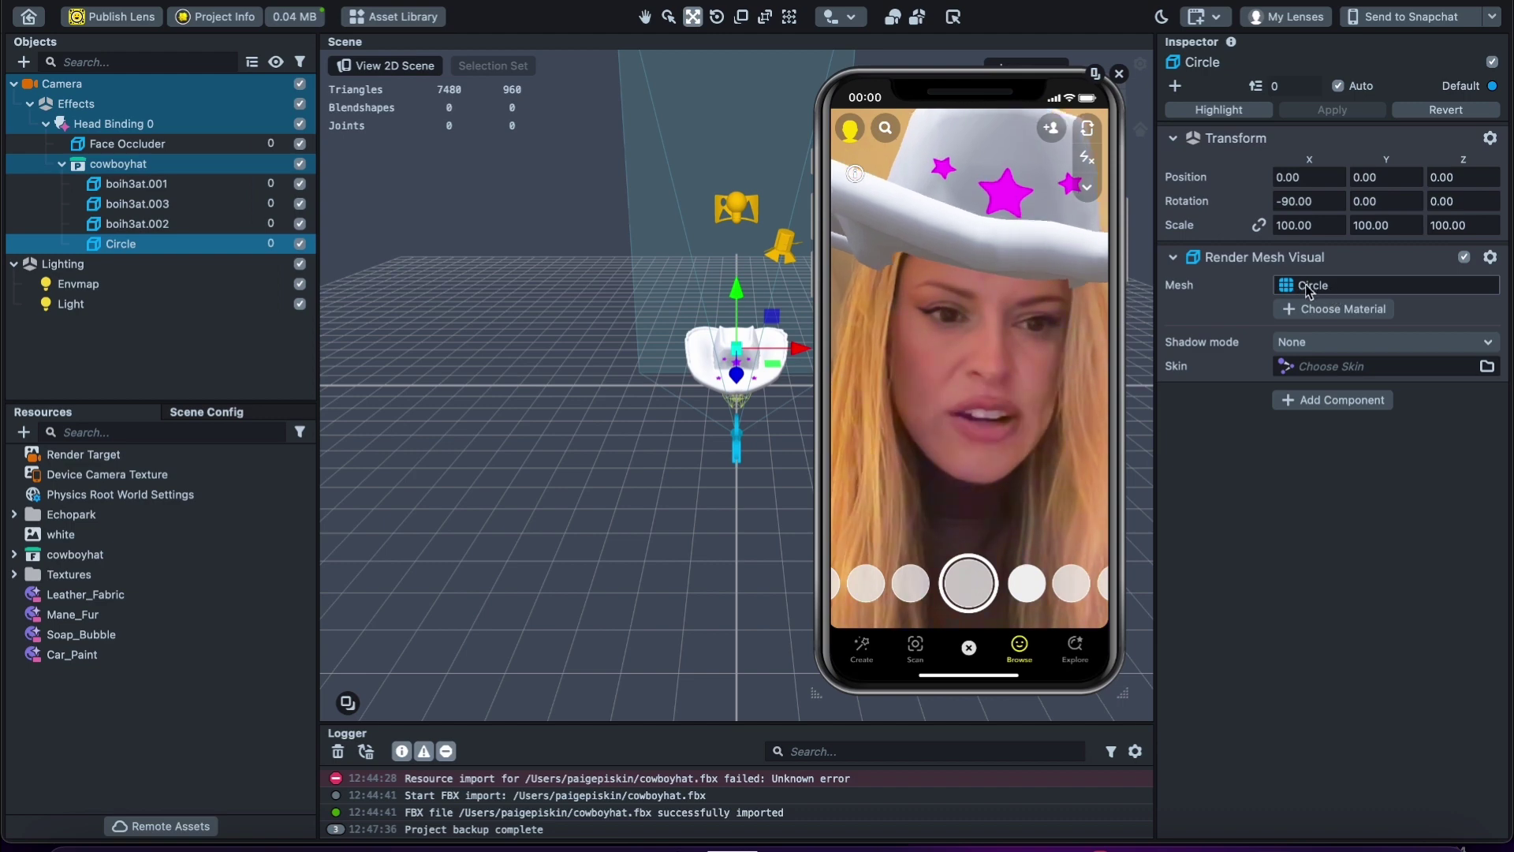
Apply Car_Paint to the Circle stars, then replace it with Soap_Bubble
{"action": "left_click", "coordinate": [1331, 312]}
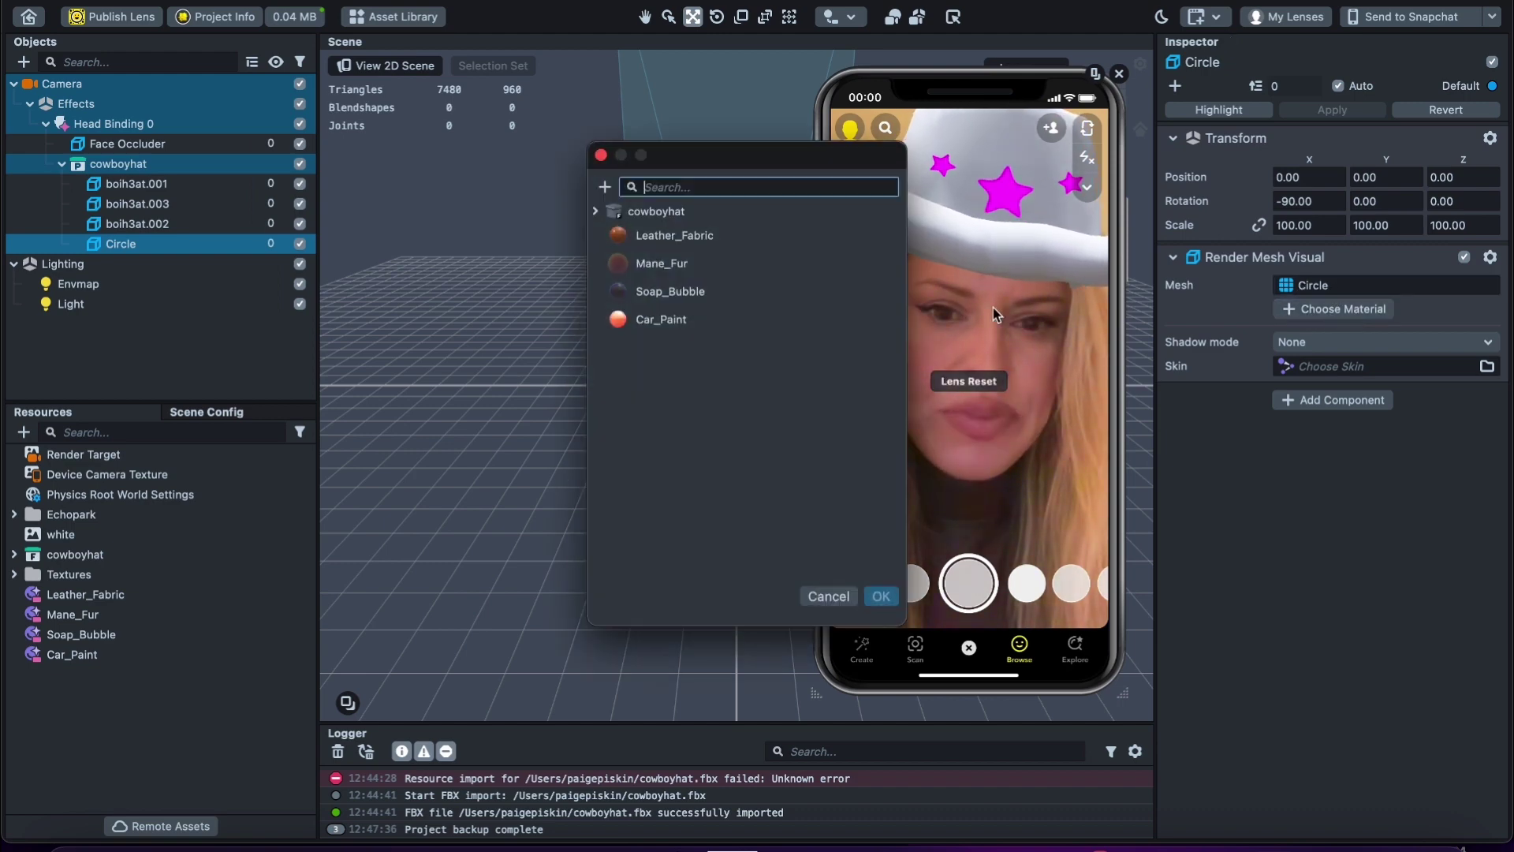
{"action": "double_click", "coordinate": [665, 319]}
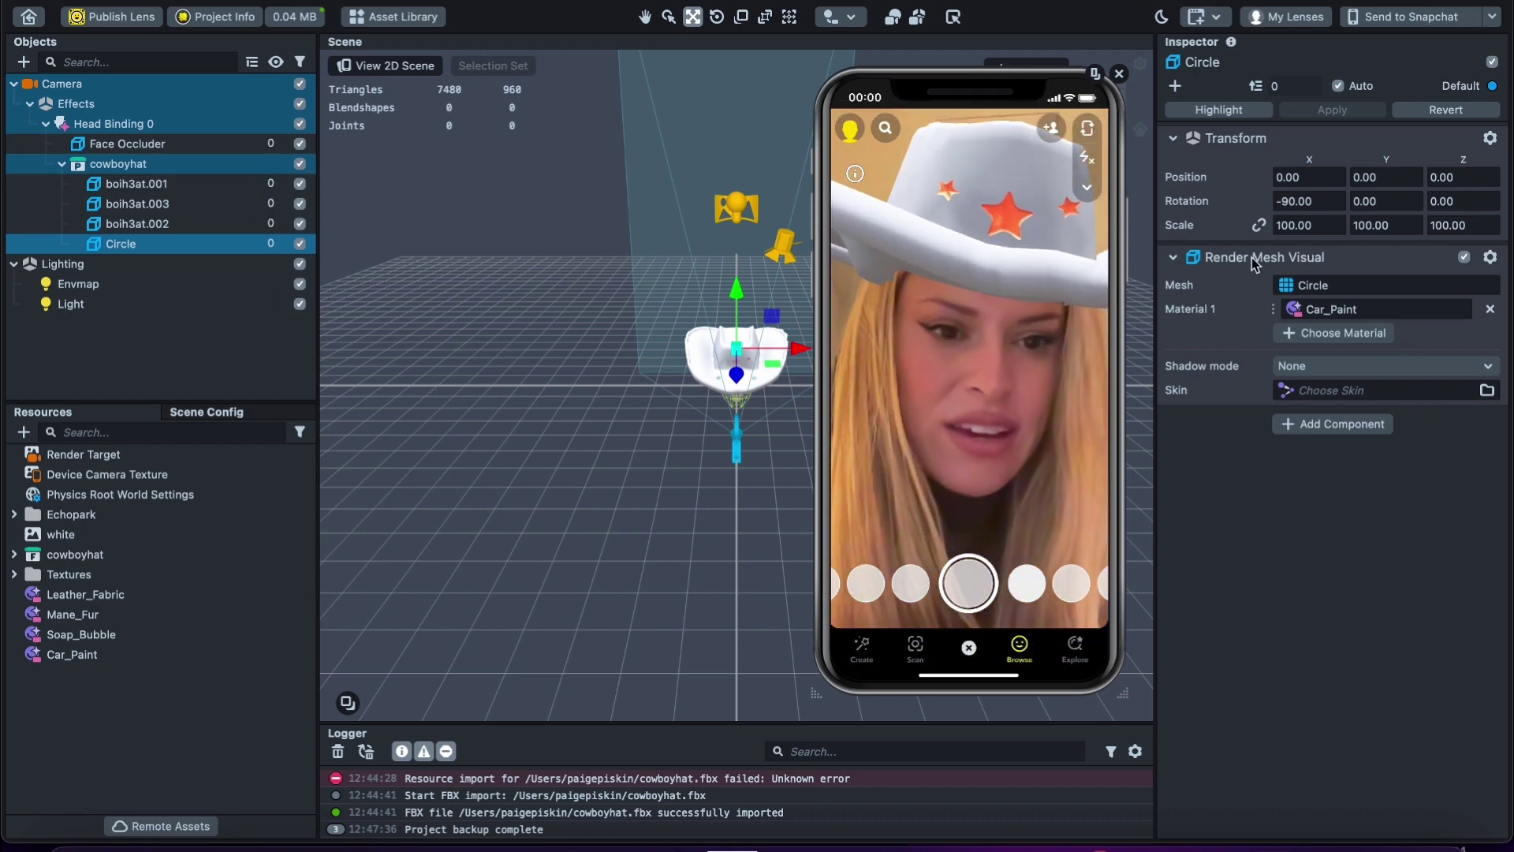
{"action": "left_click", "coordinate": [1306, 308]}
{"action": "double_click", "coordinate": [631, 290]}
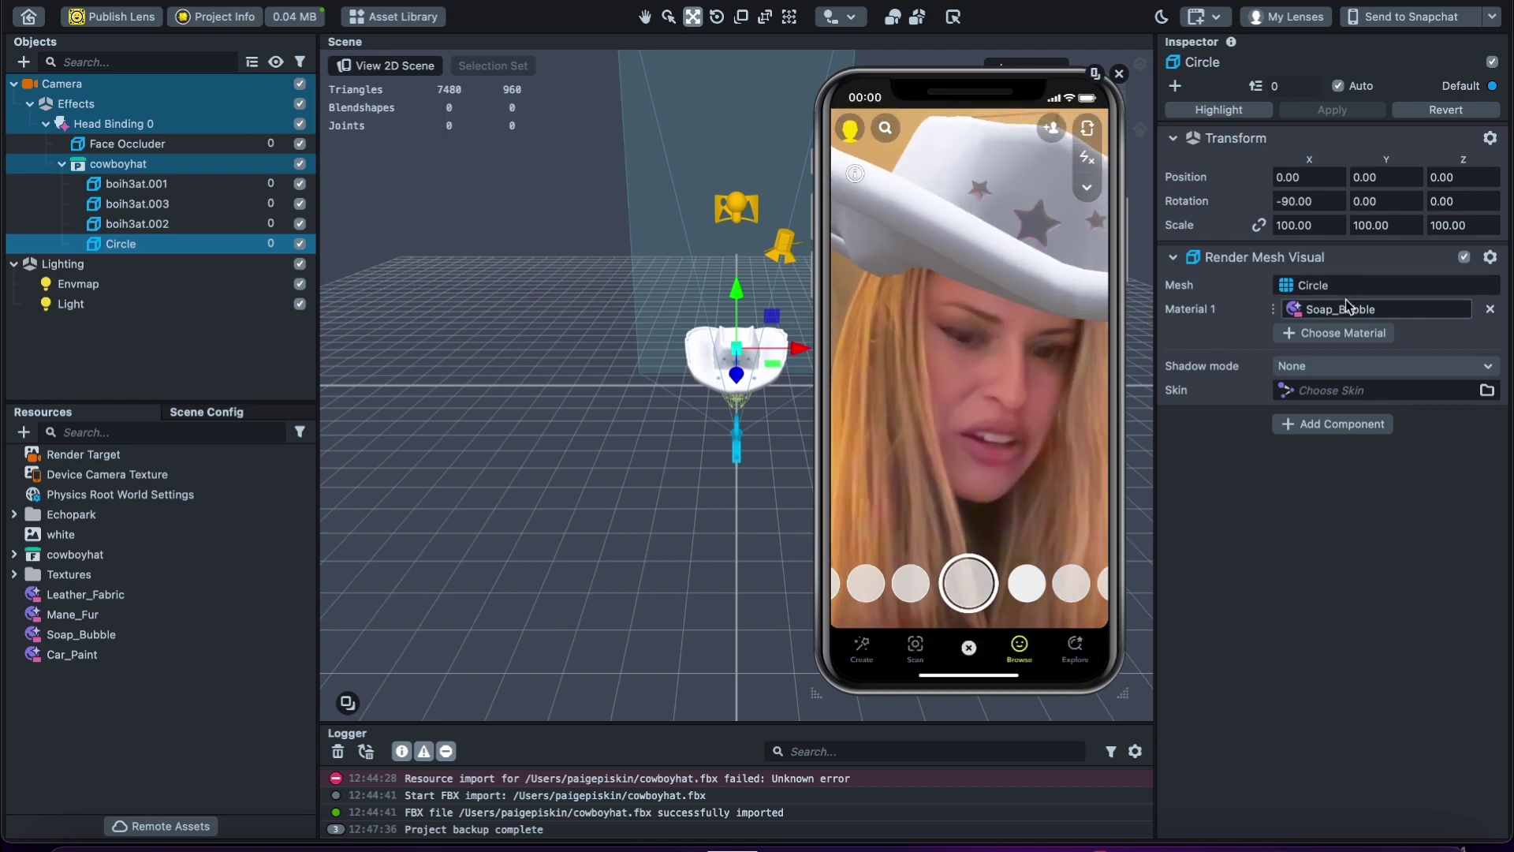
{"action": "left_click", "coordinate": [192, 223]}
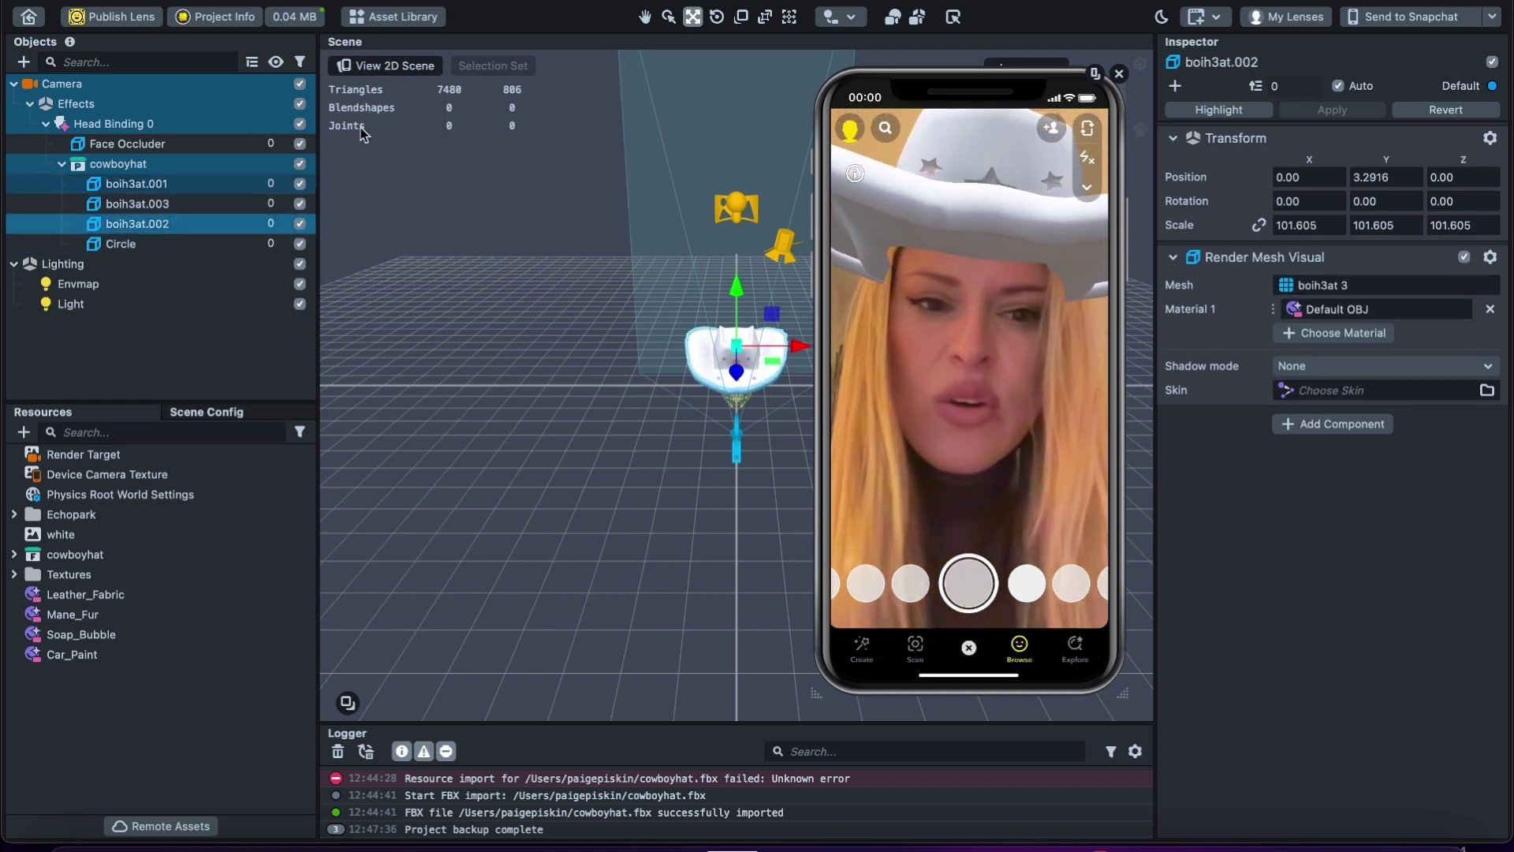
Try Mane_Fur and then Leather_Fabric on boih3at.002, and undo both assignments
{"action": "left_click", "coordinate": [1314, 311]}
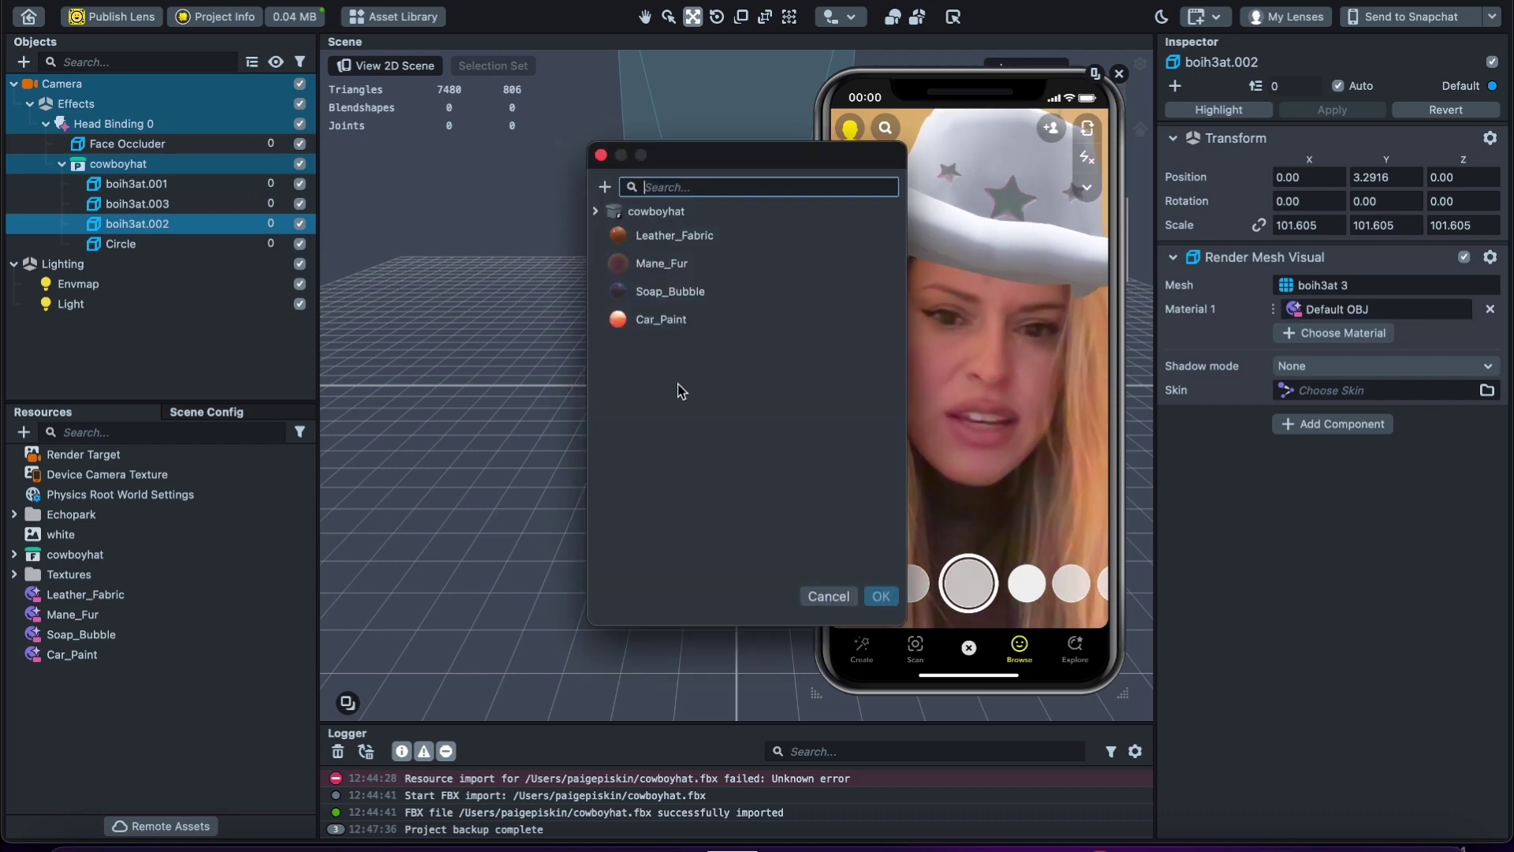
{"action": "double_click", "coordinate": [674, 260]}
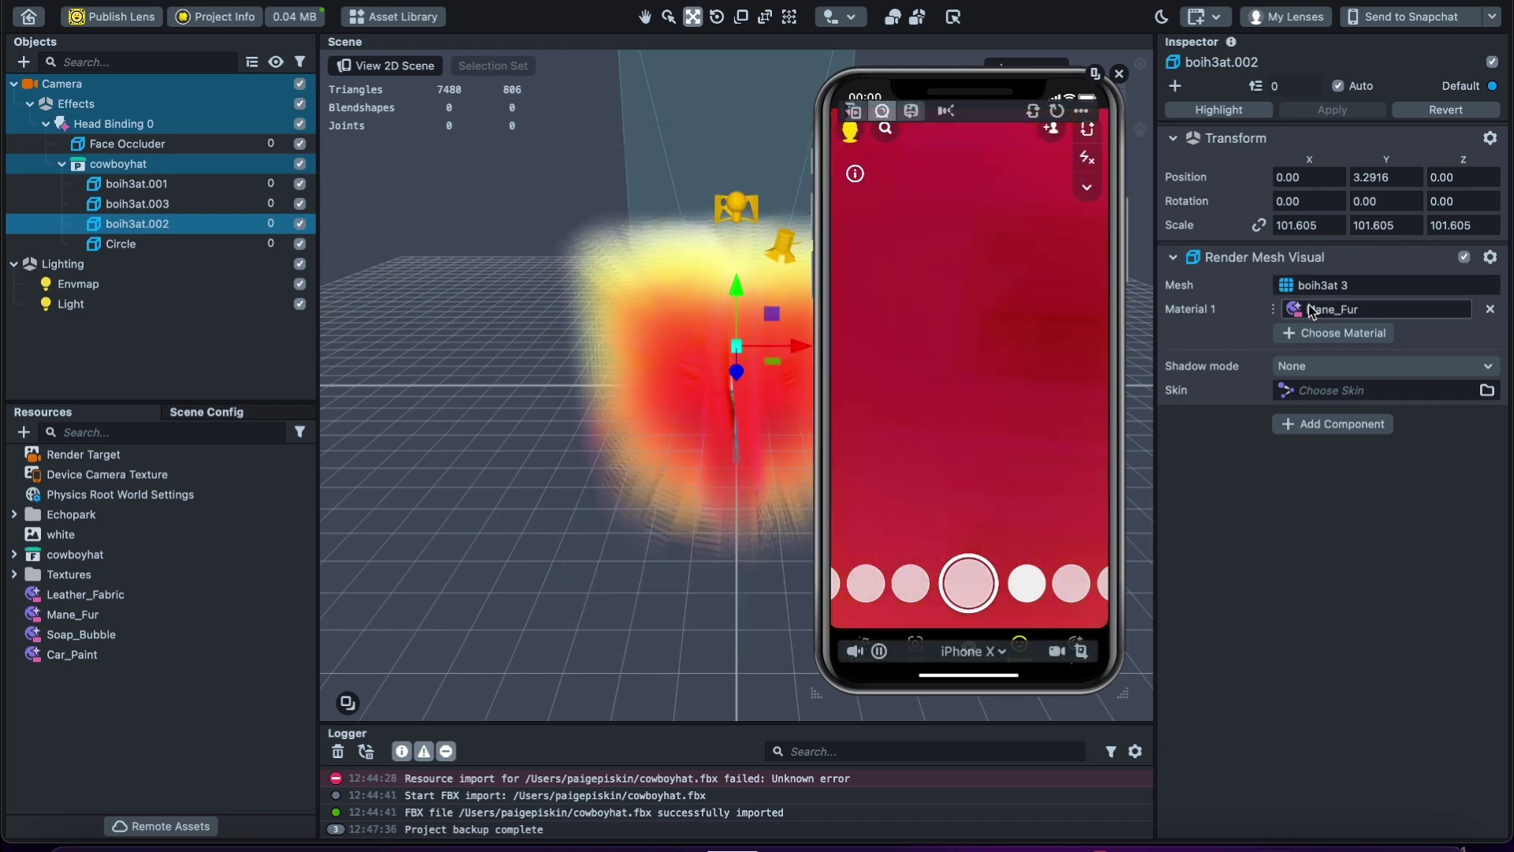
{"action": "left_click", "coordinate": [1312, 311]}
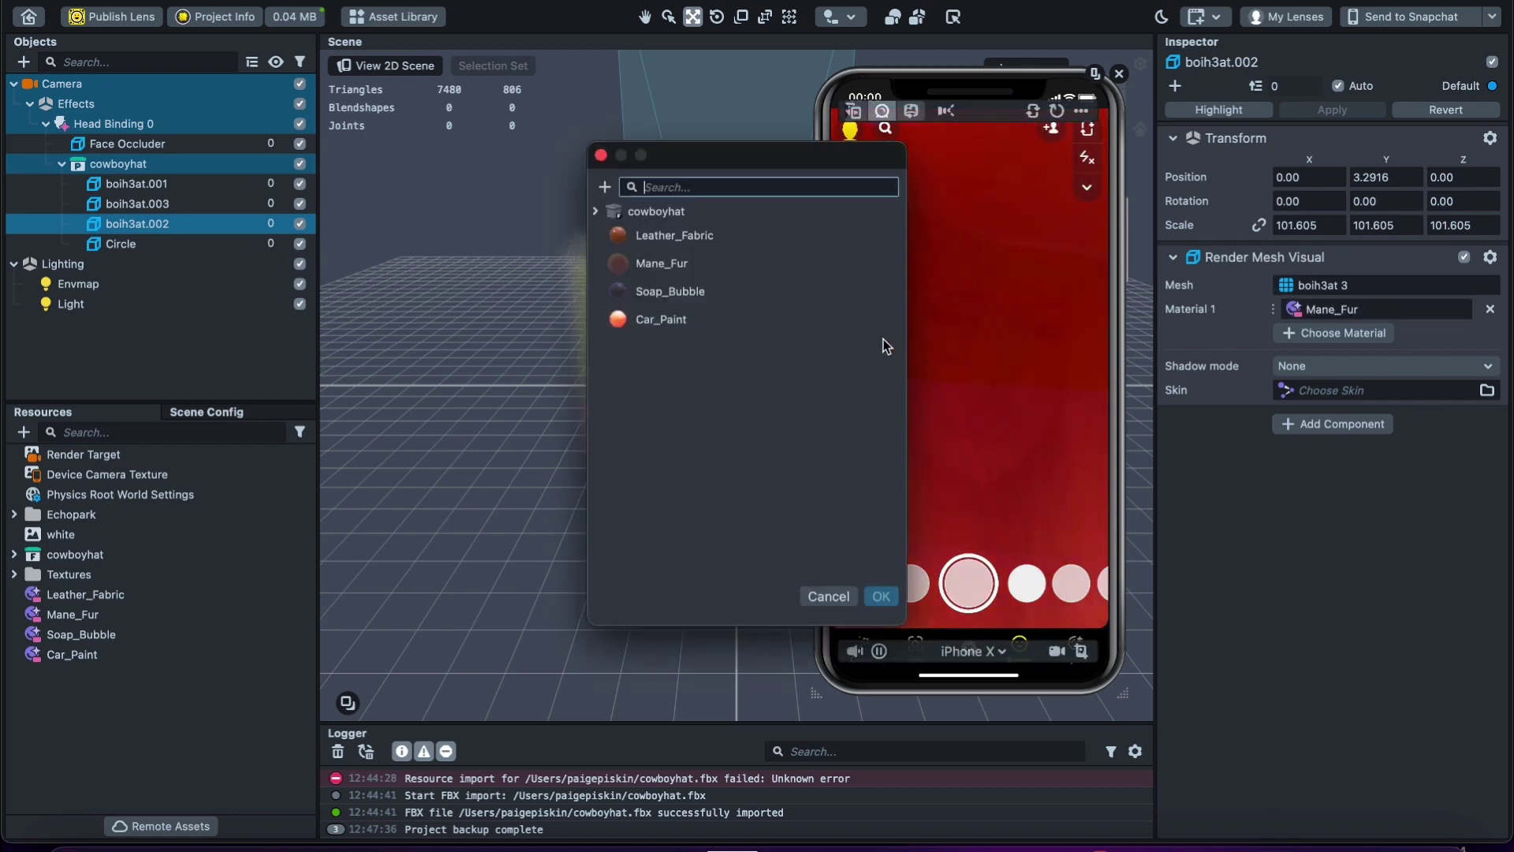
{"action": "double_click", "coordinate": [672, 236]}
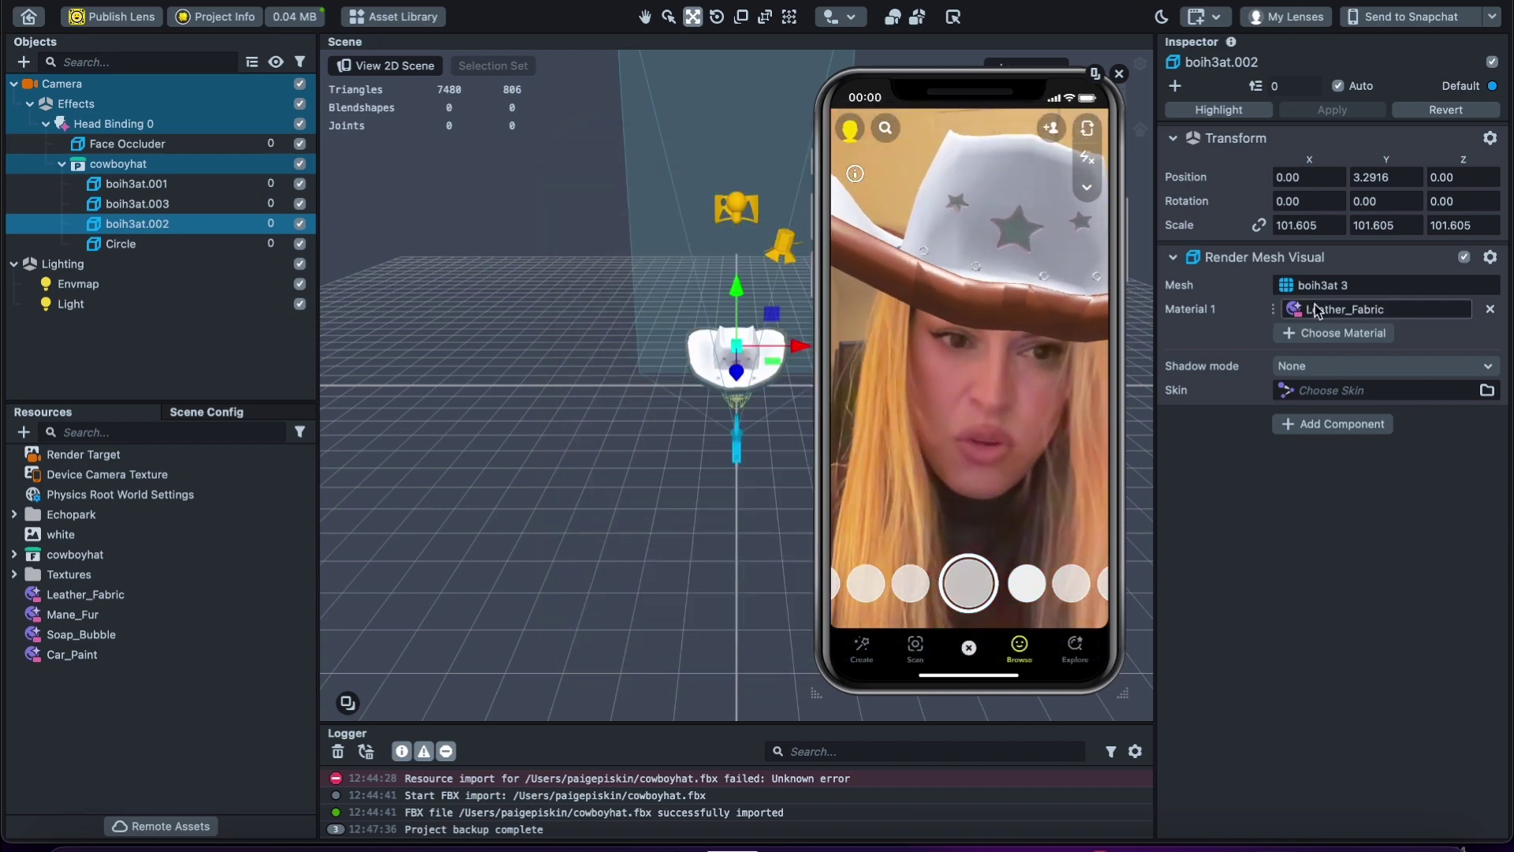
{"action": "key", "text": "super+z"}
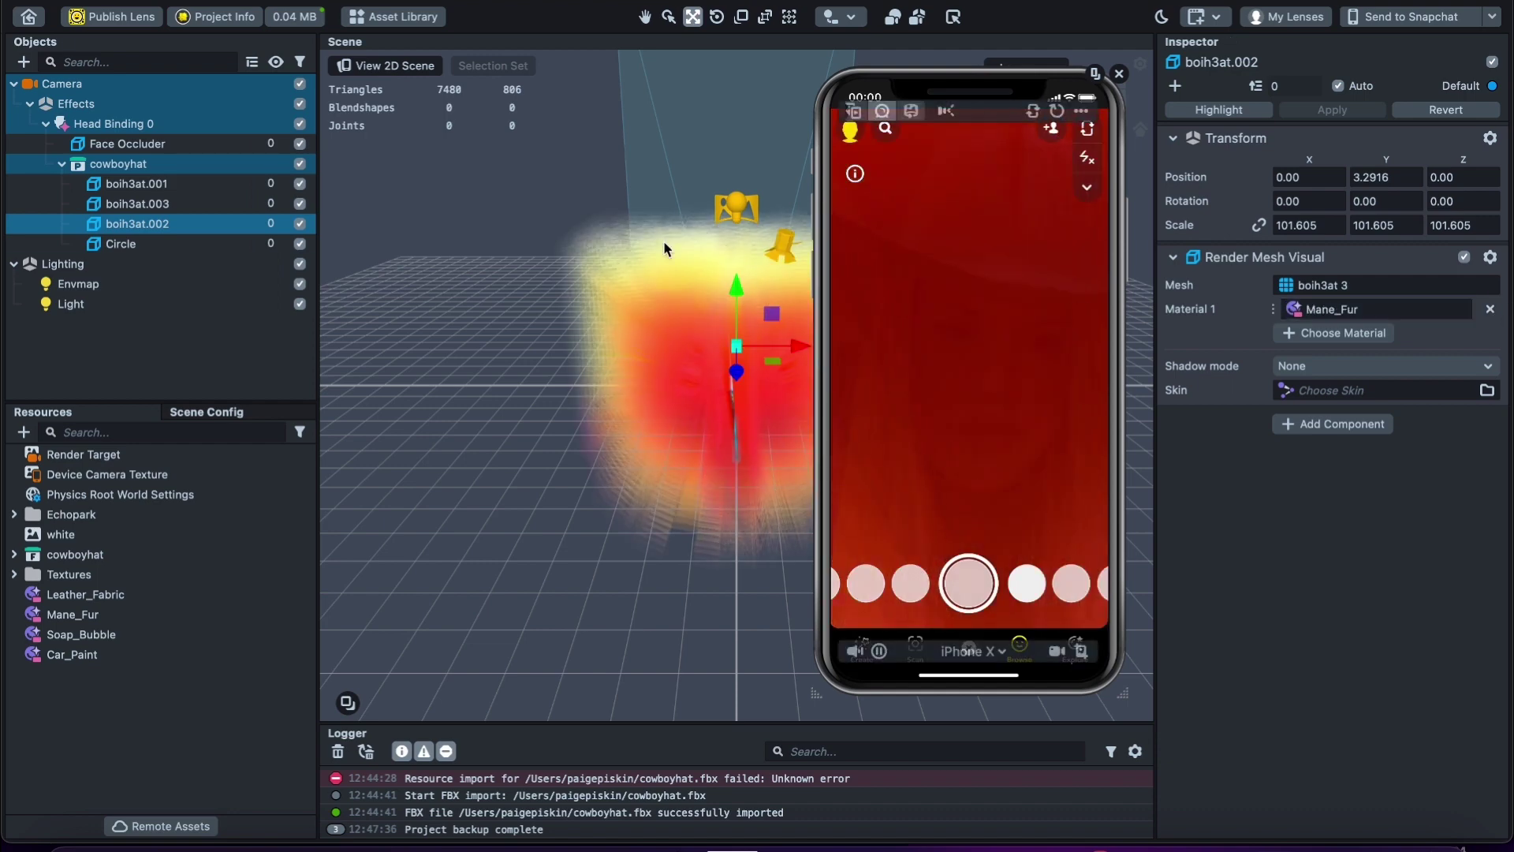
{"action": "key", "text": "super+z"}
Select the crown piece boih3at.001, keep it enabled, and set Material 1 to Leather_Fabric
{"action": "left_click", "coordinate": [136, 183]}
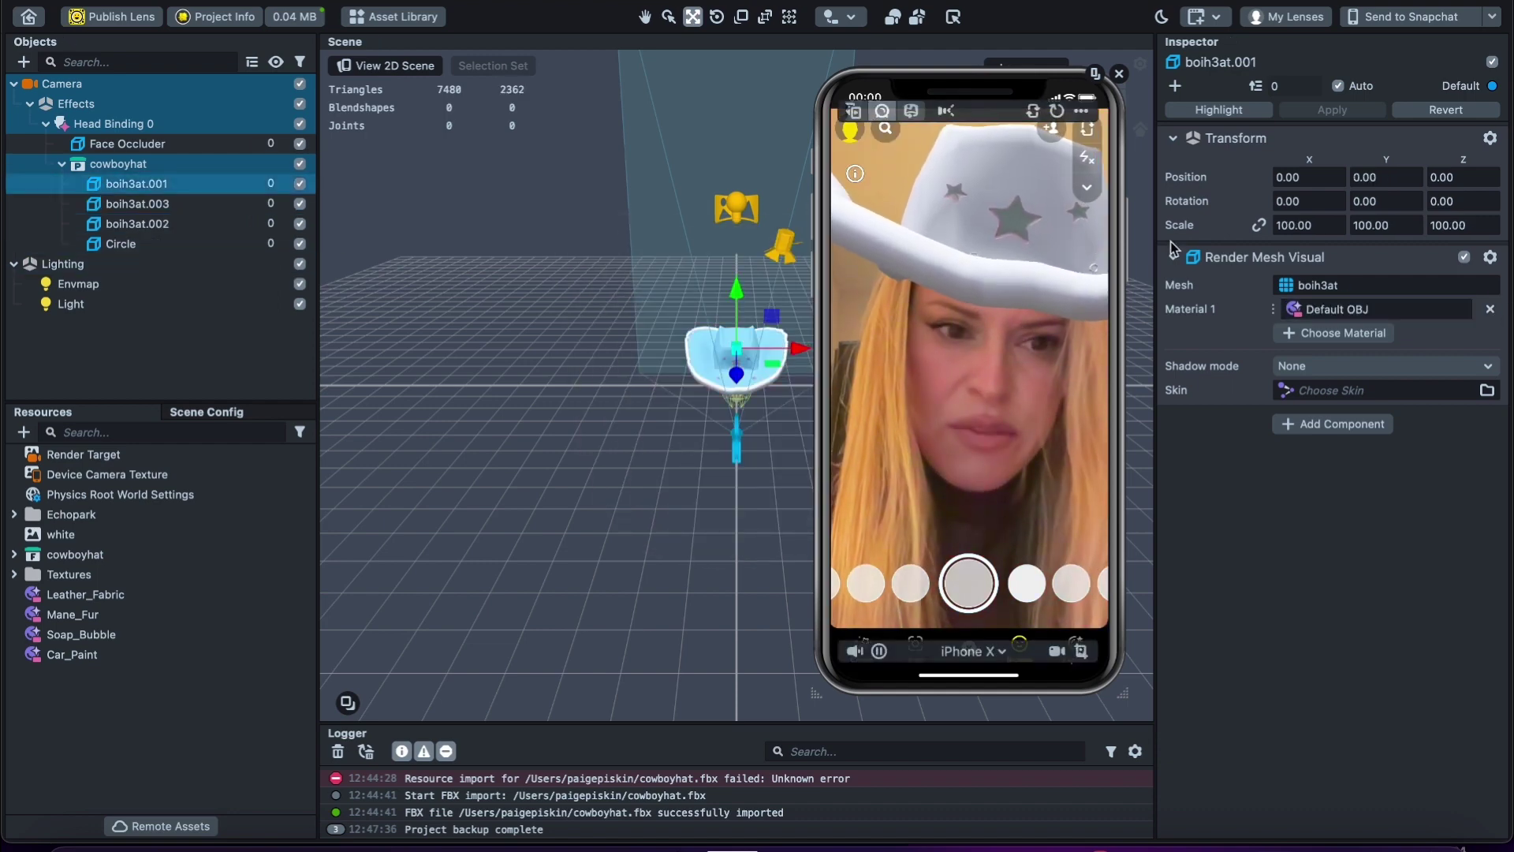
{"action": "left_click", "coordinate": [300, 183]}
{"action": "left_click", "coordinate": [1333, 310]}
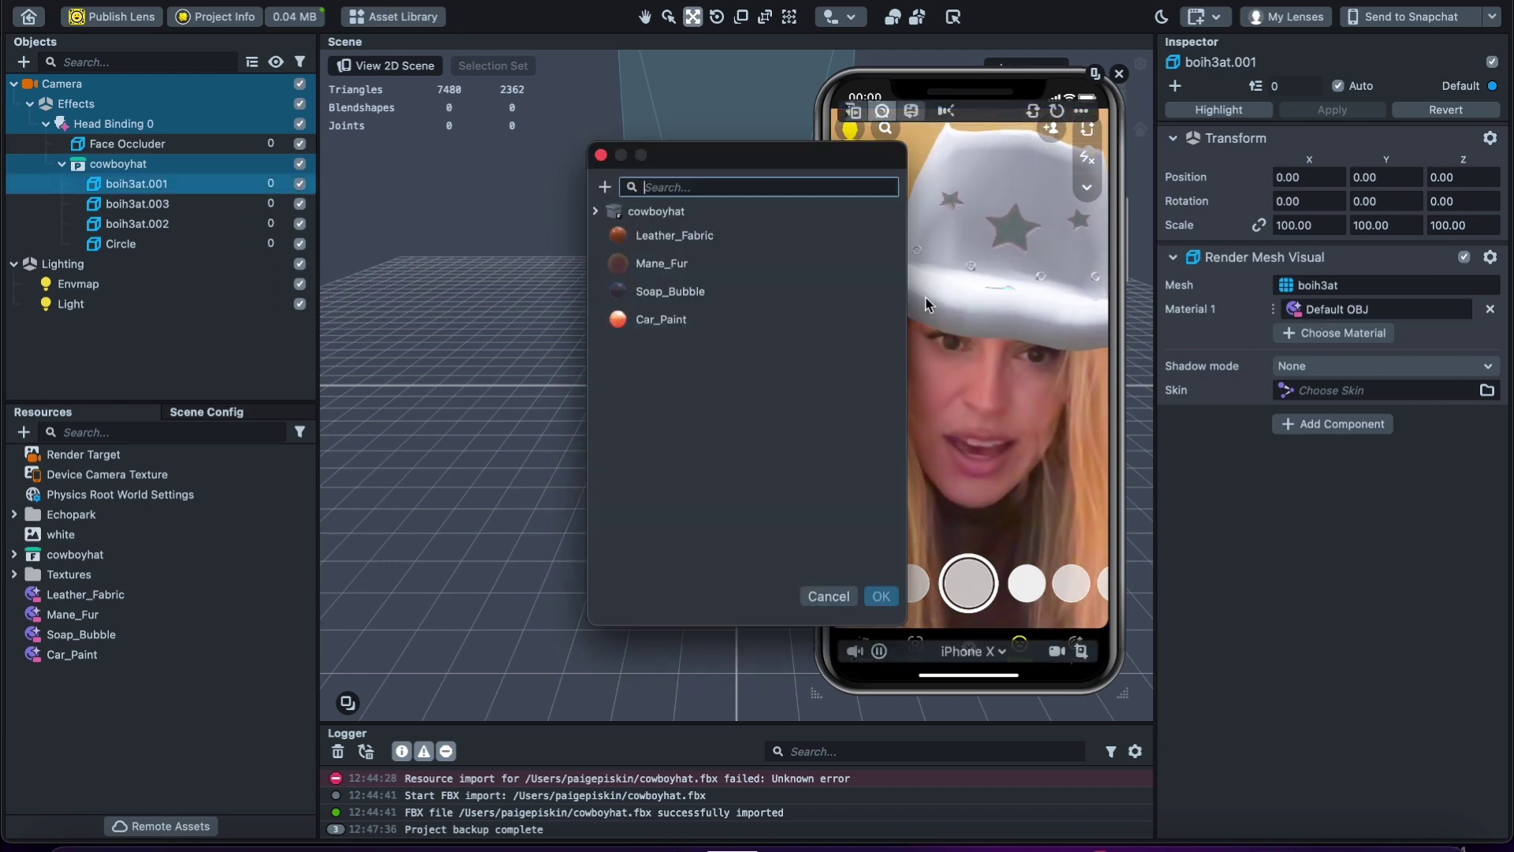
{"action": "double_click", "coordinate": [661, 244]}
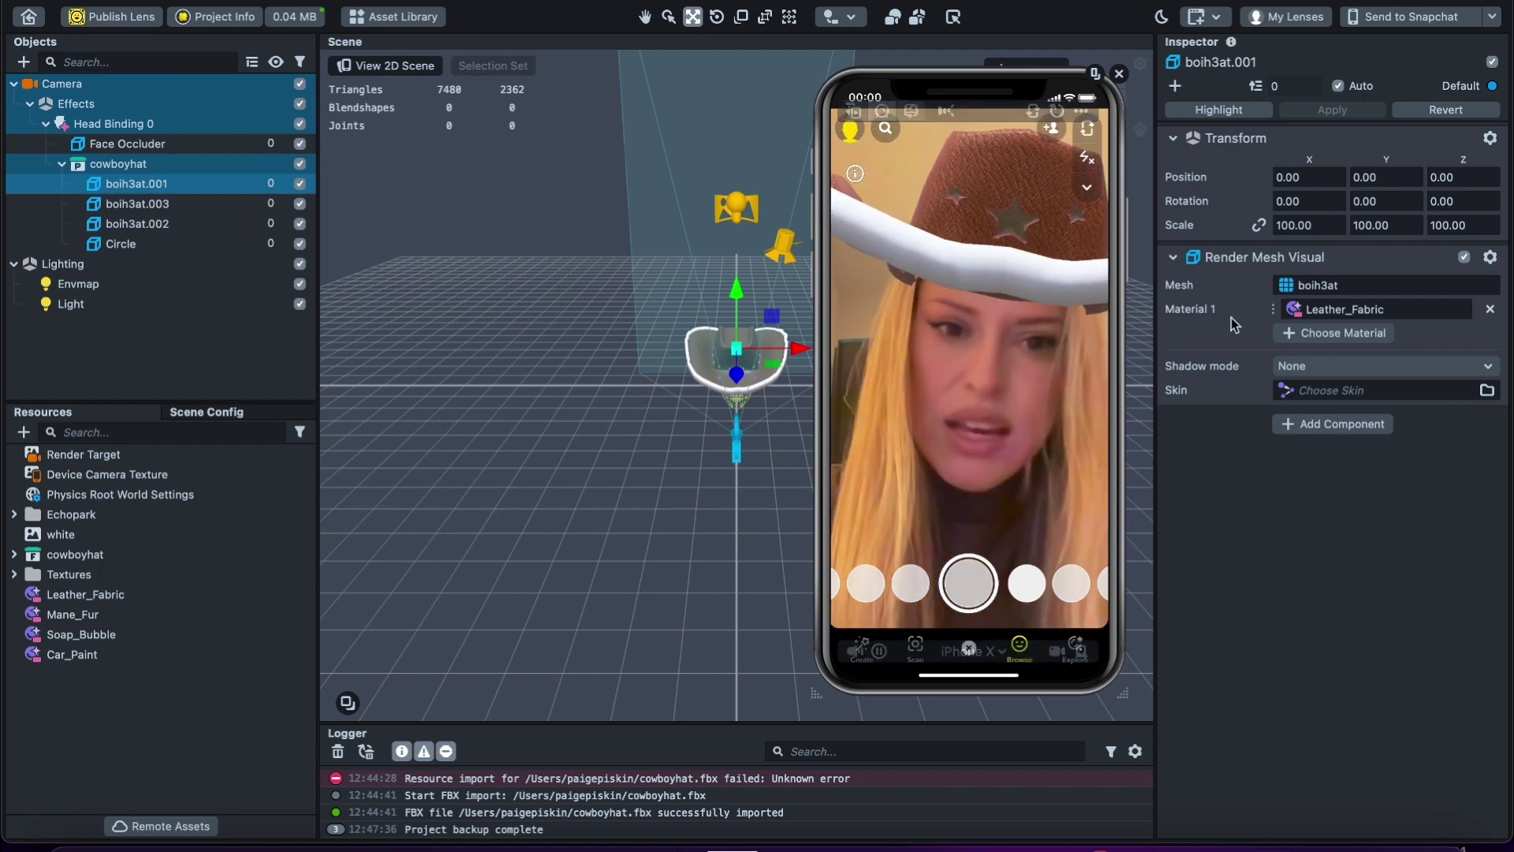
{"action": "right_click", "coordinate": [1332, 309]}
Open the Leather_Fabric settings and set its Color to pink
{"action": "left_click", "coordinate": [1375, 359]}
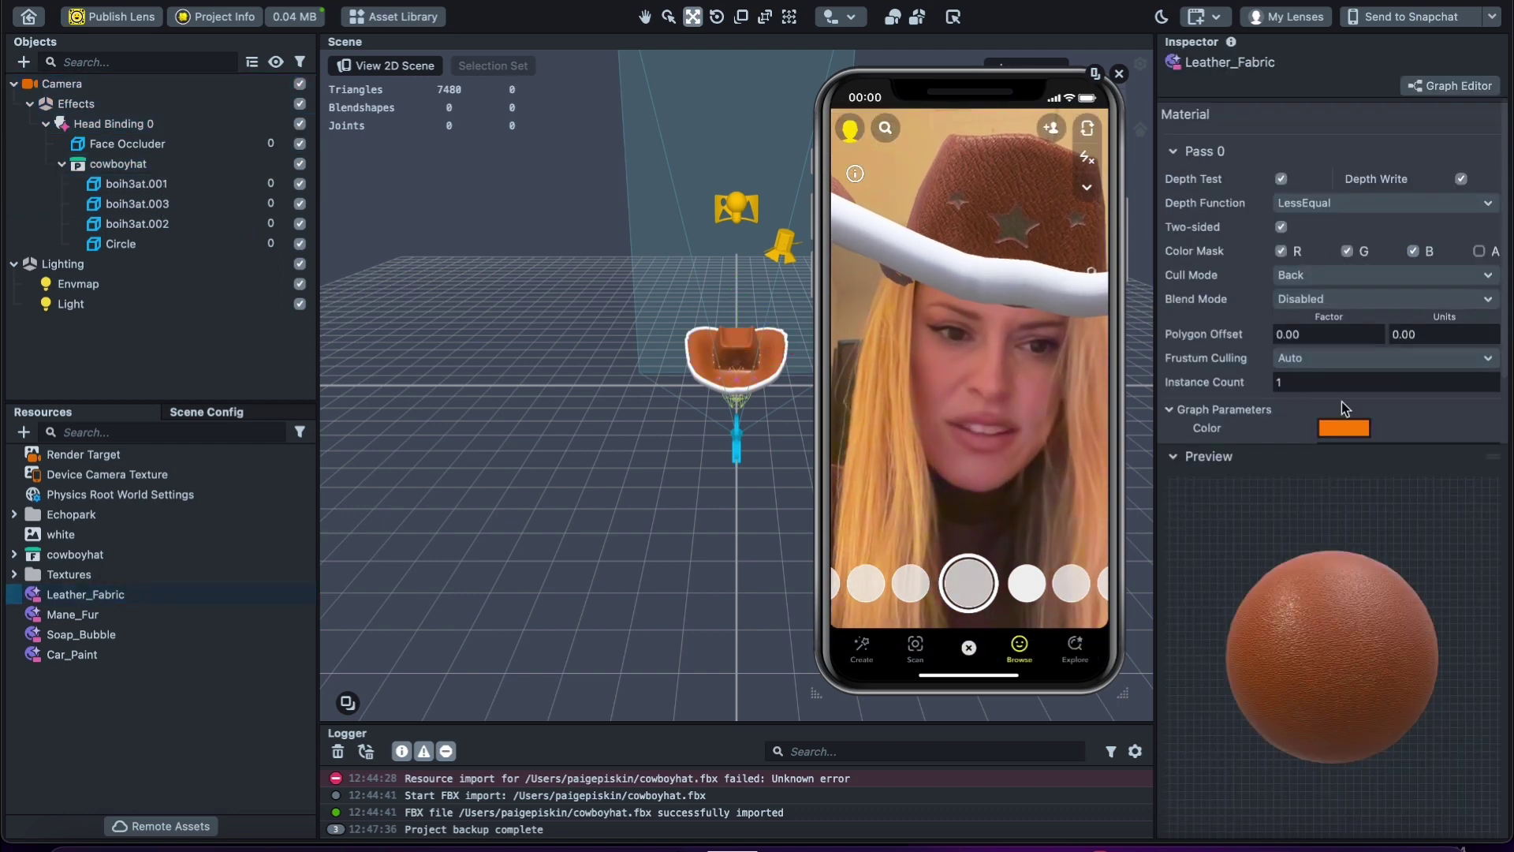
{"action": "scroll", "coordinate": [1341, 400], "scroll_direction": "down", "scroll_amount": 3}
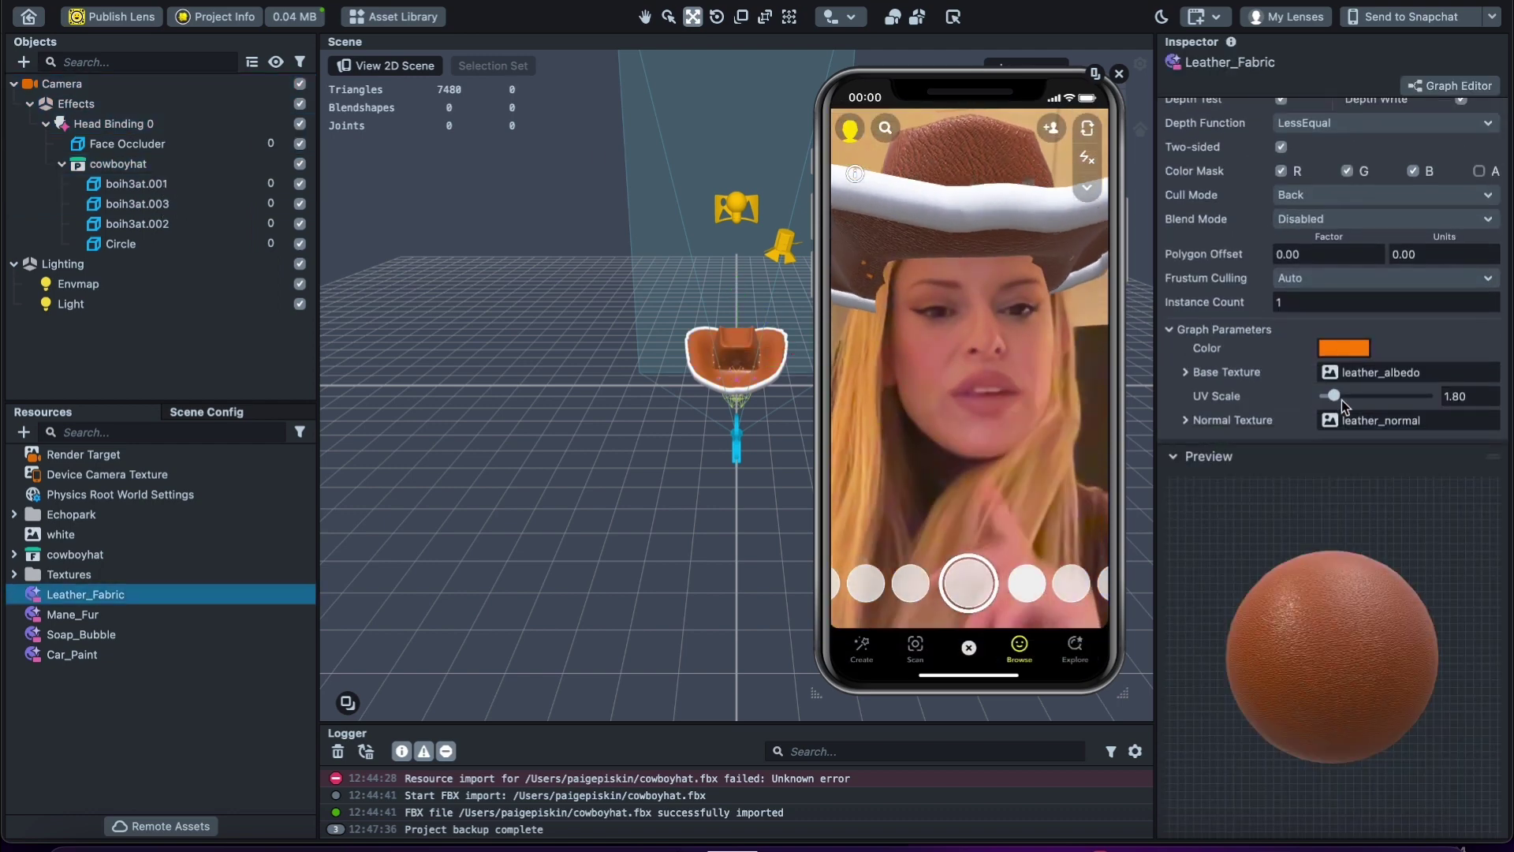
{"action": "left_click", "coordinate": [1343, 347]}
{"action": "left_click", "coordinate": [295, 447]}
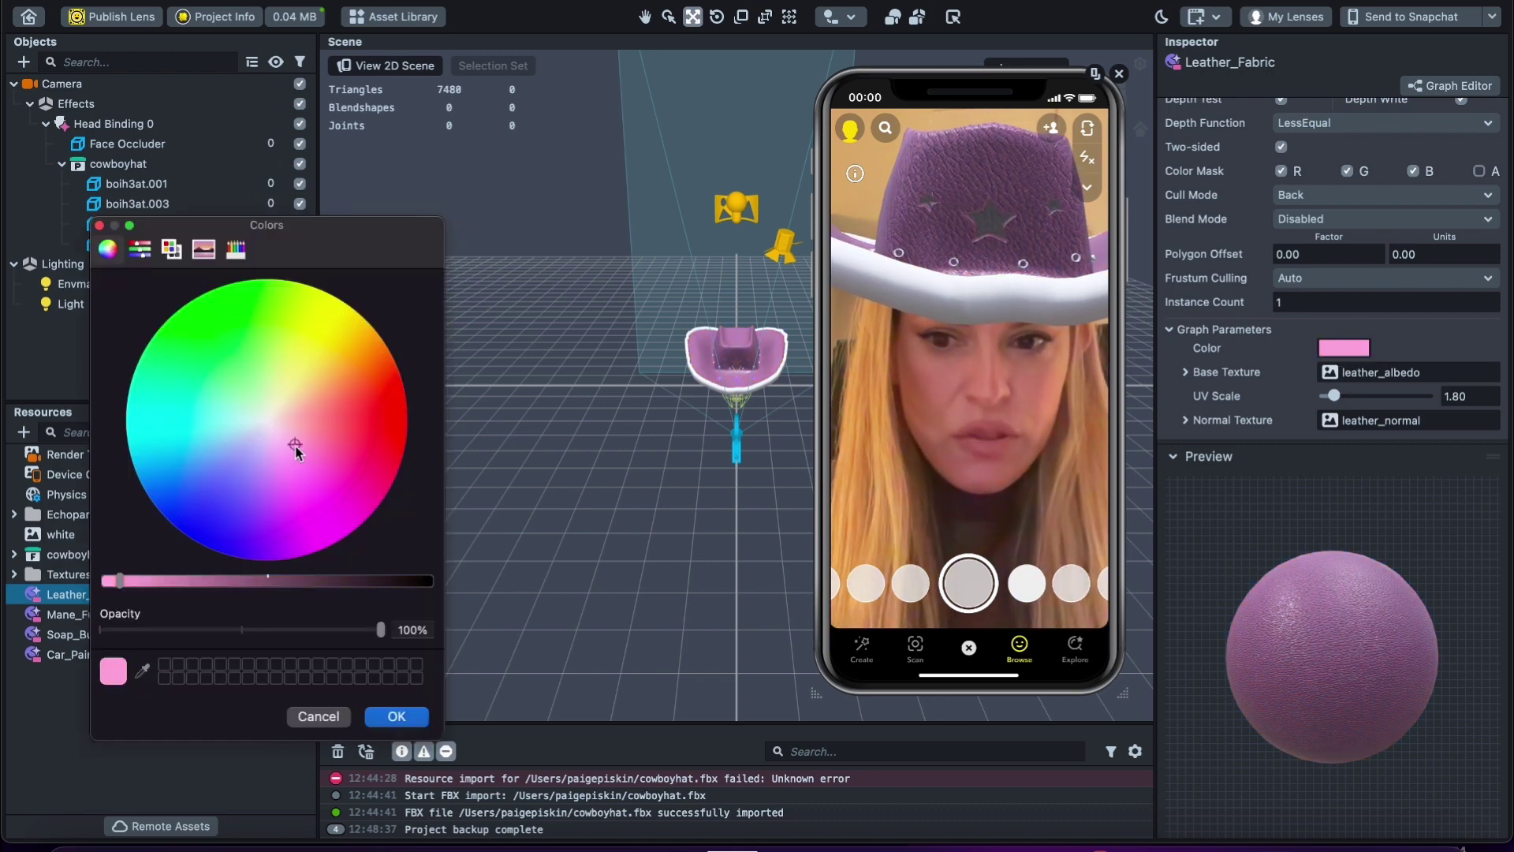
{"action": "left_click_drag", "start_coordinate": [282, 465], "coordinate": [213, 452]}
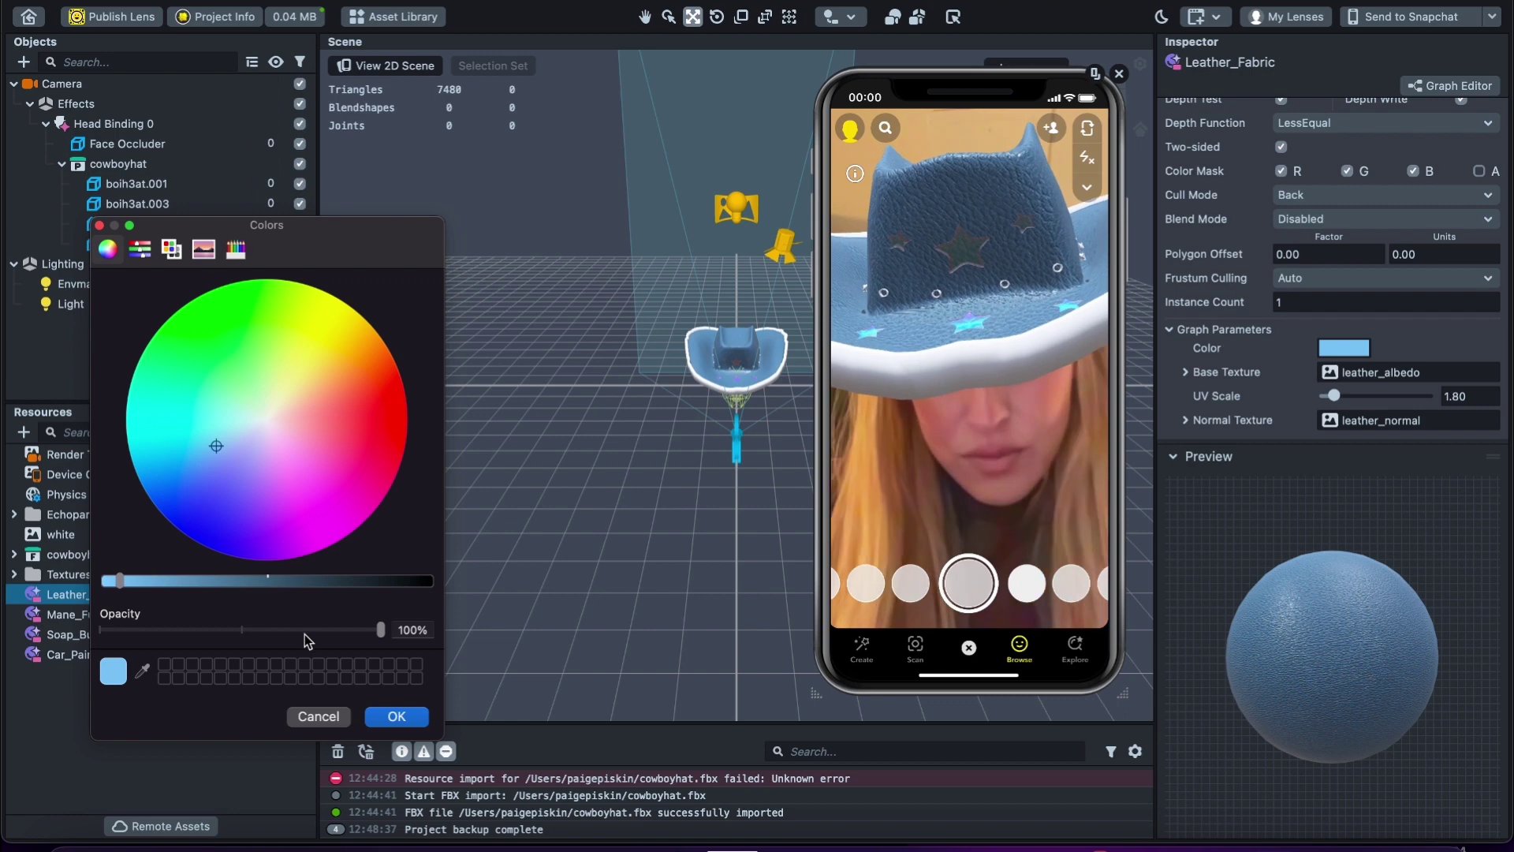
{"action": "left_click", "coordinate": [304, 456]}
{"action": "left_click", "coordinate": [397, 716]}
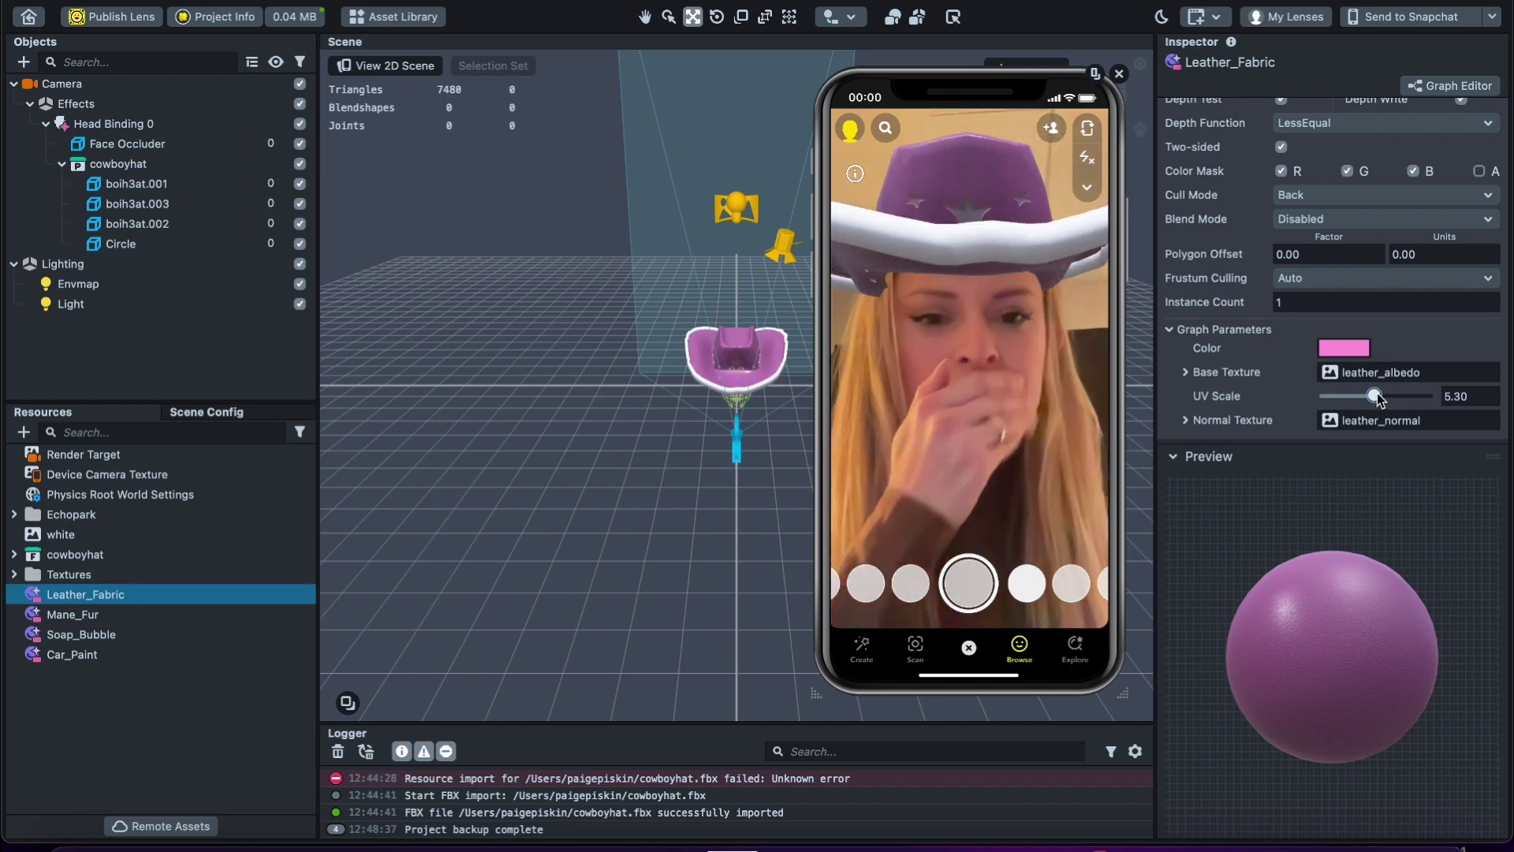
Change the leather Color to near-black and disable the boih3at.002 brim piece
{"action": "mouse_move", "coordinate": [986, 192]}
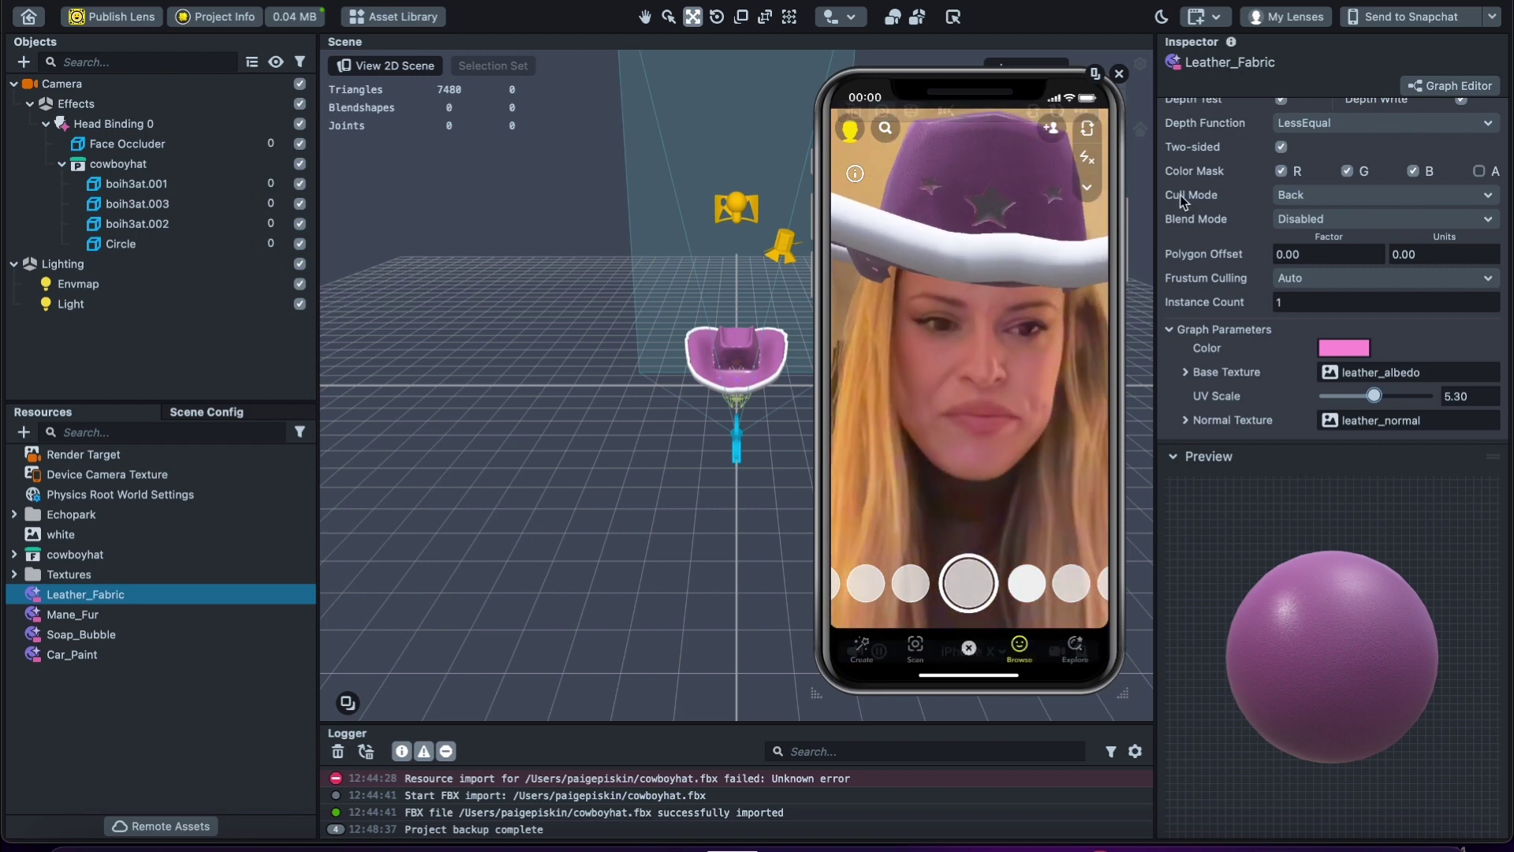
{"action": "left_click", "coordinate": [1344, 348]}
{"action": "left_click_drag", "start_coordinate": [287, 413], "coordinate": [411, 587]}
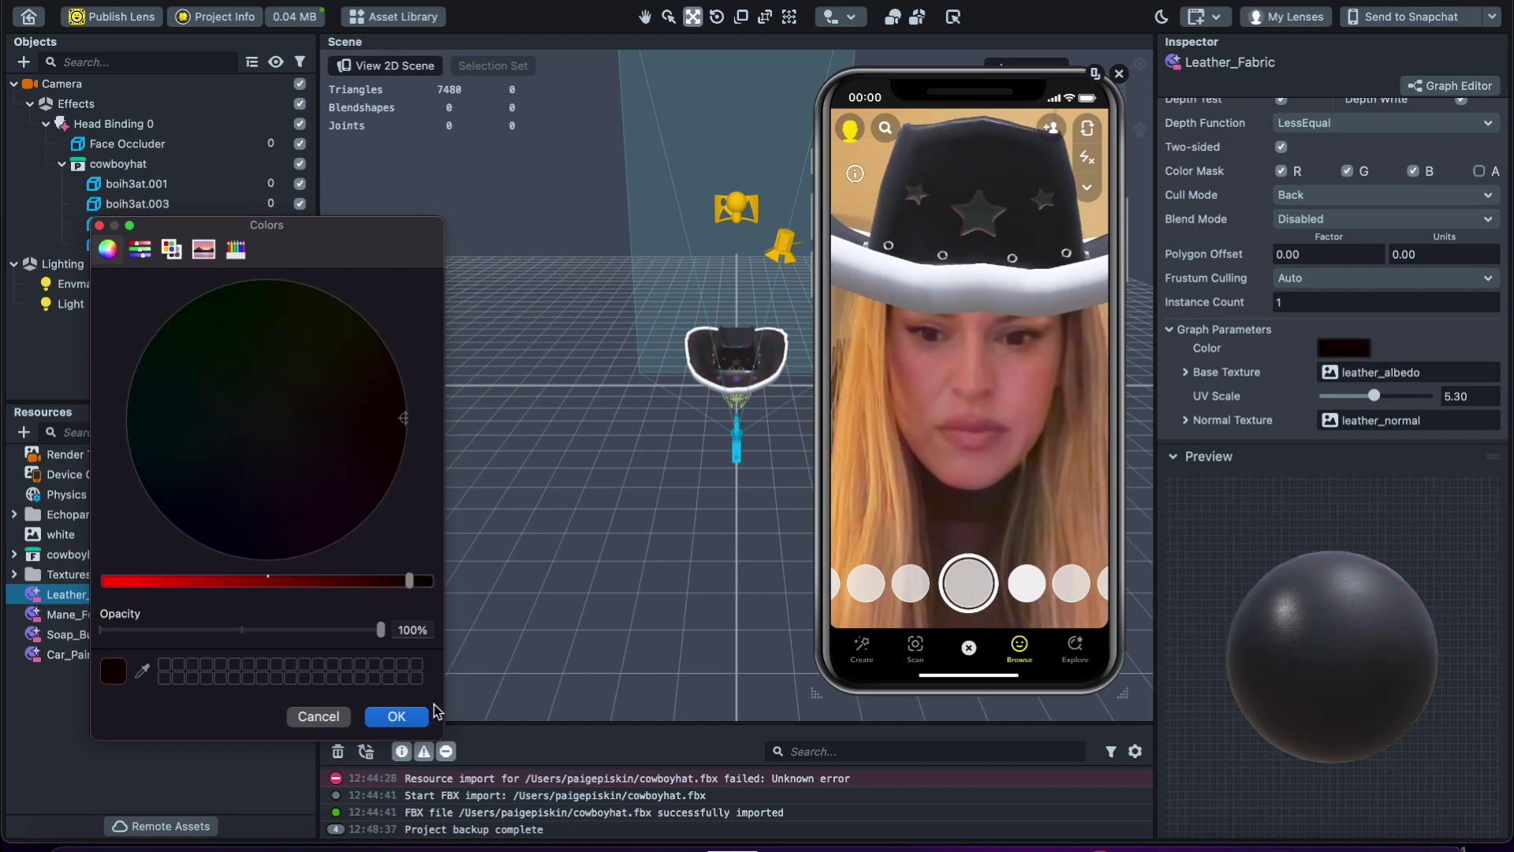
{"action": "left_click", "coordinate": [397, 716]}
{"action": "left_click", "coordinate": [164, 227]}
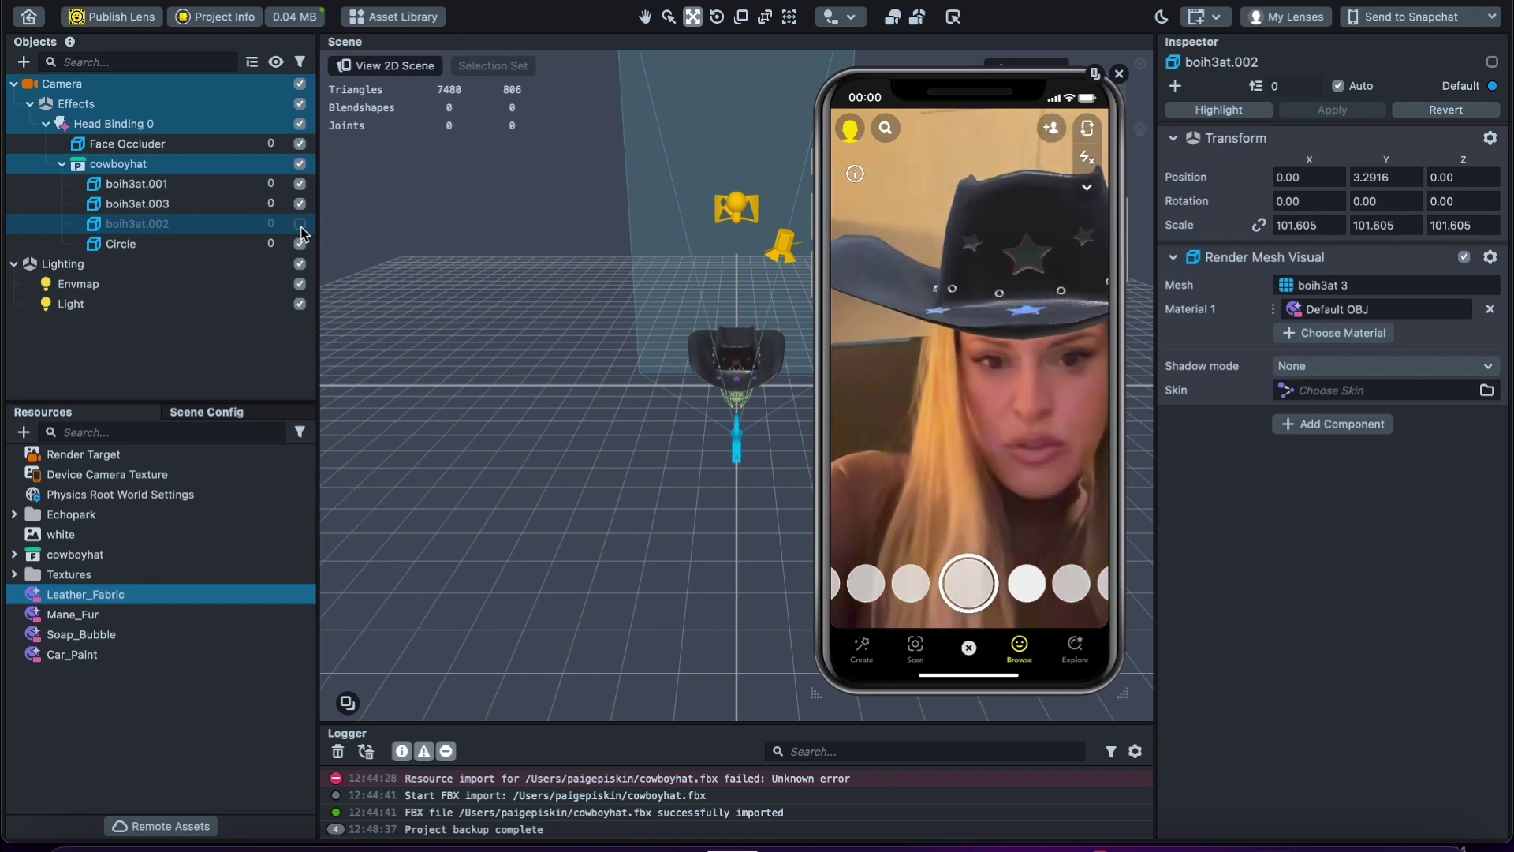
Re-enable the brim piece boih3at.002 and set its Material 1 to Mane_Fur
{"action": "left_click", "coordinate": [300, 224]}
{"action": "left_click", "coordinate": [1371, 309]}
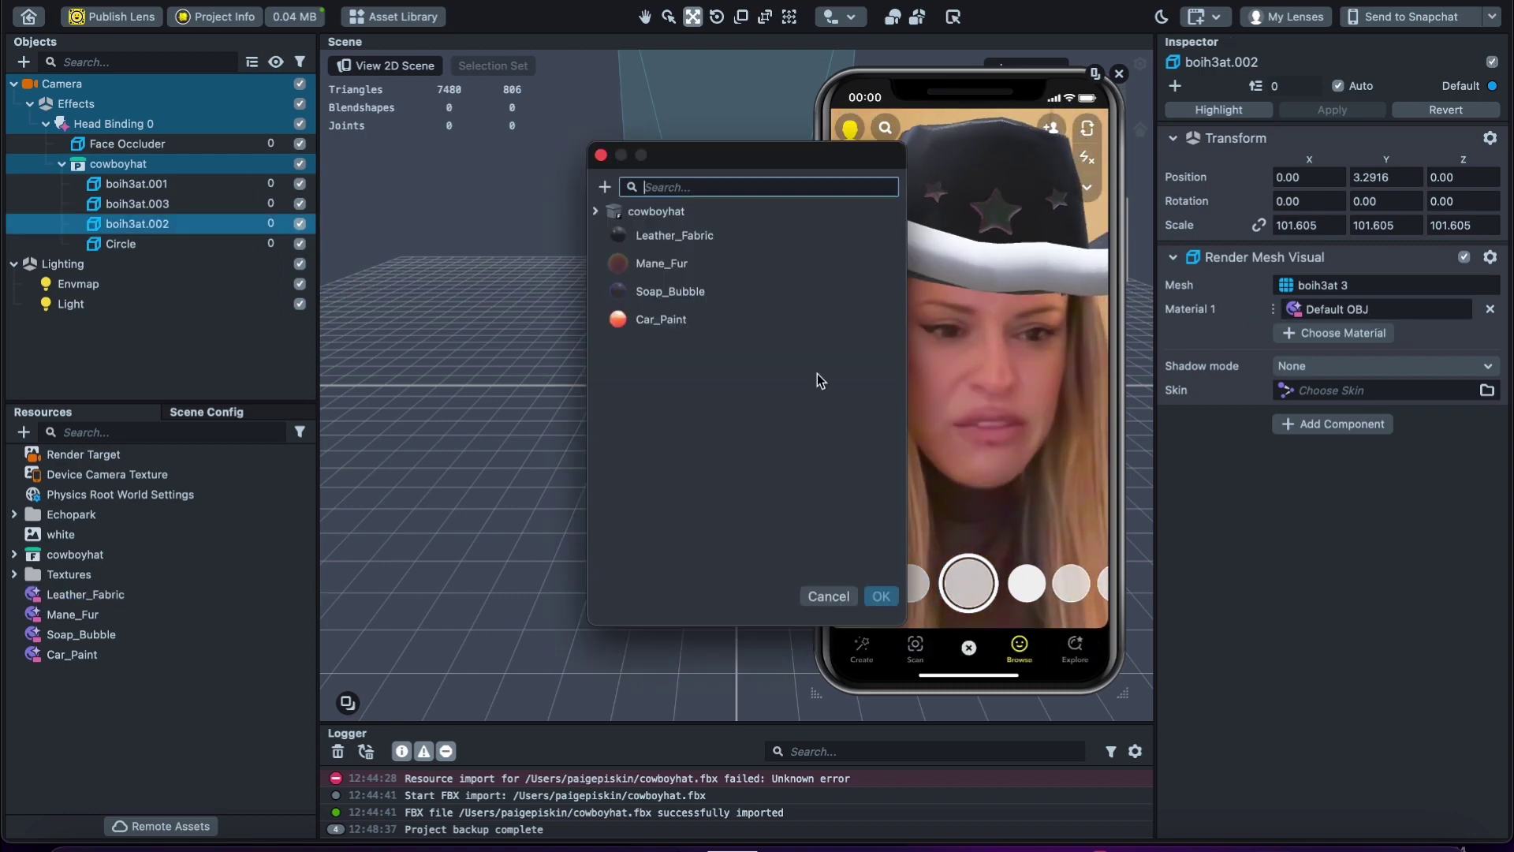
{"action": "left_click", "coordinate": [663, 319]}
{"action": "double_click", "coordinate": [676, 264]}
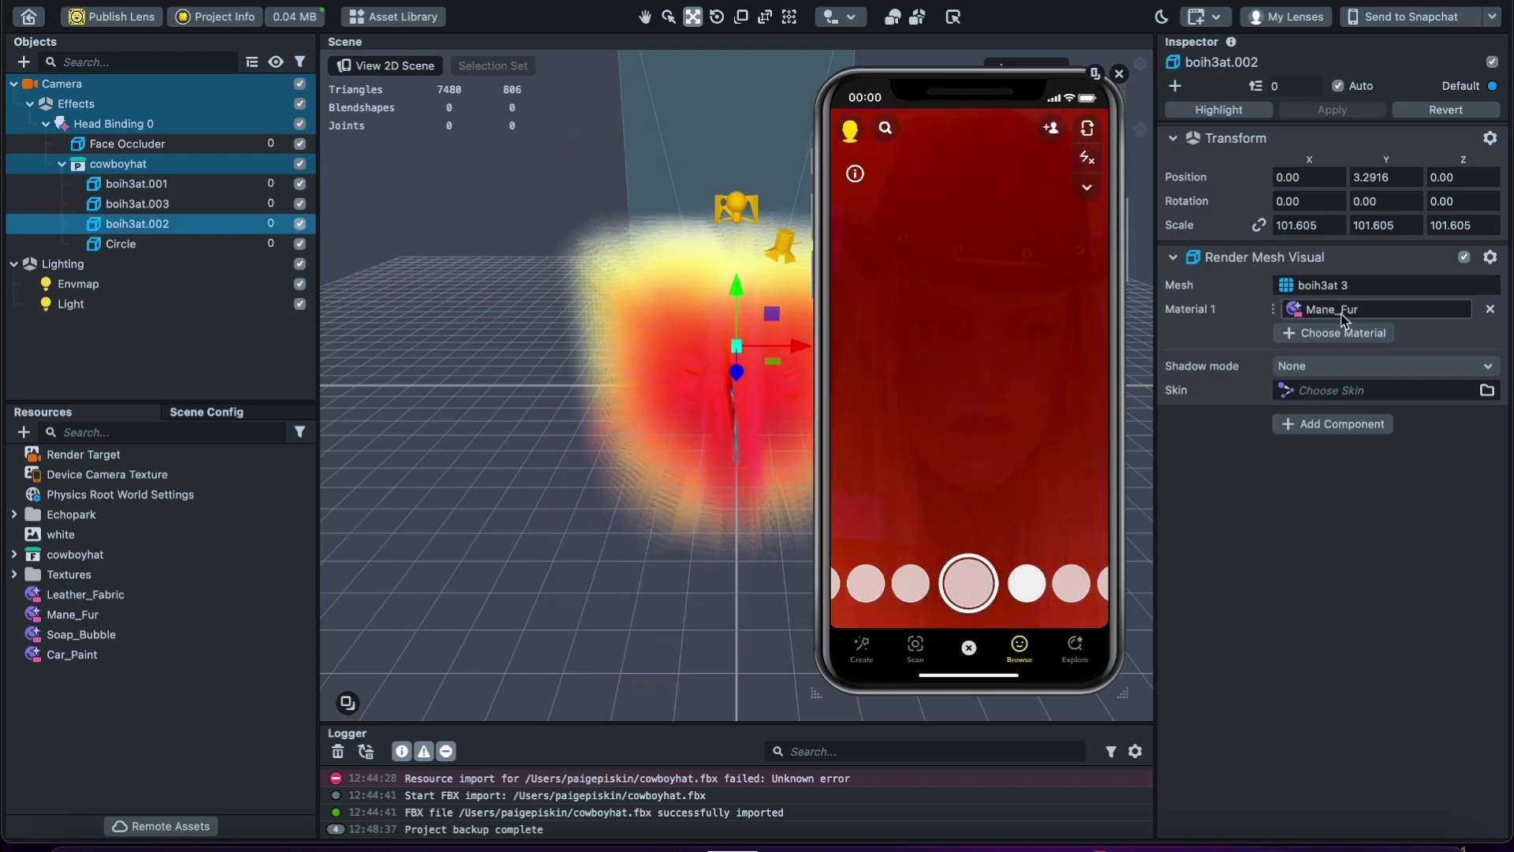
Open the Mane_Fur material settings and set Hair Length to 0.10
{"action": "right_click", "coordinate": [1344, 318]}
{"action": "left_click", "coordinate": [1374, 364]}
{"action": "scroll", "coordinate": [1374, 364], "scroll_direction": "down", "scroll_amount": 5}
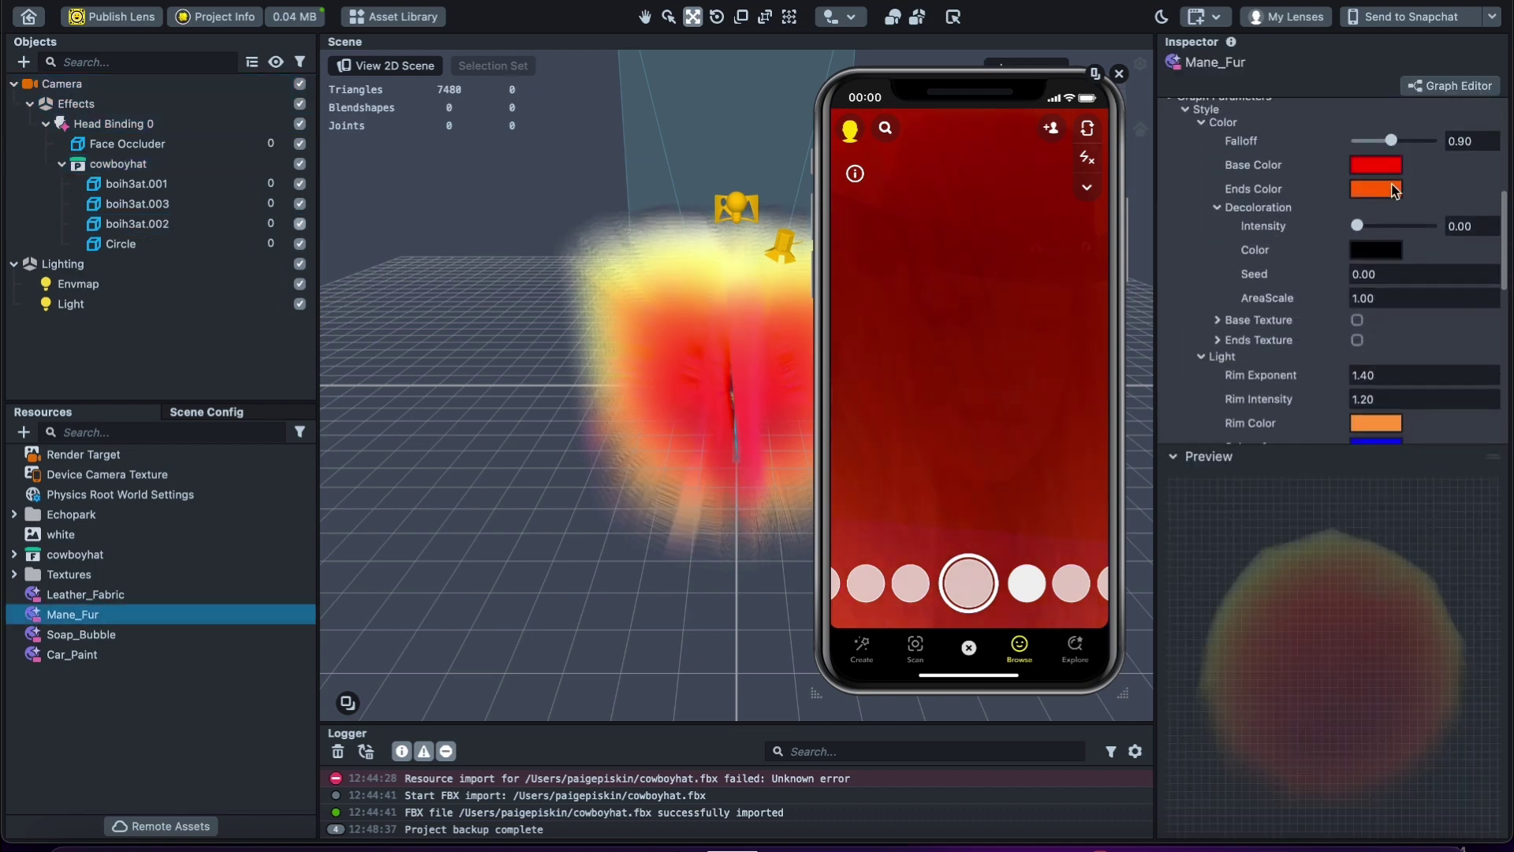
{"action": "scroll", "coordinate": [1382, 369], "scroll_direction": "down", "scroll_amount": 4}
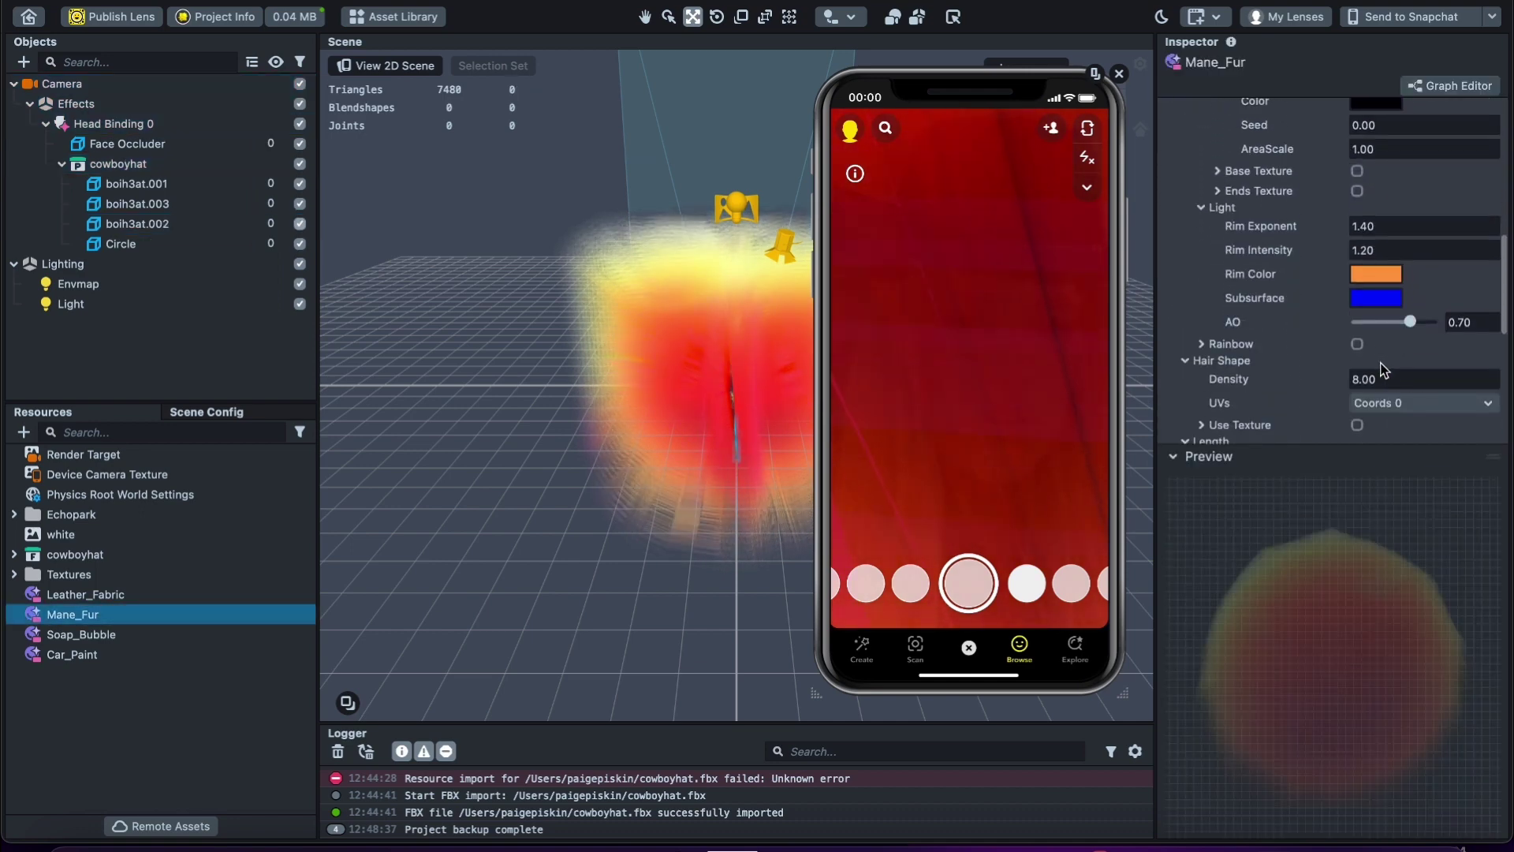
{"action": "scroll", "coordinate": [1382, 370], "scroll_direction": "down", "scroll_amount": 4}
{"action": "double_click", "coordinate": [1390, 321]}
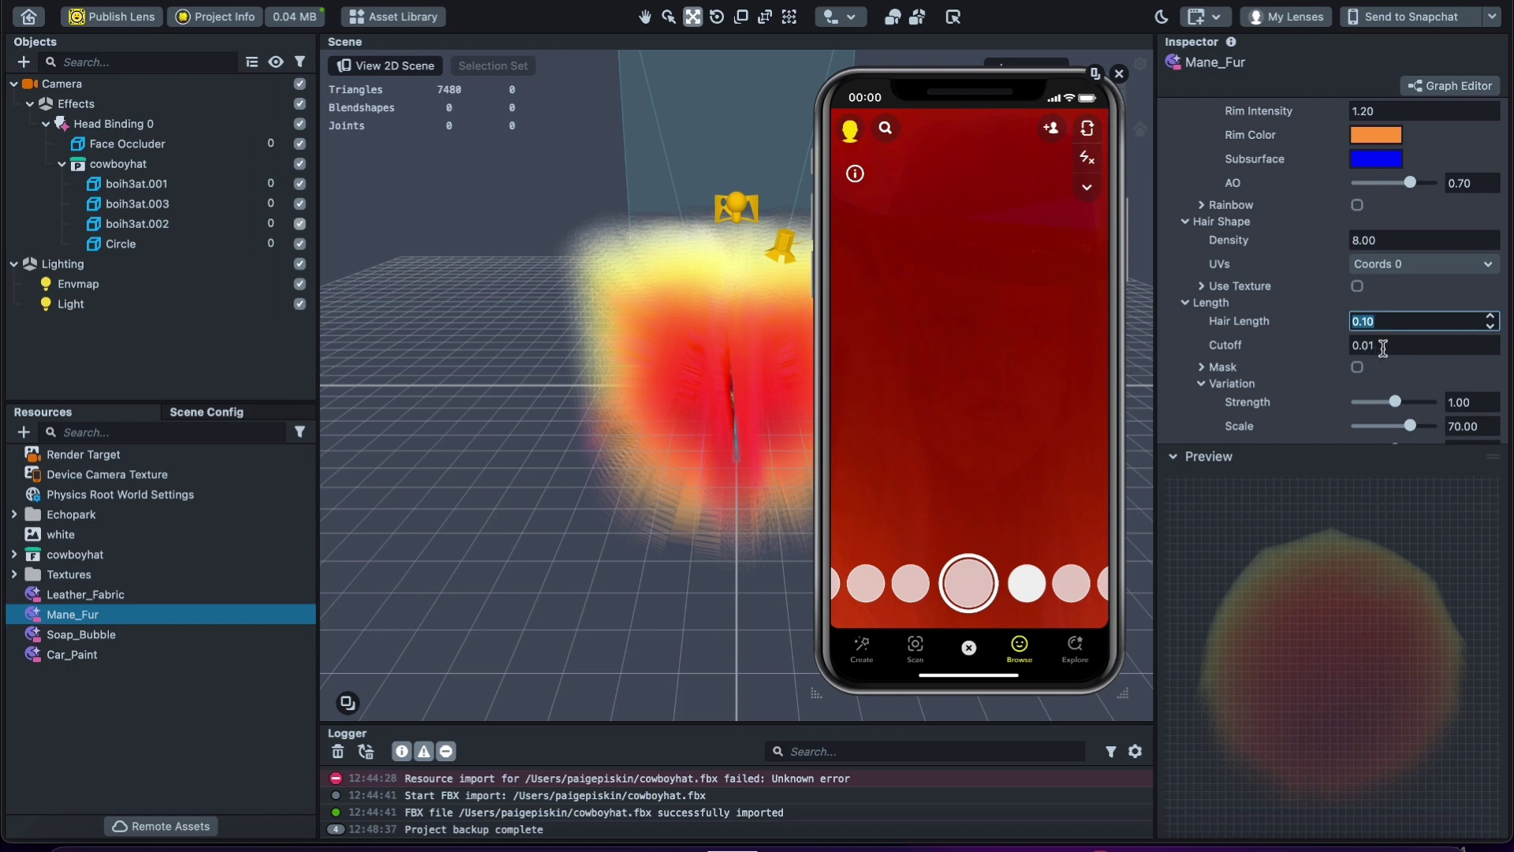
{"action": "left_click", "coordinate": [1385, 344]}
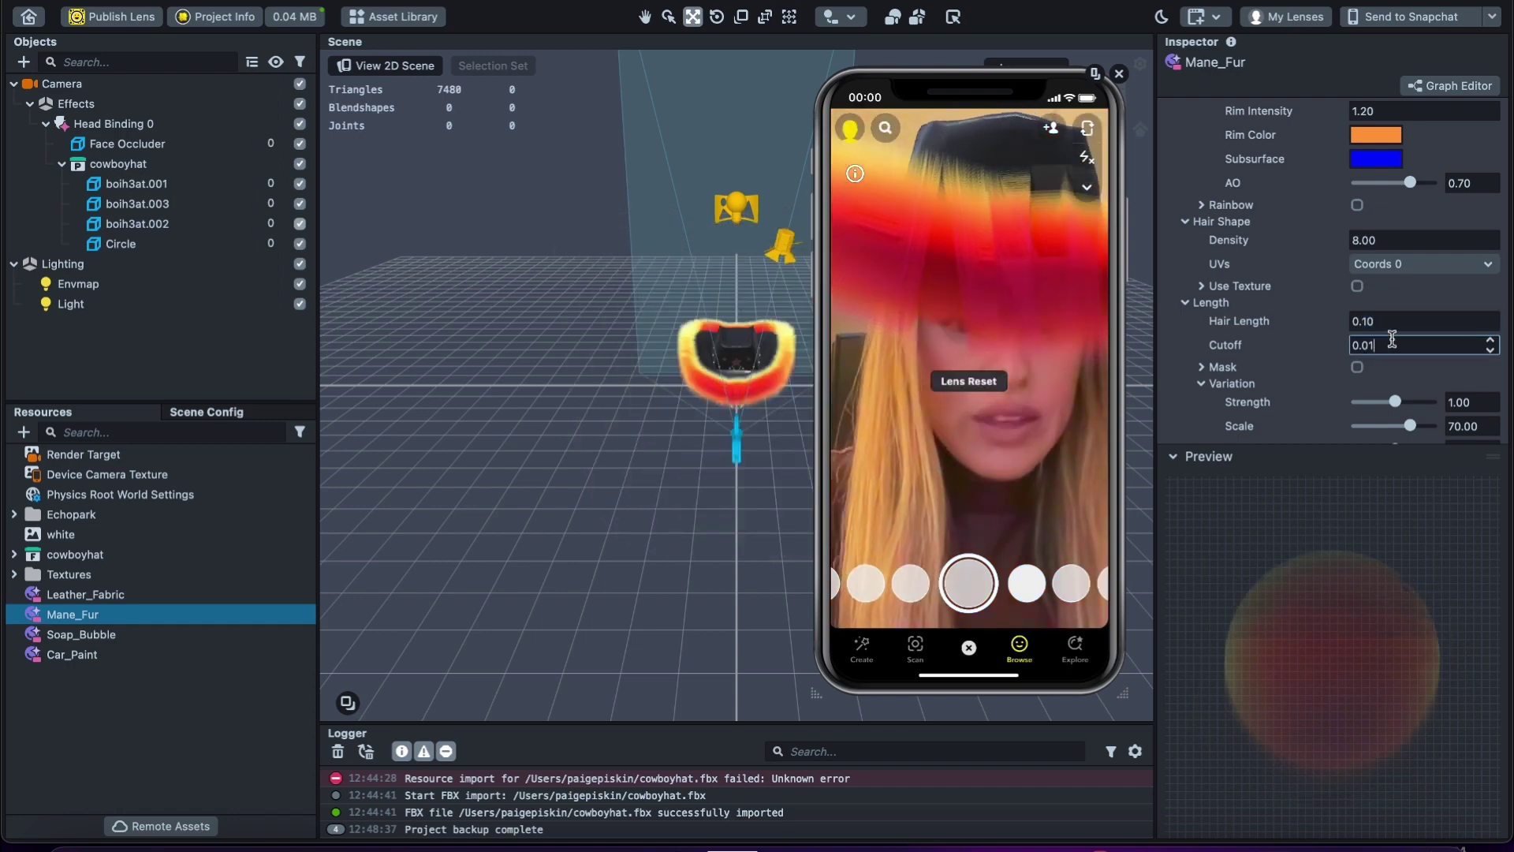